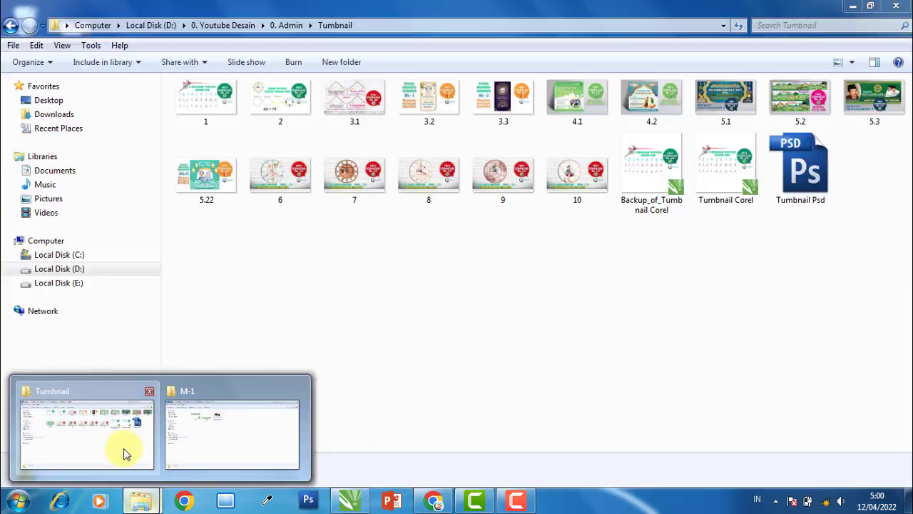
Bring the Tumbnail folder window with the design preview images to the front
left_click(125, 453)
left_click(806, 116)
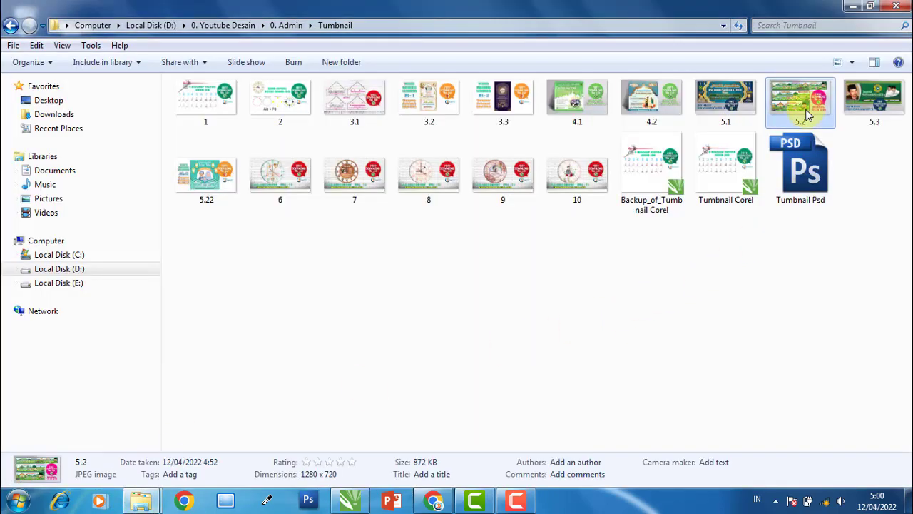
double_click(806, 115)
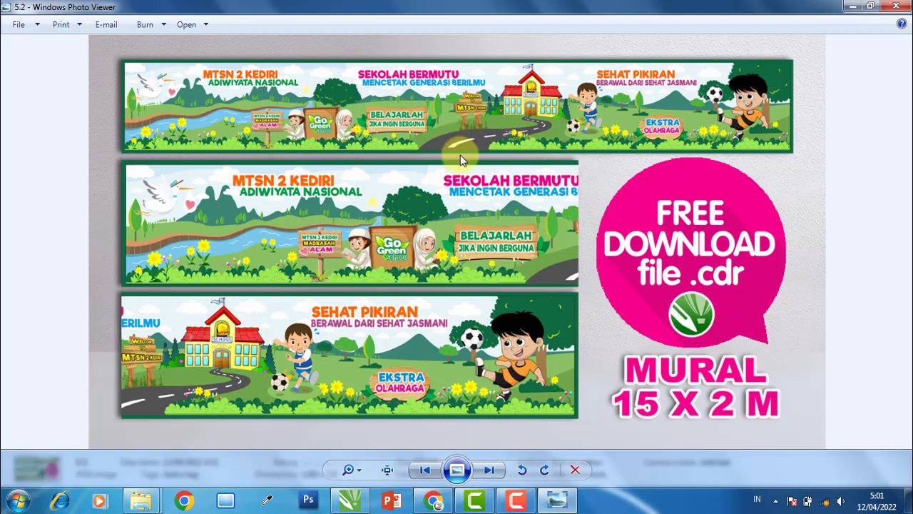
scroll(389, 171, "up", 1)
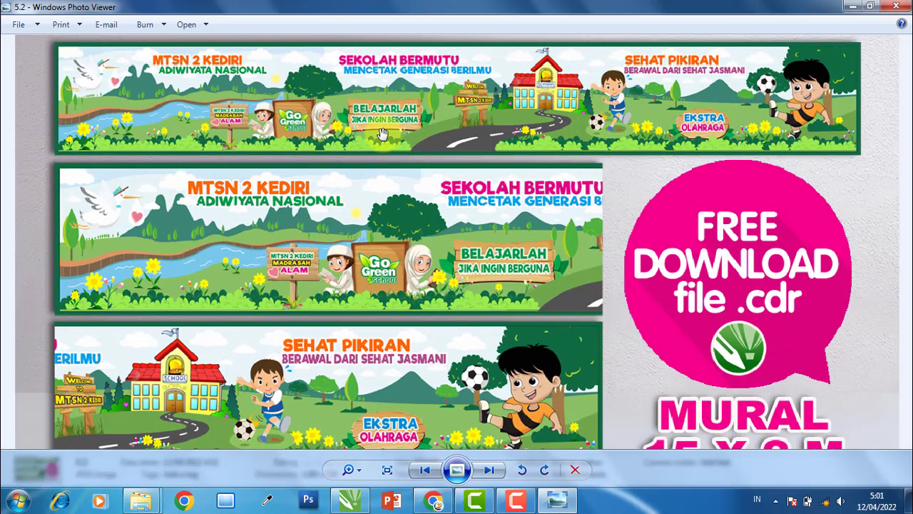
mouse_move(387, 178)
left_mouse_down()
mouse_move(391, 157)
mouse_move(391, 197)
left_mouse_up()
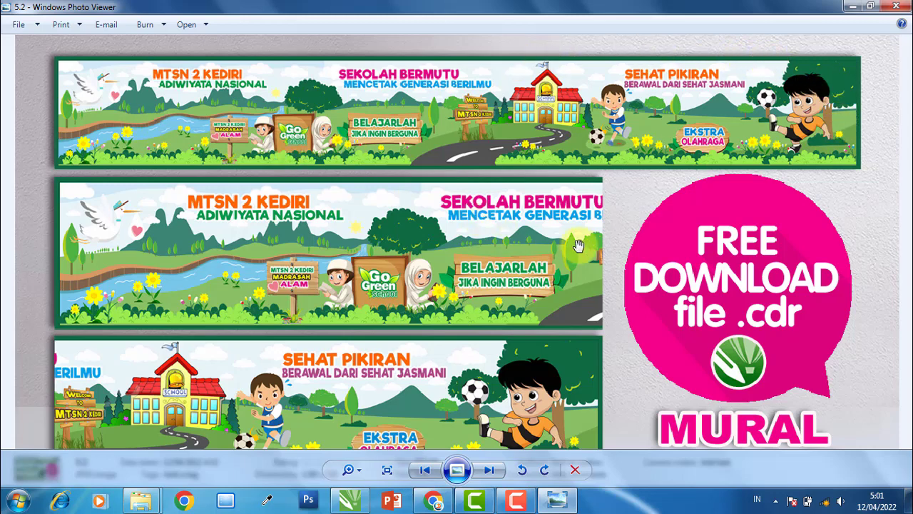
left_click_drag(577, 277, 575, 233)
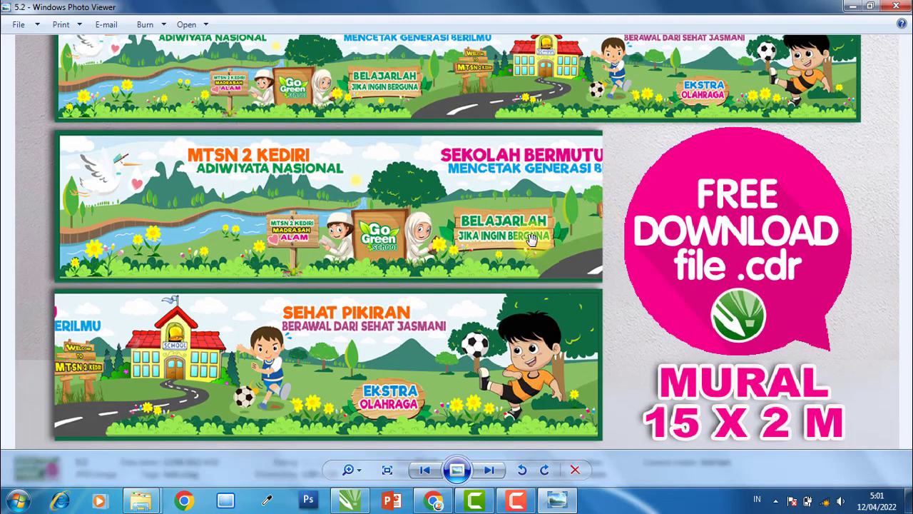
scroll(531, 240, "down", 1)
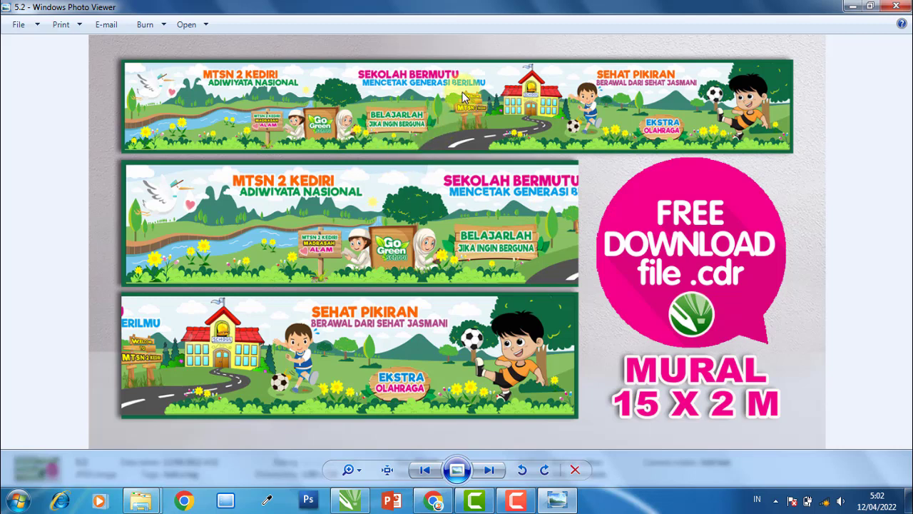
left_click(895, 6)
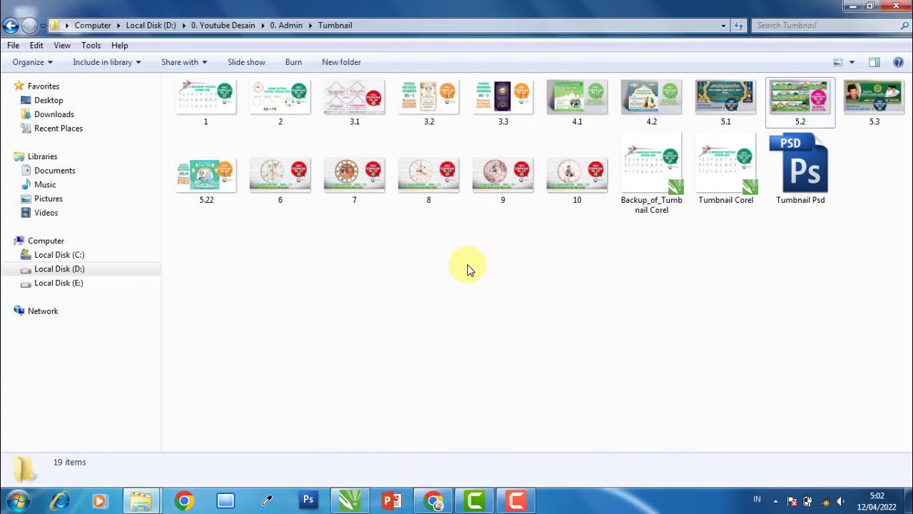
Switch to the M-1 folder, show extra large icons, and open the M-1 banner JPEG
left_click(146, 499)
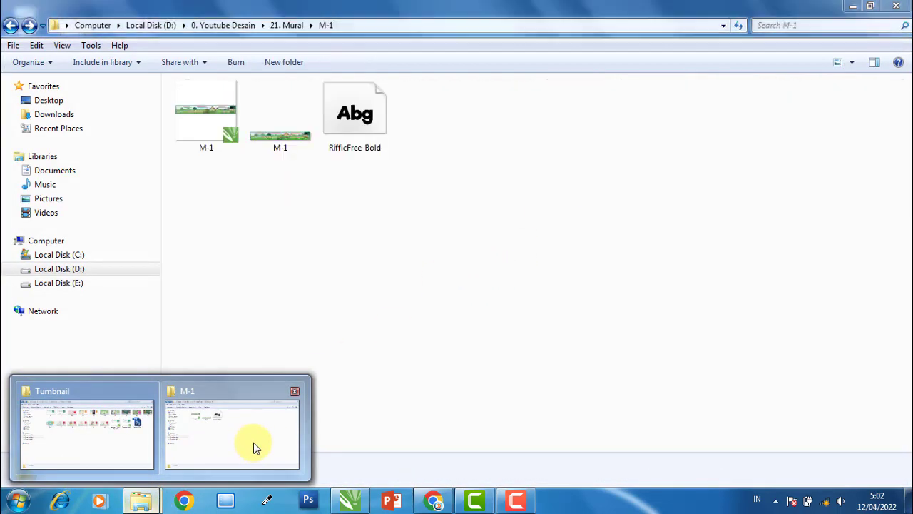
left_click(260, 441)
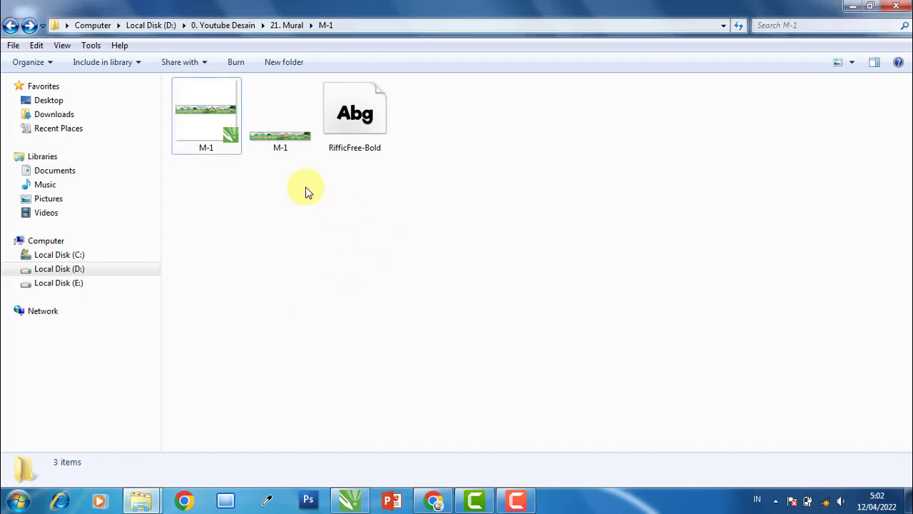
left_click(851, 62)
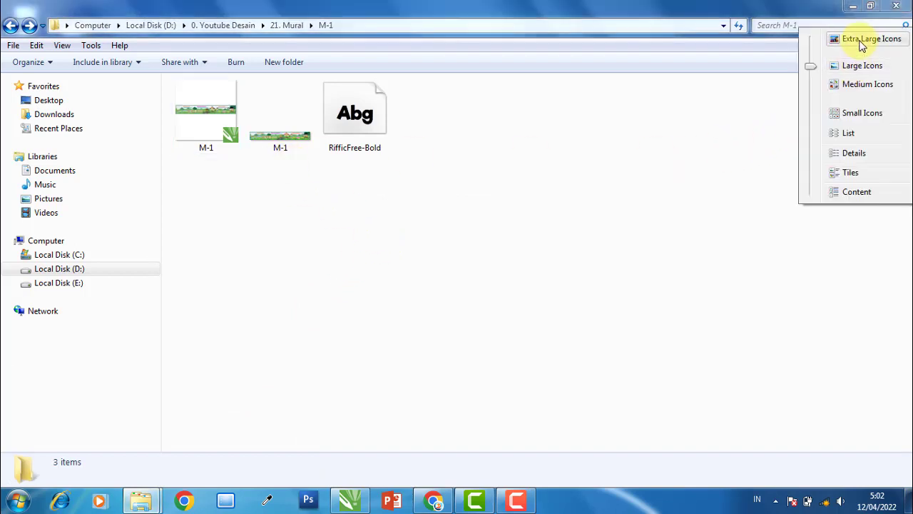
left_click(863, 39)
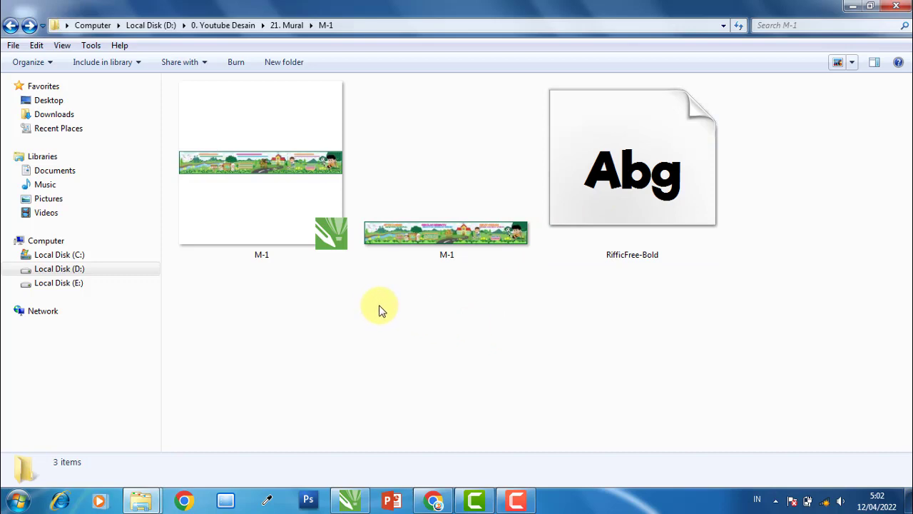
double_click(446, 238)
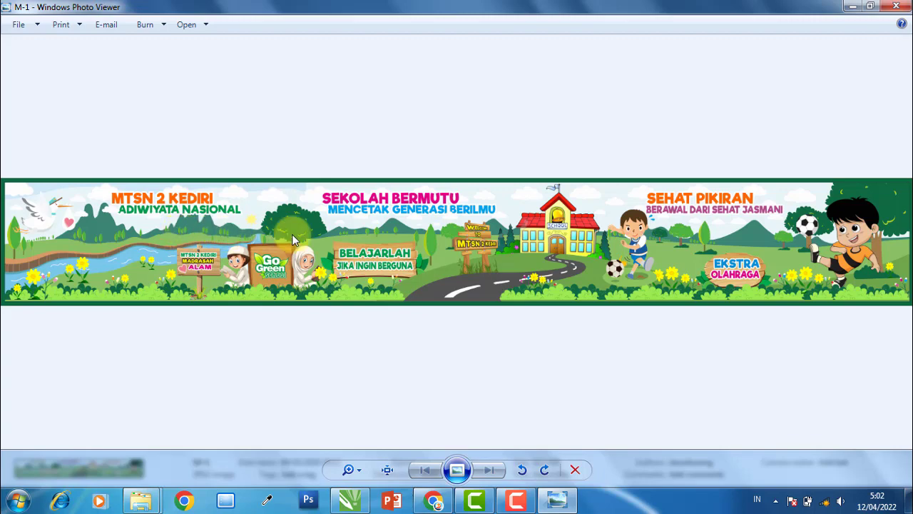
Zoom into the M-1 banner and inspect the stork on its left side
scroll(90, 217, "up", 1)
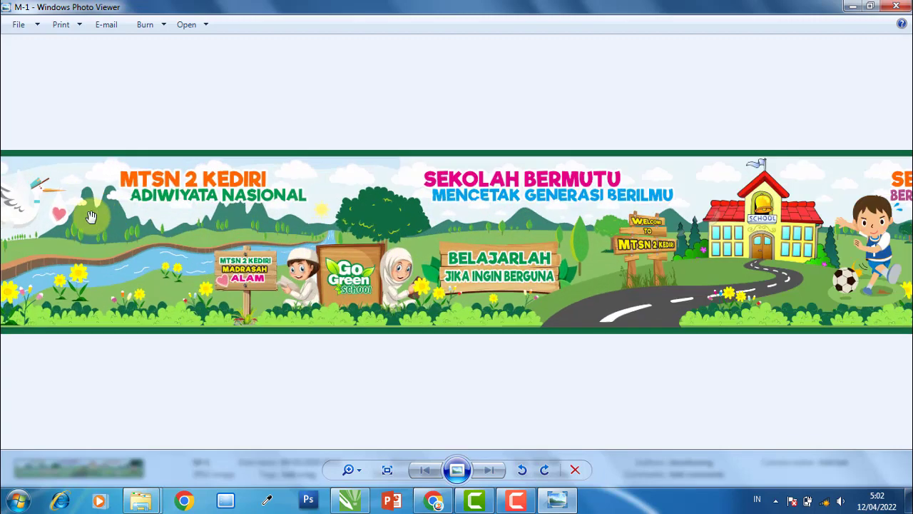
scroll(90, 216, "up", 2)
left_click_drag(142, 214, 368, 218)
scroll(308, 227, "down", 1)
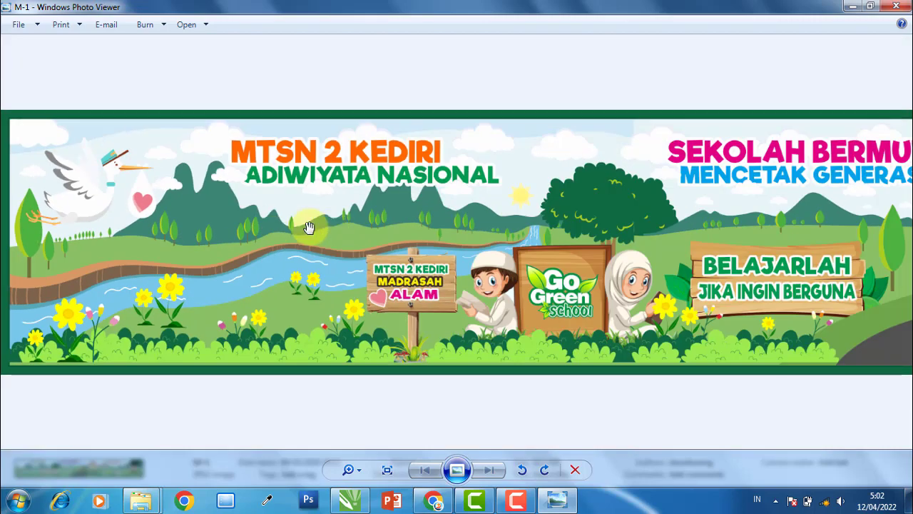
scroll(115, 228, "up", 1)
scroll(114, 229, "up", 1)
scroll(151, 229, "up", 1)
scroll(151, 228, "up", 1)
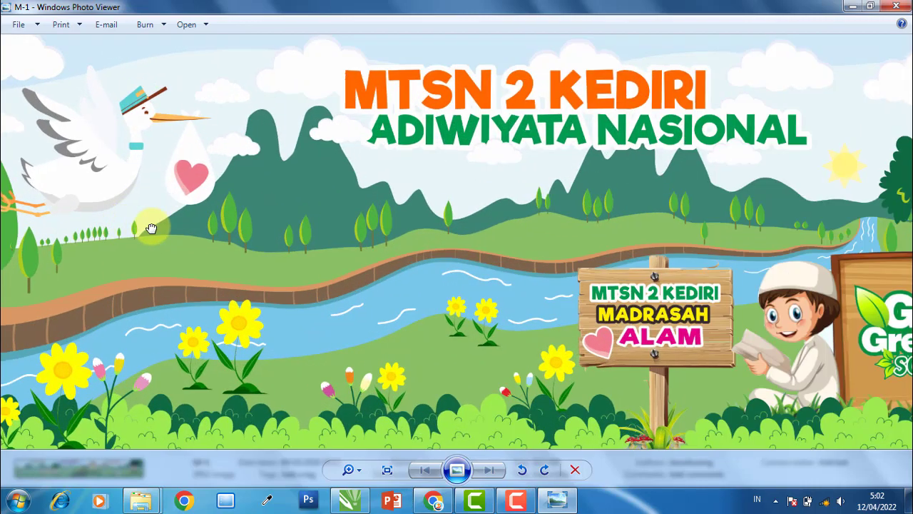
scroll(151, 229, "down", 1)
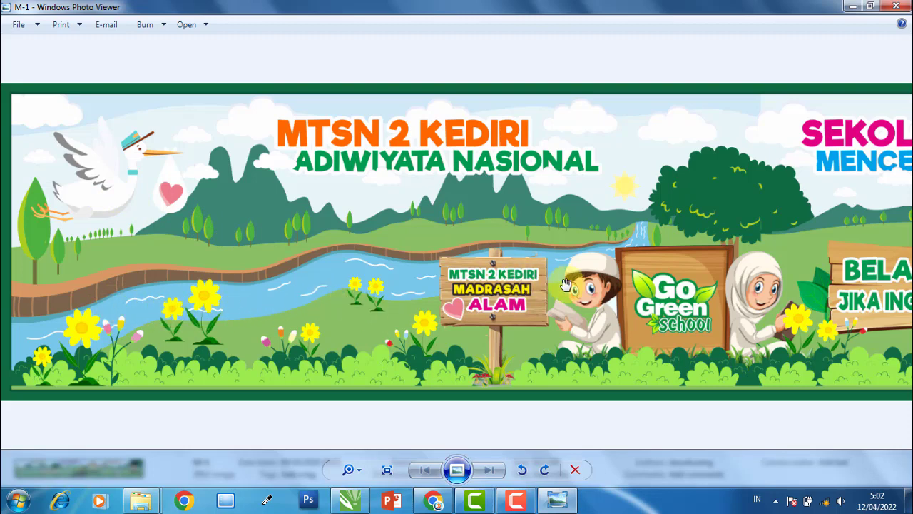
Pan right across the Welcome sign, school and SEHAT PIKIRAN section to the banner's end
left_click_drag(565, 284, 522, 286)
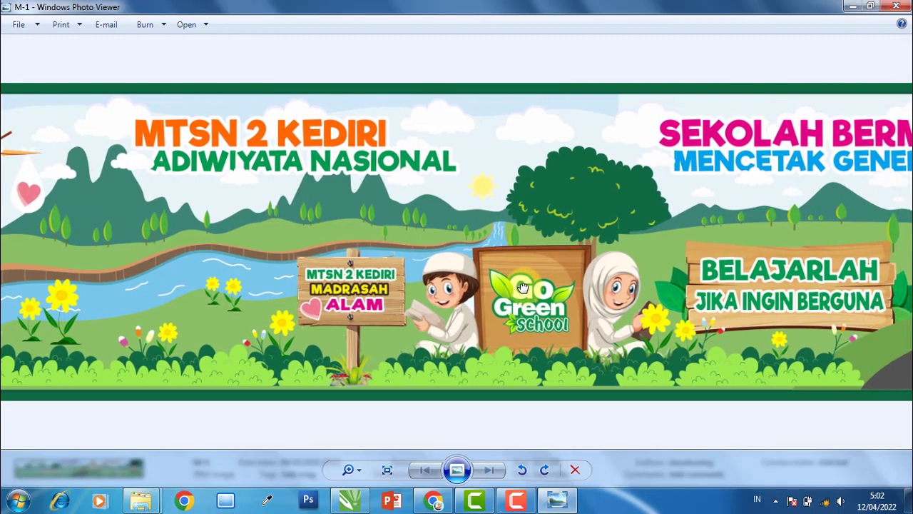
left_click_drag(522, 287, 374, 283)
left_click_drag(792, 266, 733, 265)
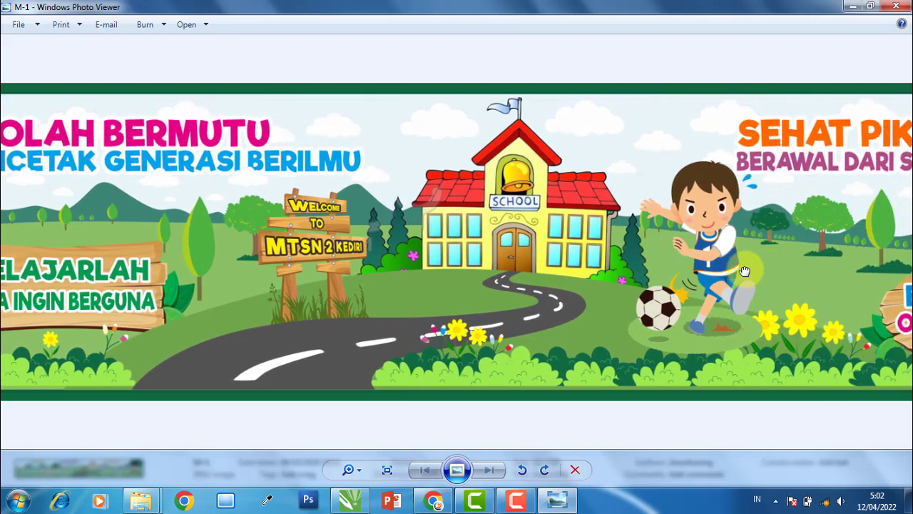
left_click_drag(744, 271, 424, 279)
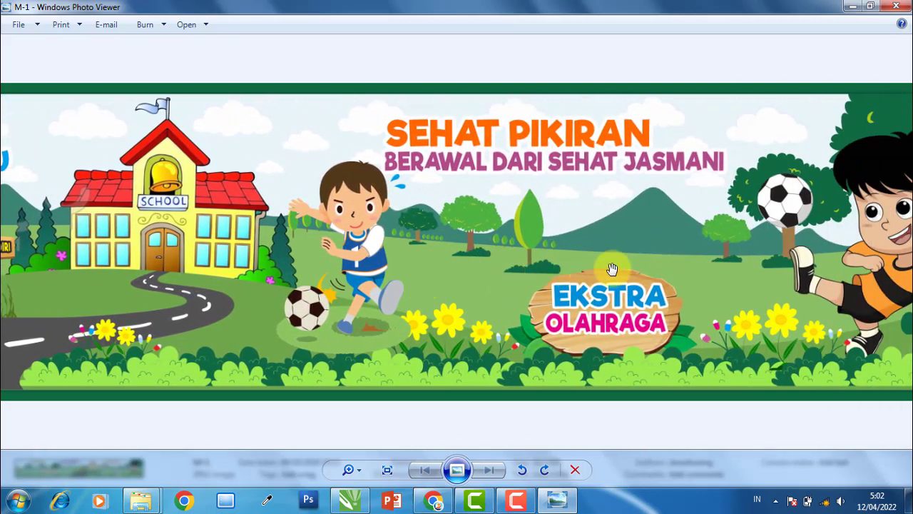
mouse_move(612, 269)
left_mouse_down()
mouse_move(646, 259)
mouse_move(453, 264)
left_mouse_up()
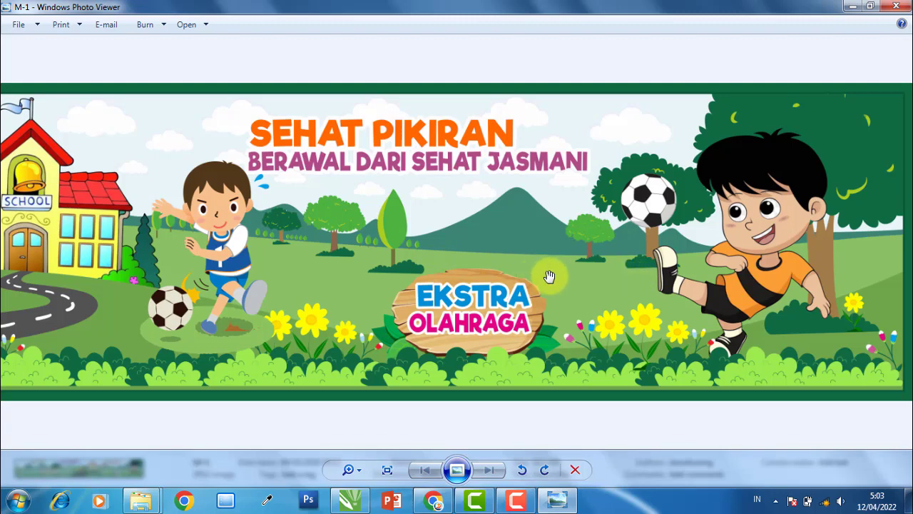
Zoom back out to the whole banner and close Windows Photo Viewer
scroll(549, 276, "down", 1)
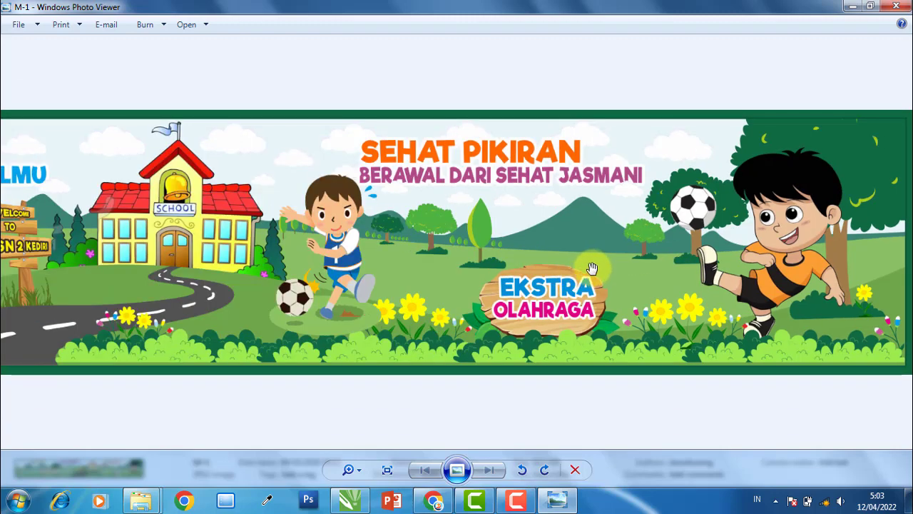
scroll(543, 269, "down", 1)
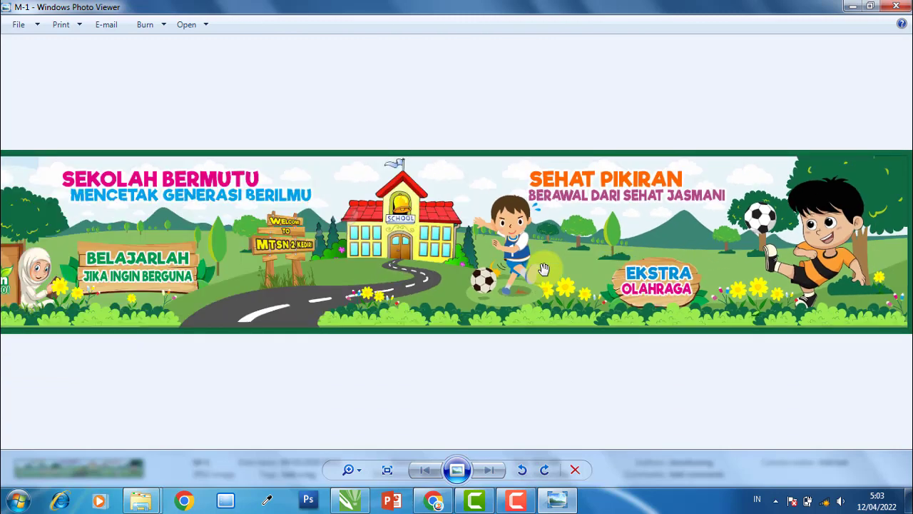
left_click_drag(298, 274, 421, 275)
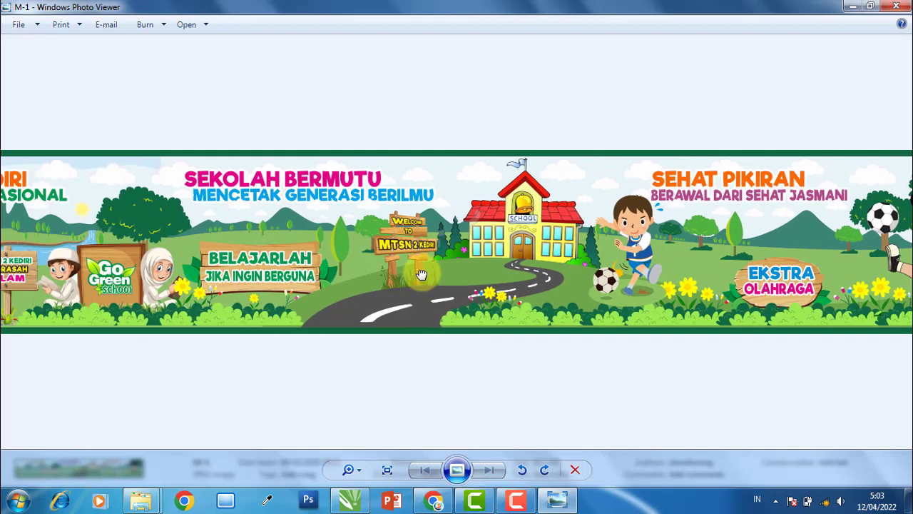
scroll(421, 275, "down", 1)
scroll(418, 272, "down", 1)
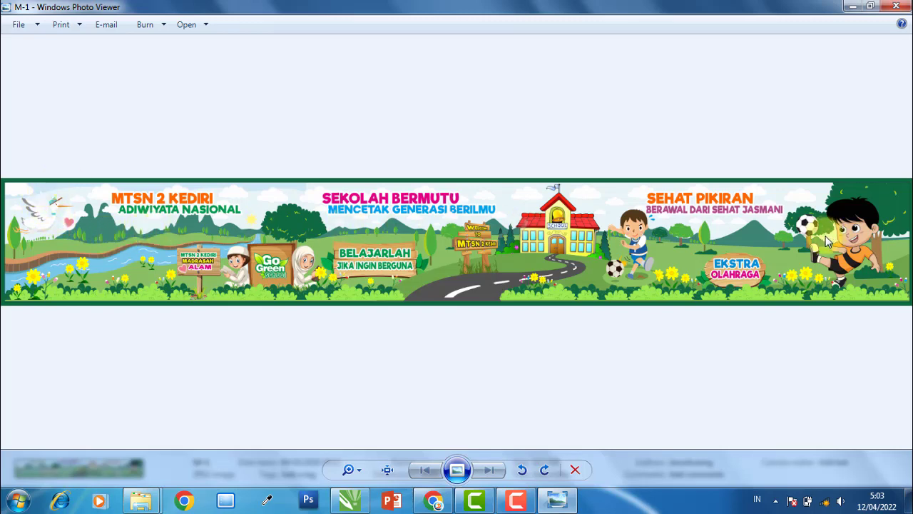
left_click(895, 9)
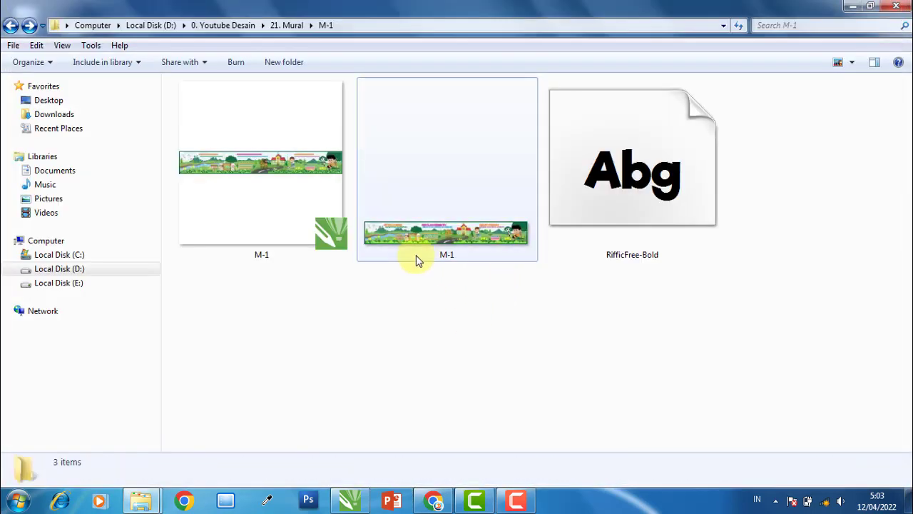
Open the M-1.cdr design in CorelDRAW X7 from the M-1 folder
left_click(281, 204)
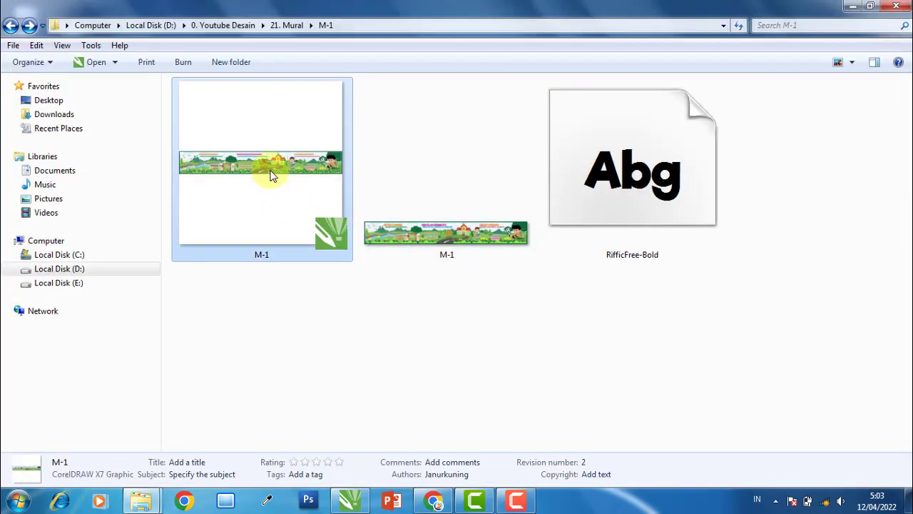
double_click(271, 176)
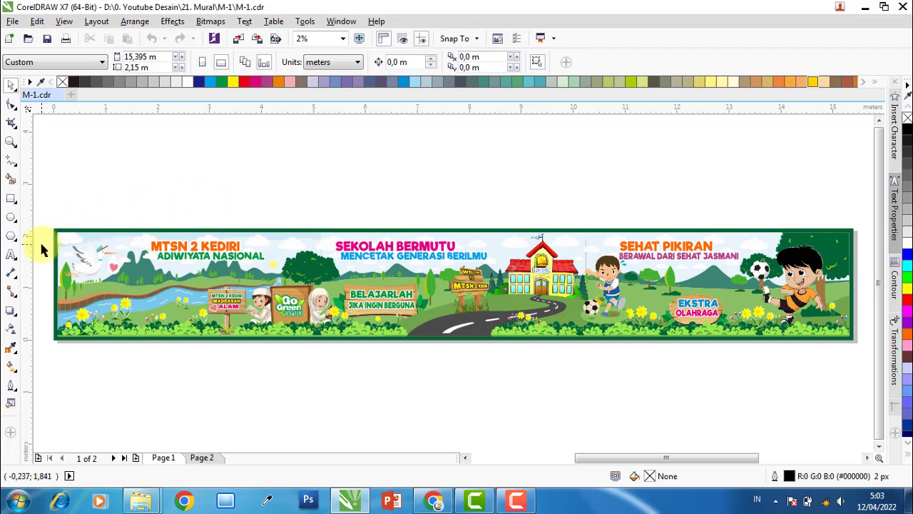
Select the whole mural banner group and ungroup it with Ctrl+U
scroll(41, 249, "up", 1)
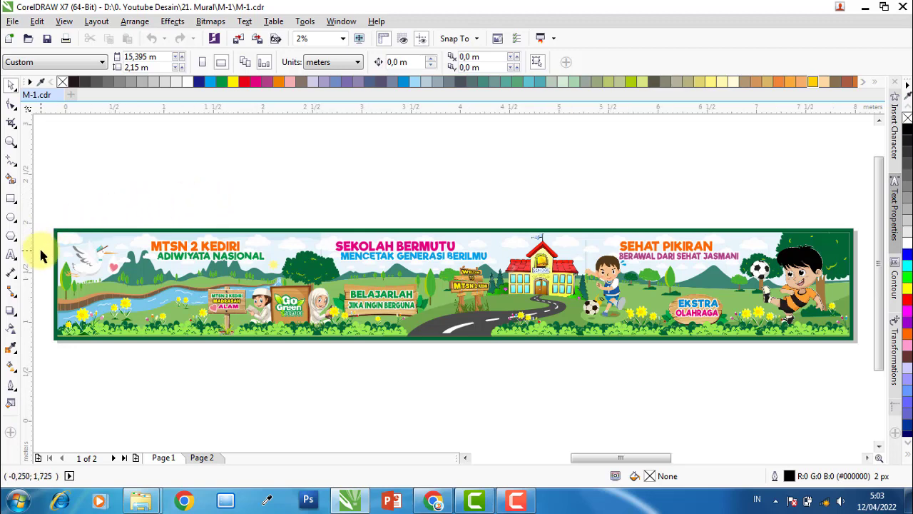
left_click(161, 237)
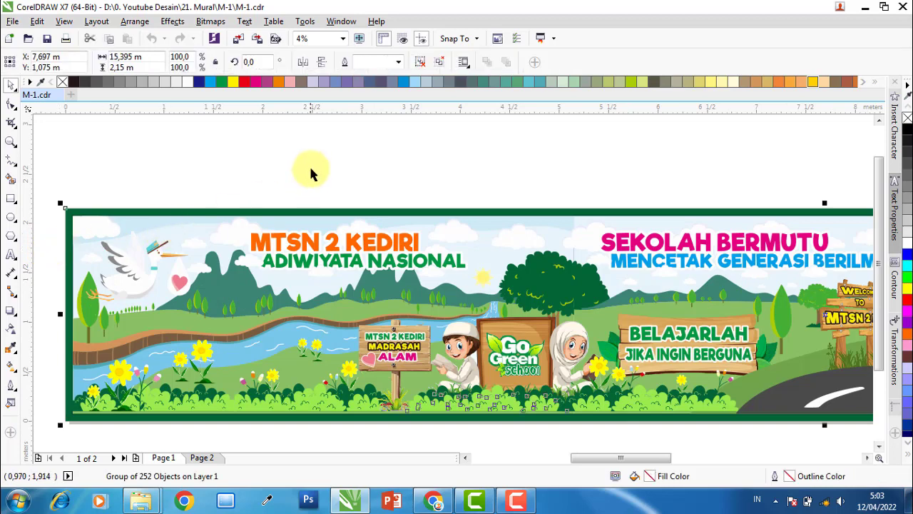
scroll(289, 173, "down", 1)
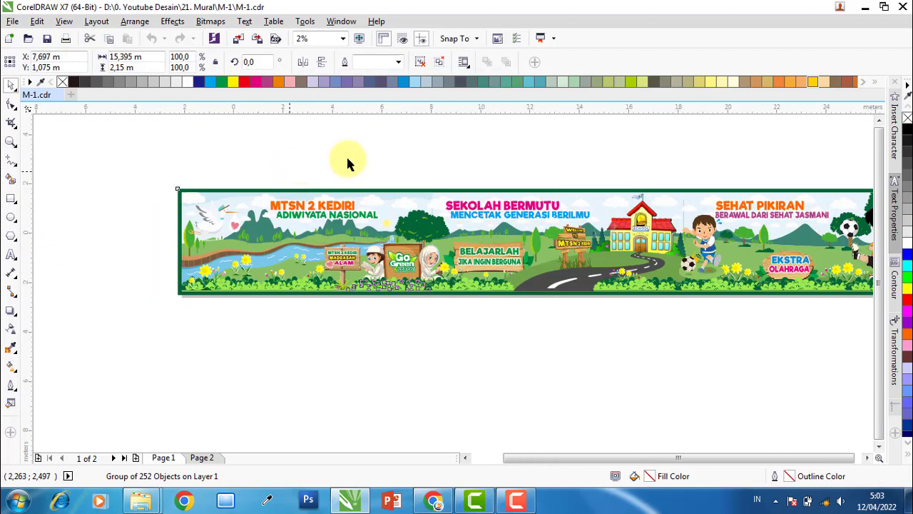
scroll(350, 164, "down", 1)
left_click(363, 154)
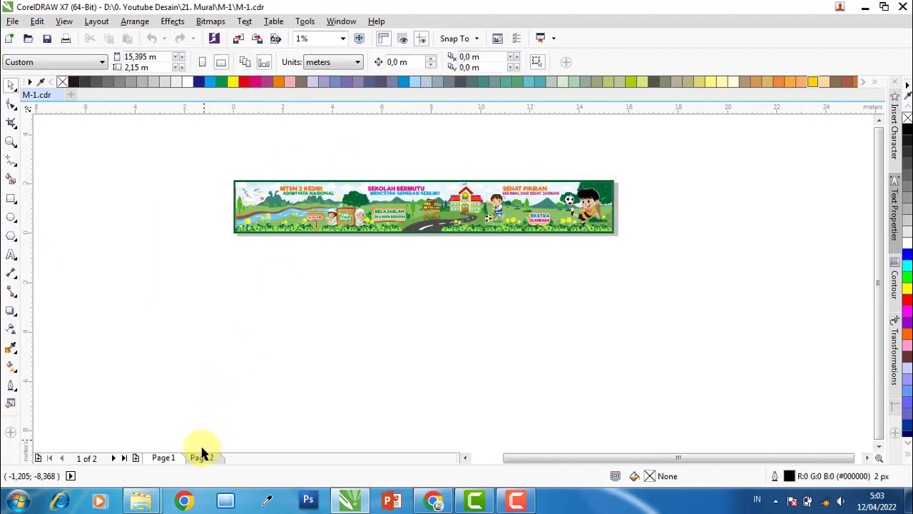
scroll(336, 157, "up", 1)
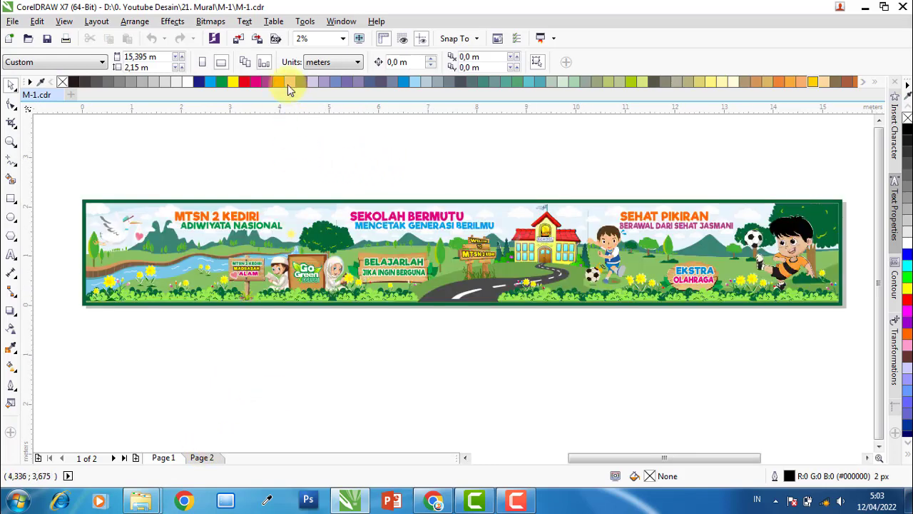
left_click(375, 224)
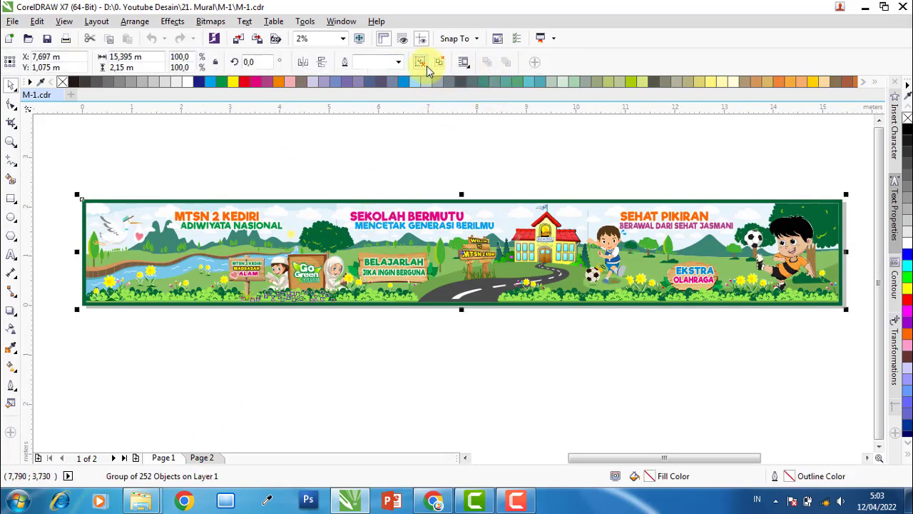
key("ctrl+u")
Test-move the tree, grass group and corner rectangle, undoing each move
left_click(383, 184)
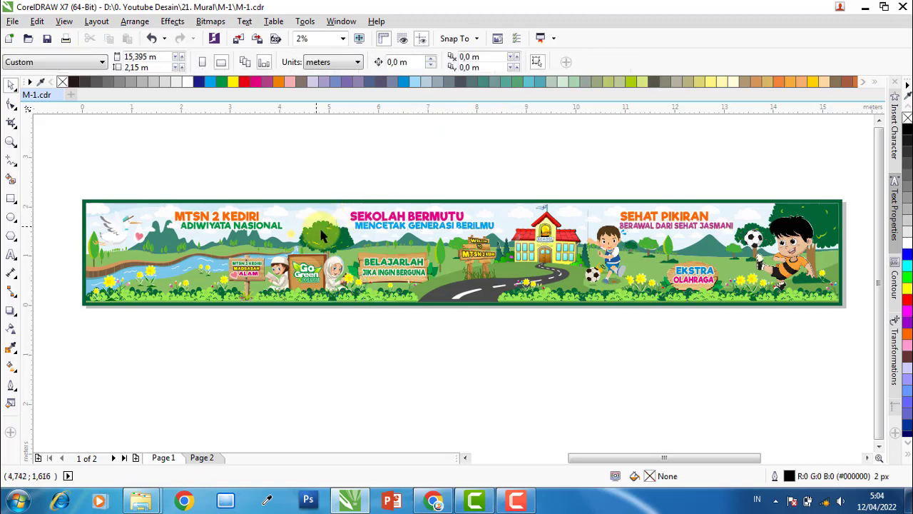
left_click_drag(319, 226, 420, 160)
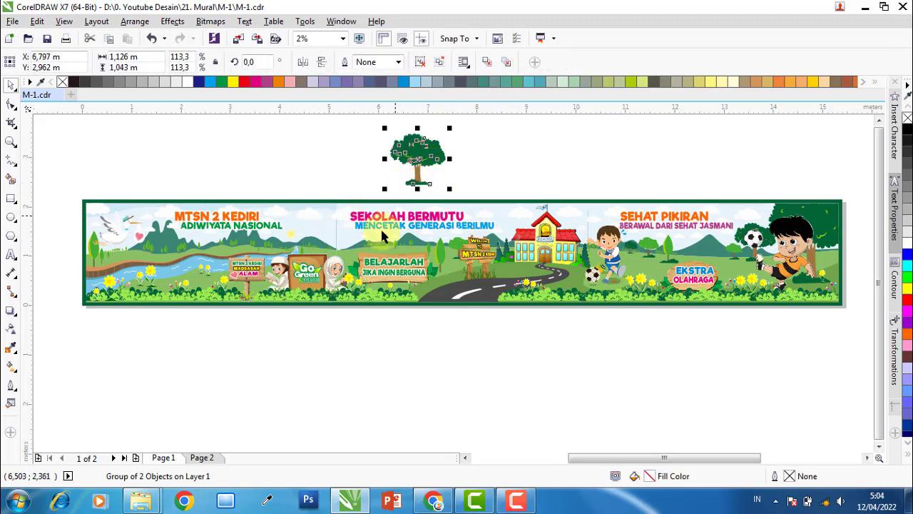
left_click_drag(359, 294, 362, 341)
key("ctrl+z")
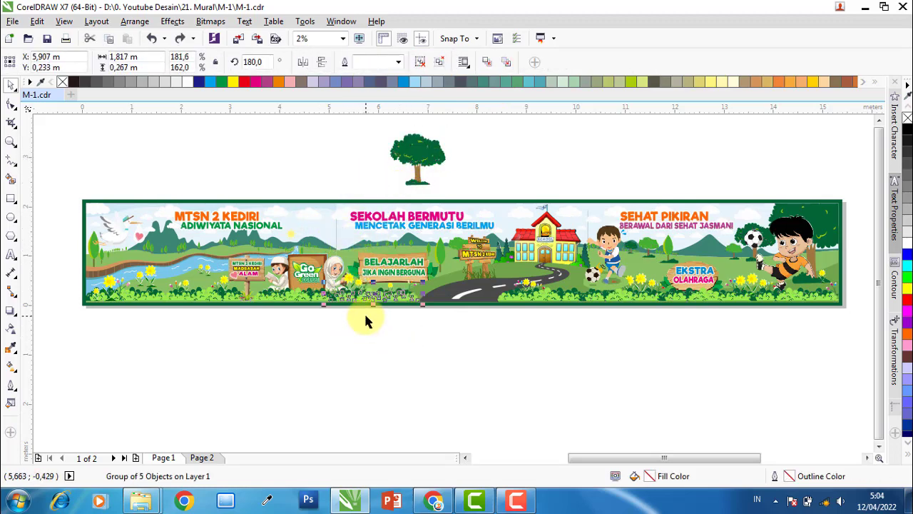
key("ctrl+z")
left_click(367, 184)
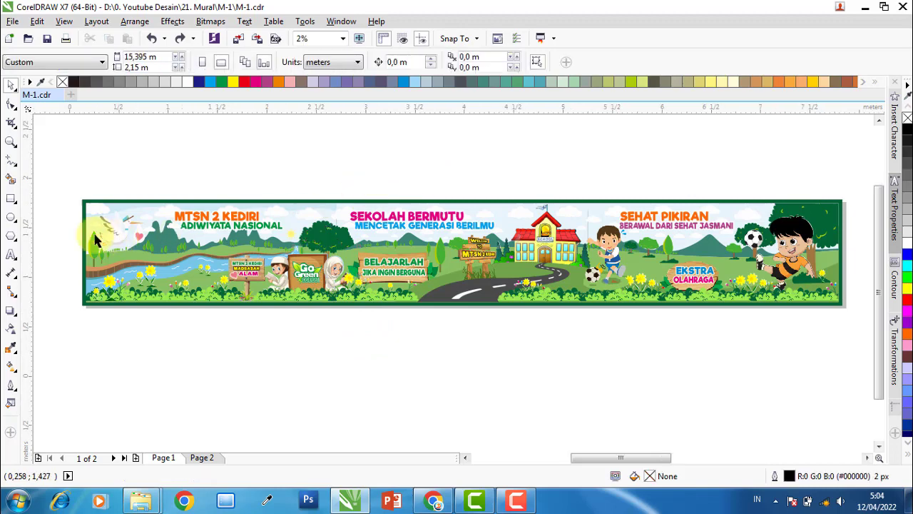
scroll(96, 231, "up", 2)
left_click_drag(97, 193, 133, 143)
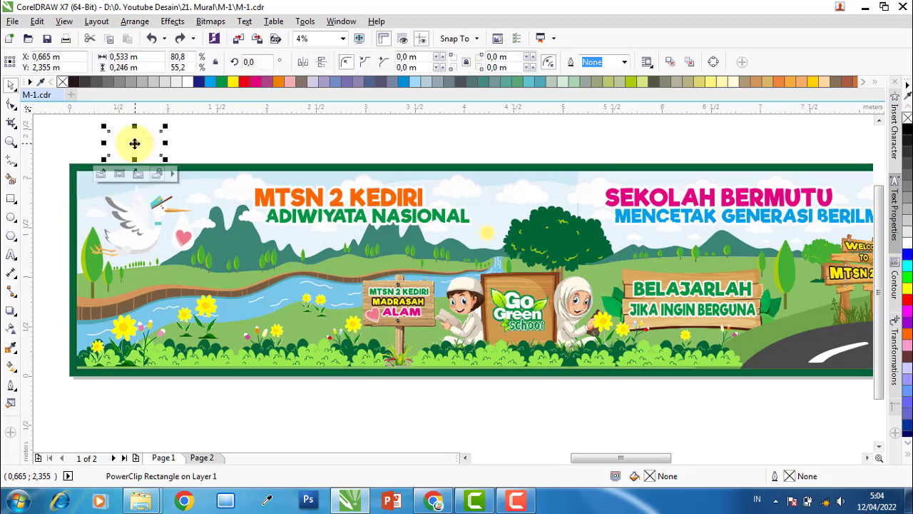
key("ctrl+z")
left_click(166, 196)
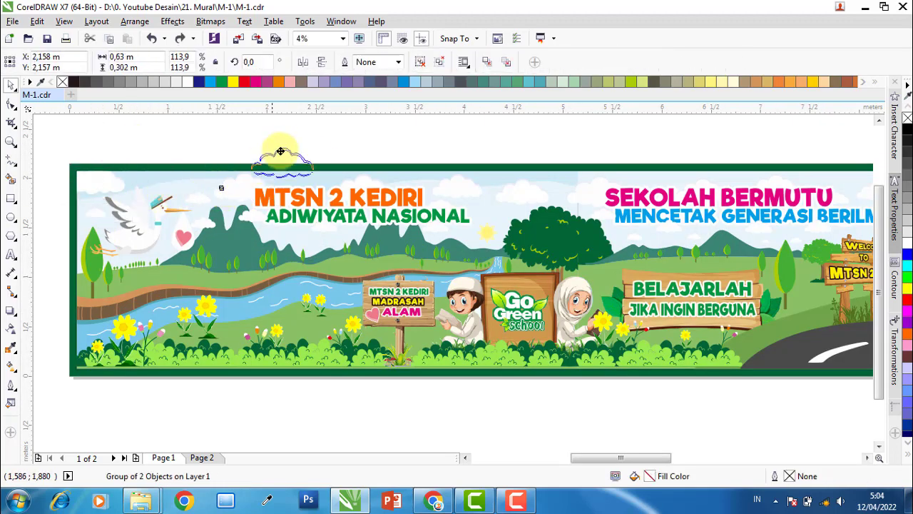
left_click_drag(177, 186, 200, 197)
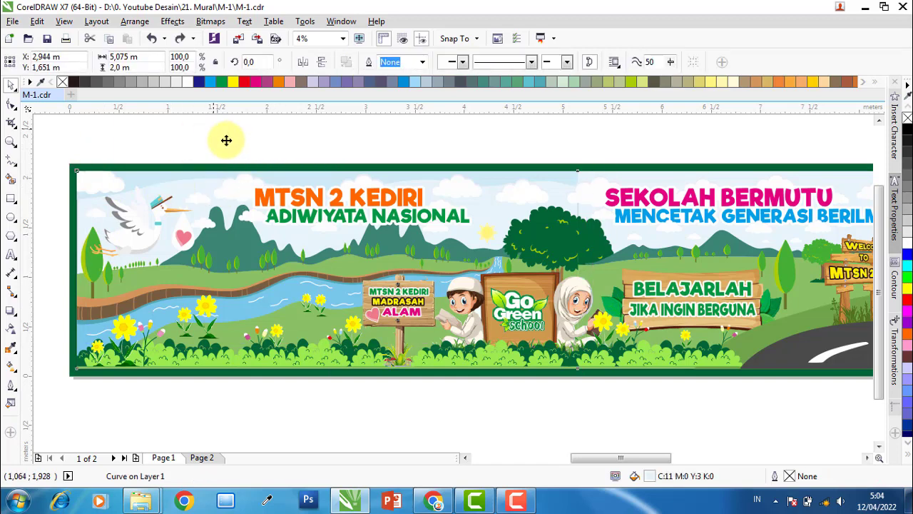
Test-move the river bank and mountain shapes, undoing so both stay in place
left_click(100, 310)
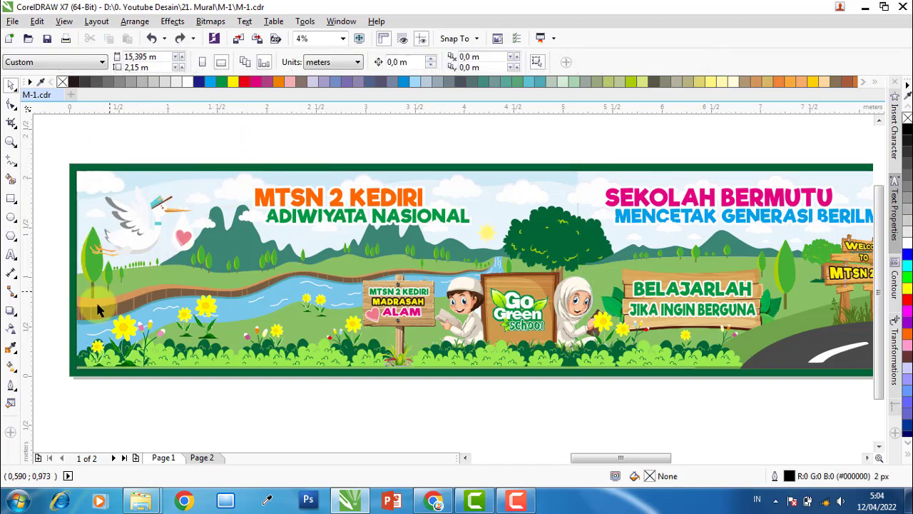
scroll(100, 311, "up", 1)
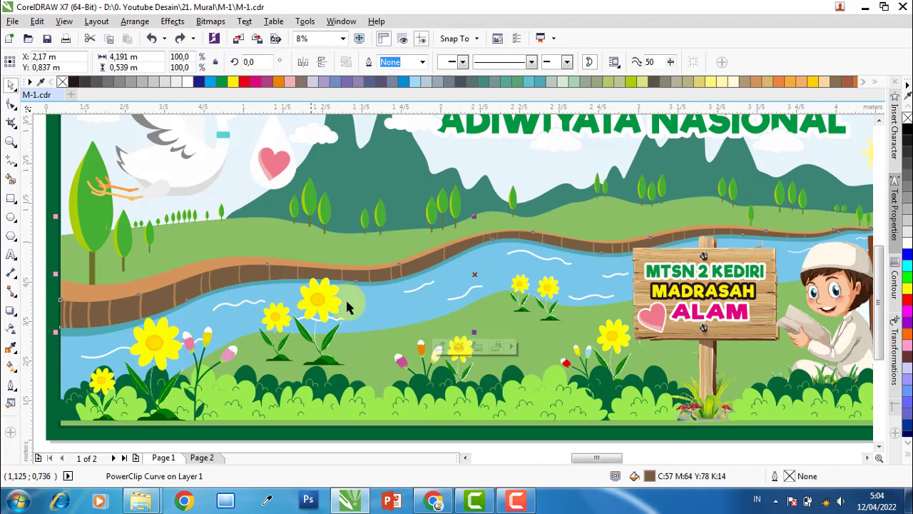
scroll(293, 289, "down", 2)
left_click_drag(278, 288, 175, 190)
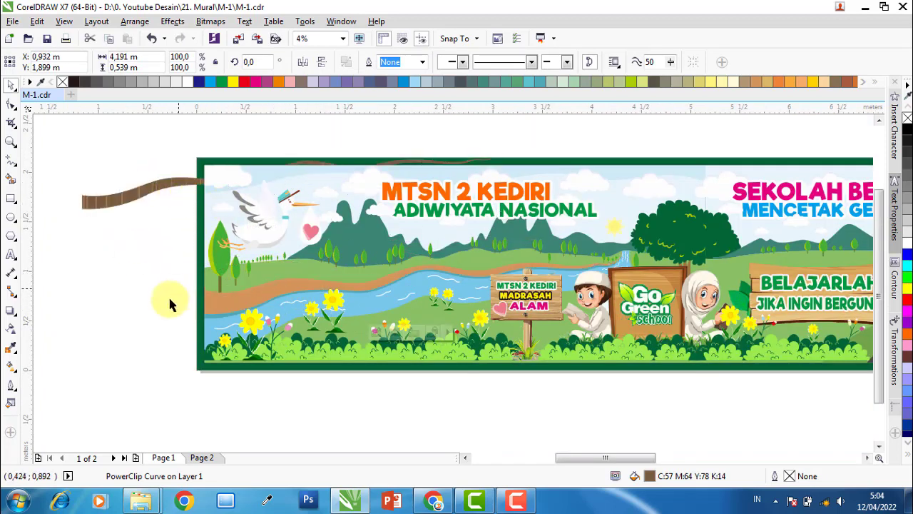
key("ctrl+z")
key("Escape")
scroll(306, 296, "up", 1)
left_click(307, 294)
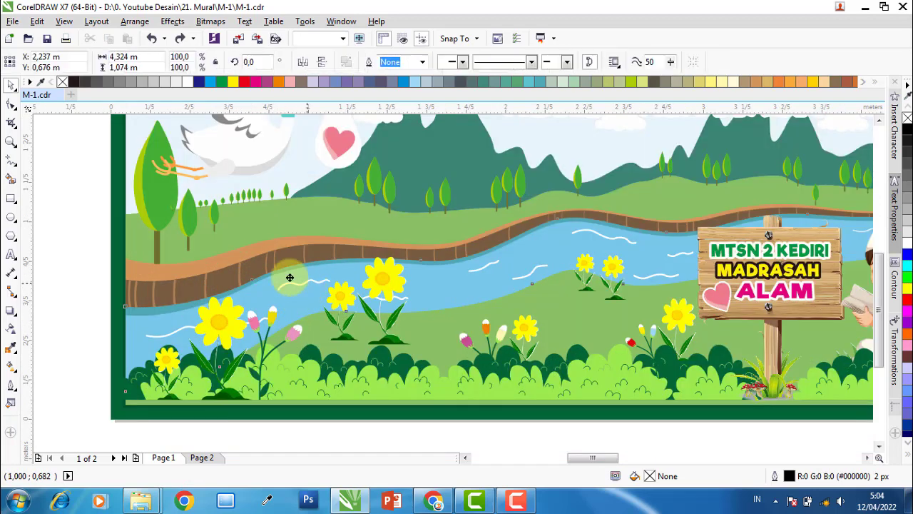
left_click(77, 271)
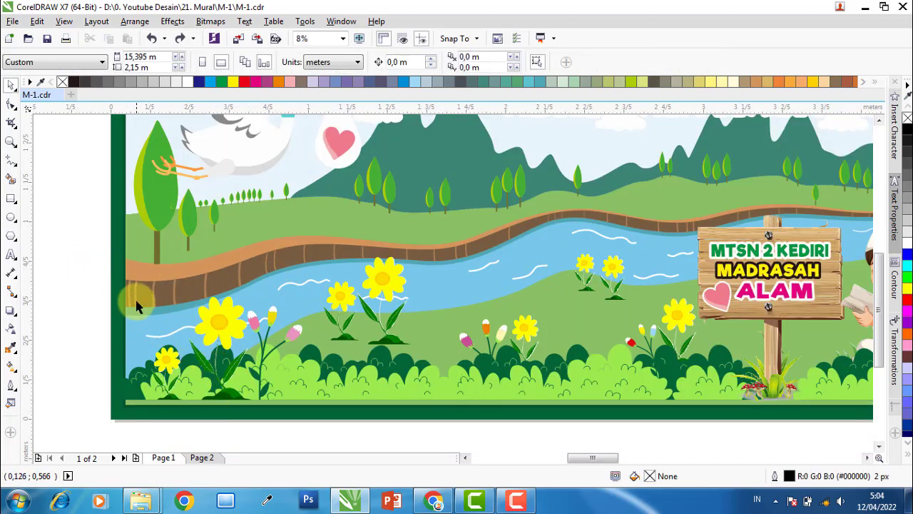
scroll(132, 294, "down", 1)
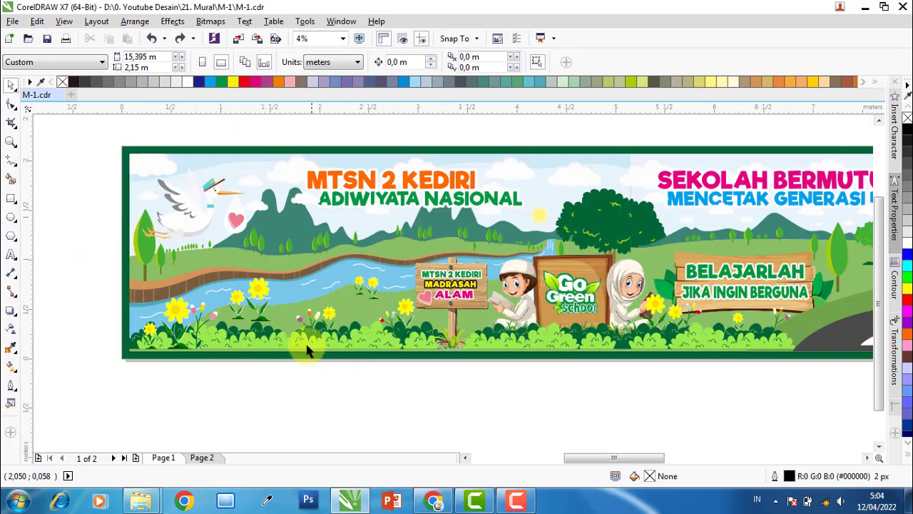
left_click_drag(292, 221, 242, 167)
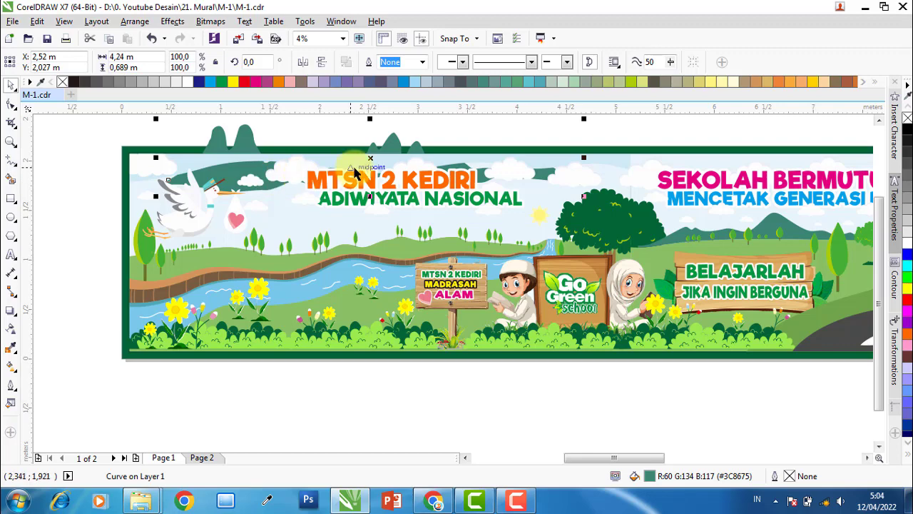
key("ctrl+z")
Try duplicating a small hillside tree, then undo the copy and deselect
left_click(262, 245)
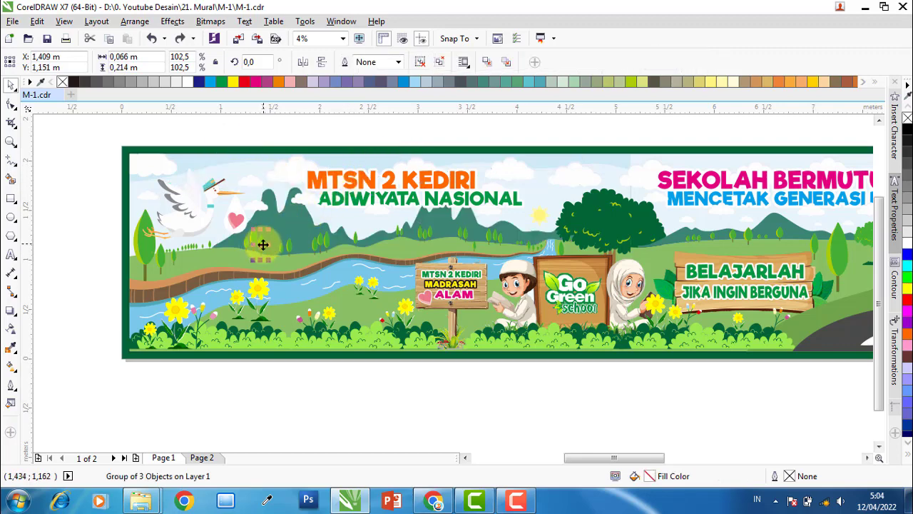
scroll(261, 243, "up", 2)
scroll(260, 238, "up", 1)
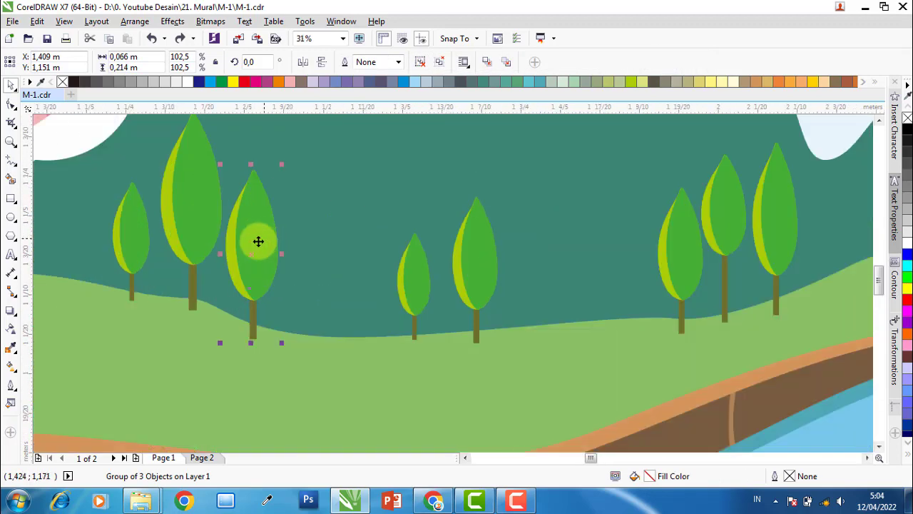
left_click_drag(258, 241, 349, 212)
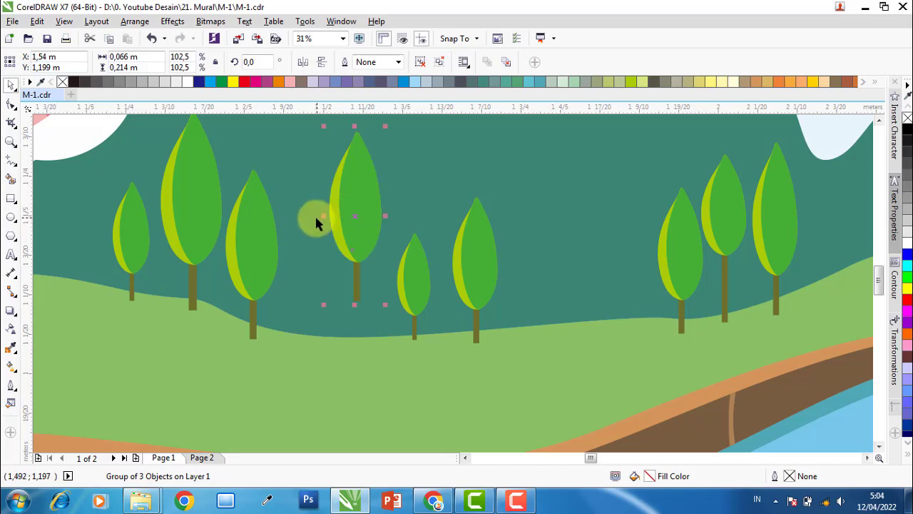
key("ctrl+z")
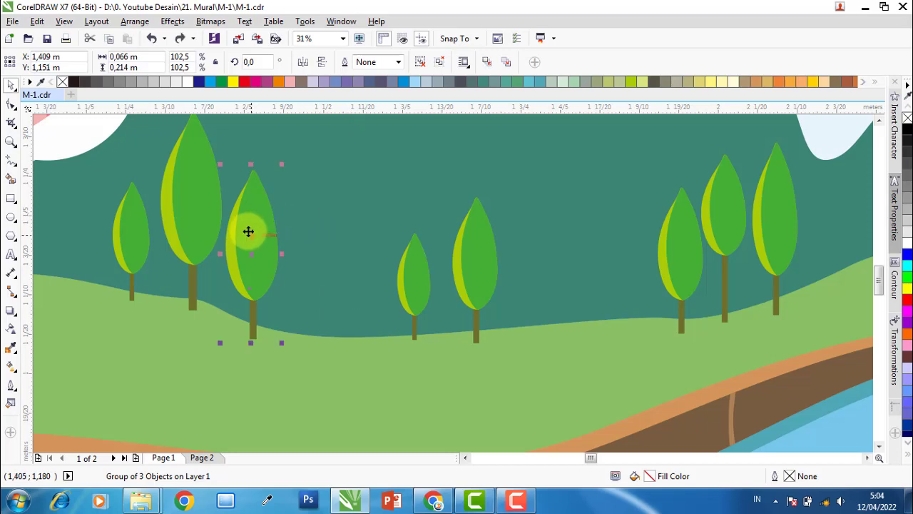
scroll(249, 231, "down", 1)
scroll(248, 233, "down", 1)
scroll(246, 234, "down", 1)
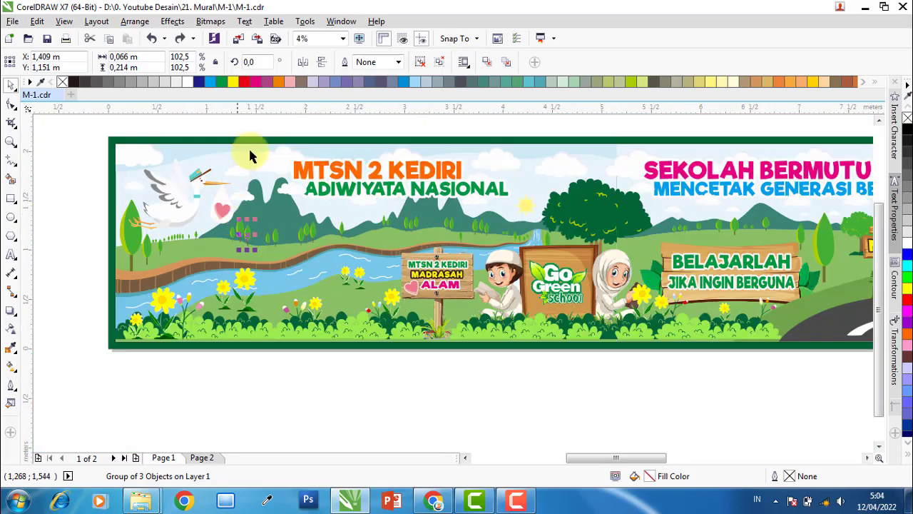
left_click(264, 132)
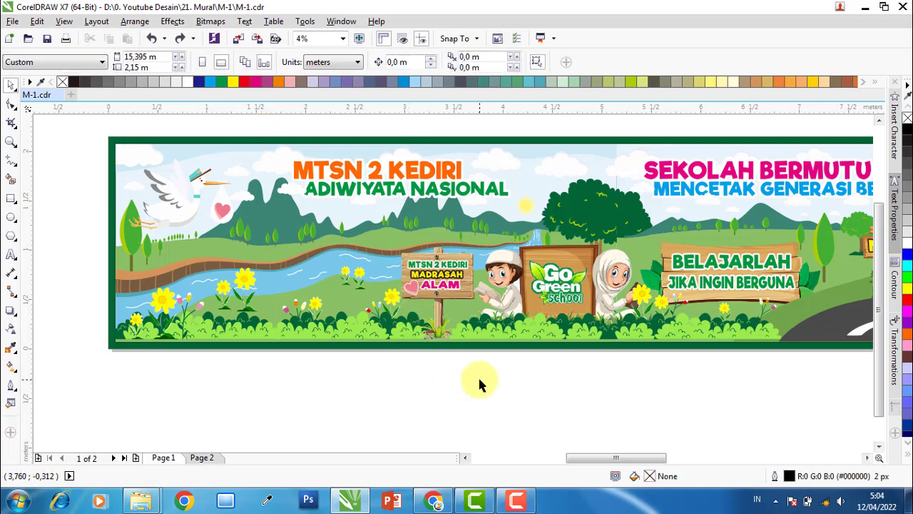
left_click_drag(594, 460, 597, 460)
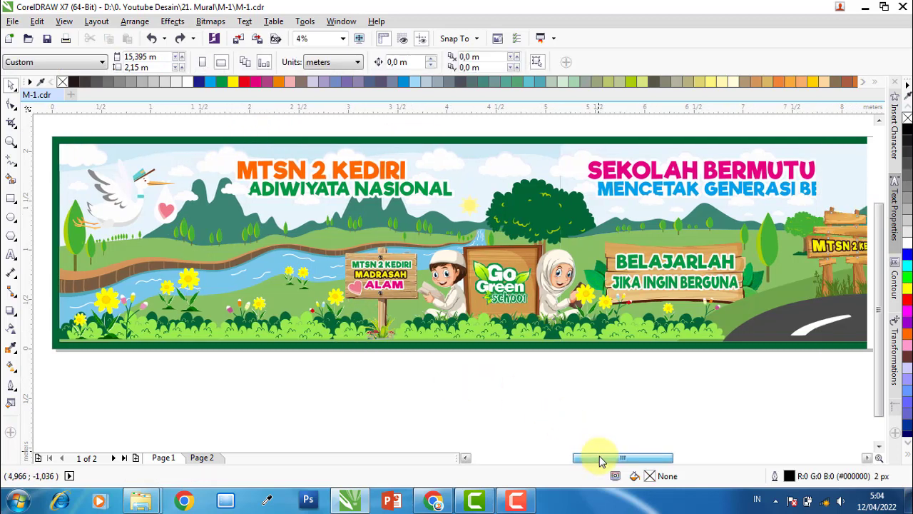
left_click_drag(870, 229, 863, 198)
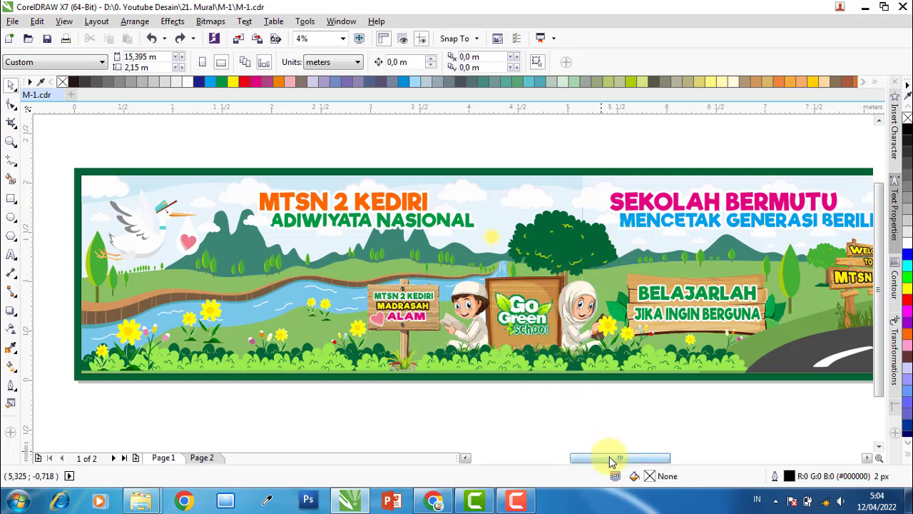
left_click_drag(611, 461, 616, 462)
left_click(477, 307)
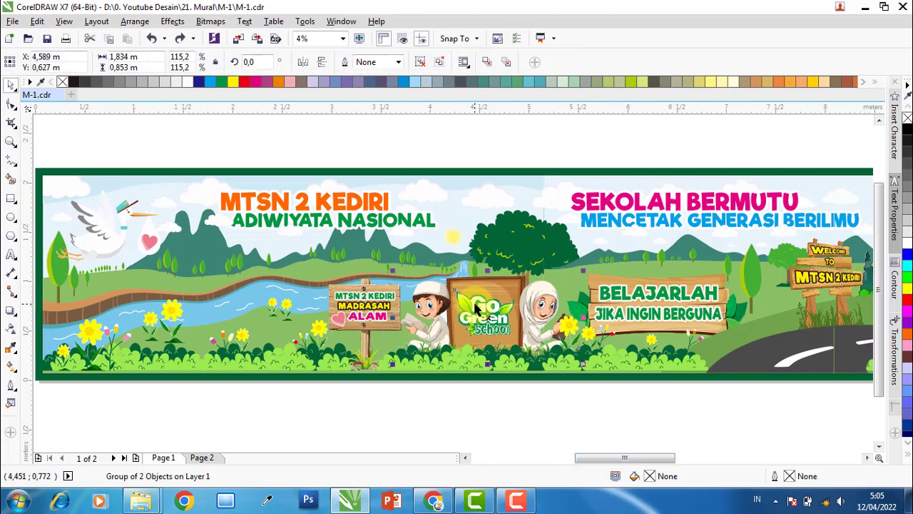
mouse_move(477, 307)
left_mouse_down()
mouse_move(506, 172)
mouse_move(504, 263)
mouse_move(486, 309)
left_mouse_up()
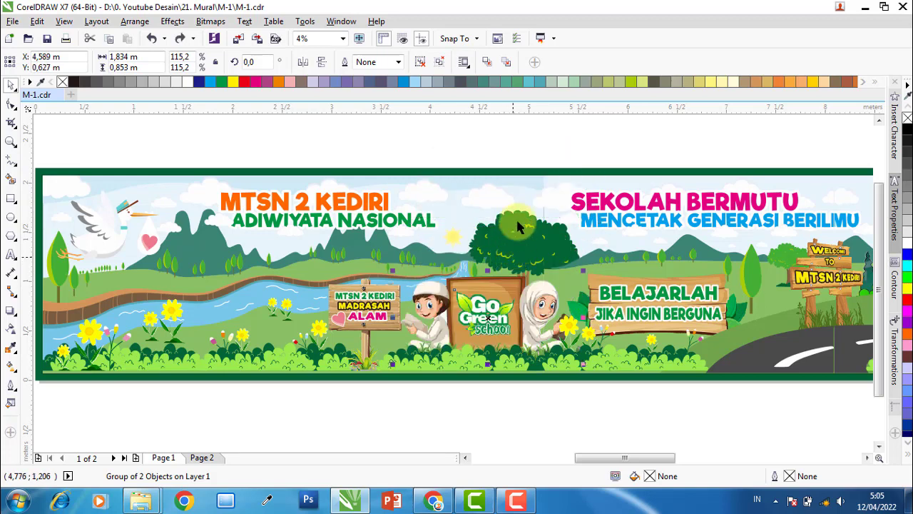
left_click(517, 146)
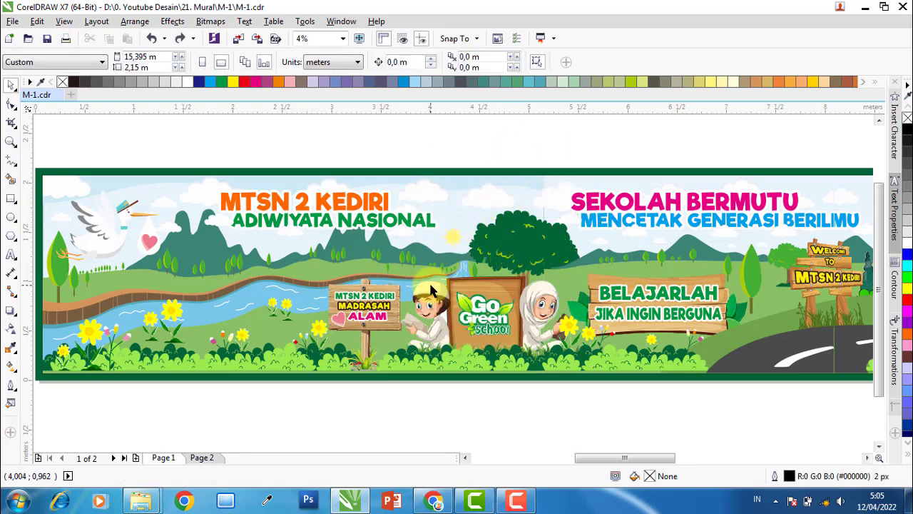
left_click(363, 311)
left_click(346, 391)
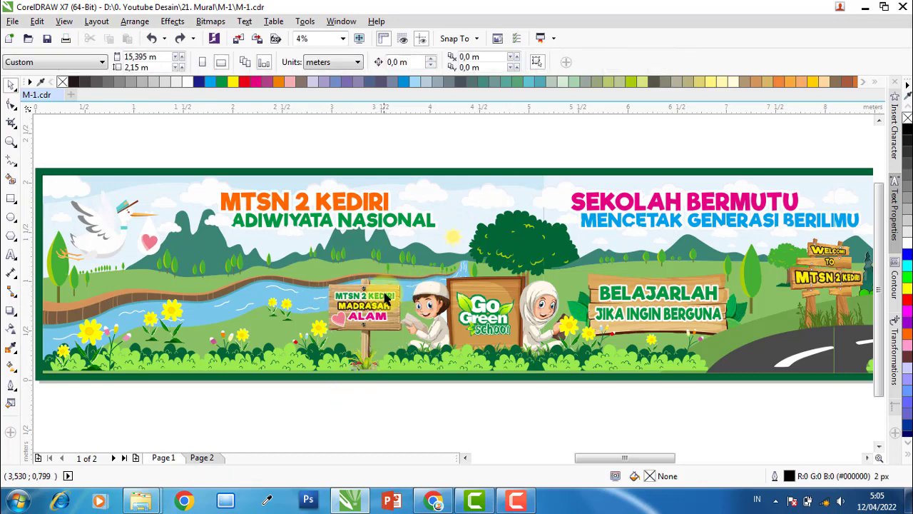
left_click(363, 366)
left_click_drag(363, 366, 367, 391)
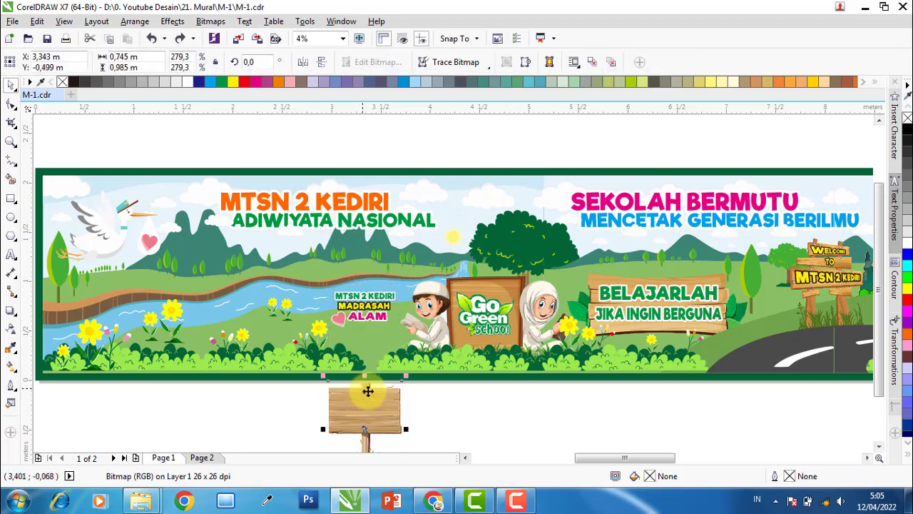
key("ctrl+z")
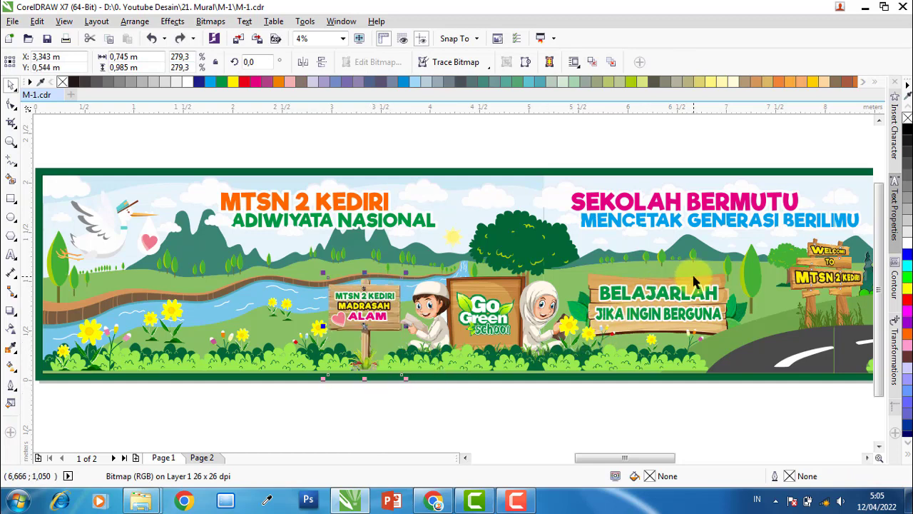
left_click(696, 279)
left_click_drag(706, 277, 690, 392)
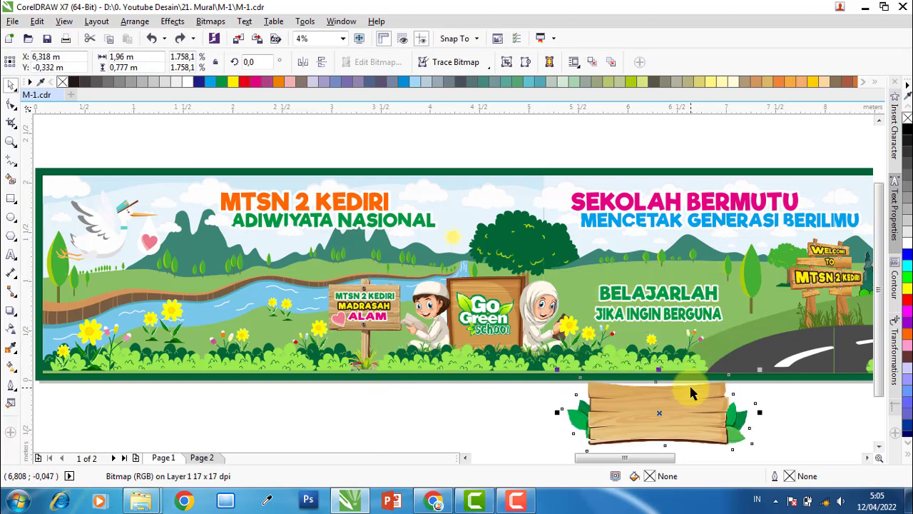
key("ctrl+z")
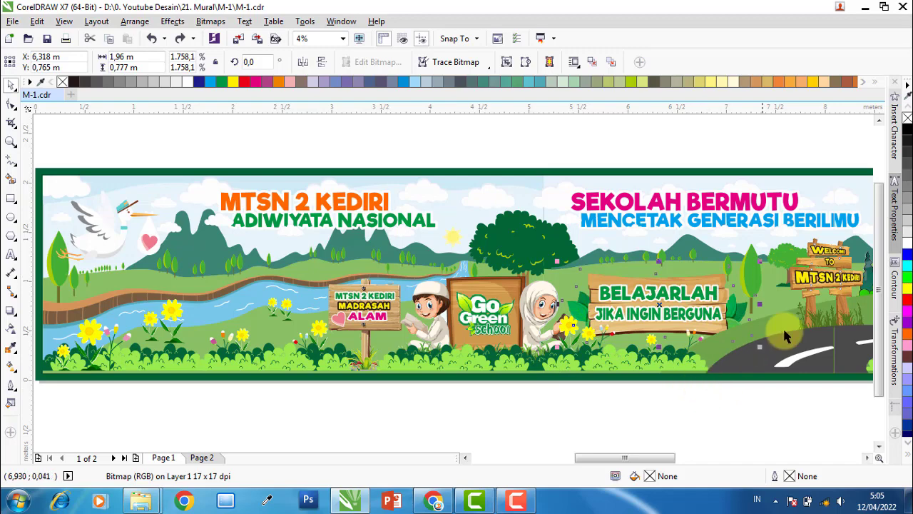
scroll(198, 293, "down", 1)
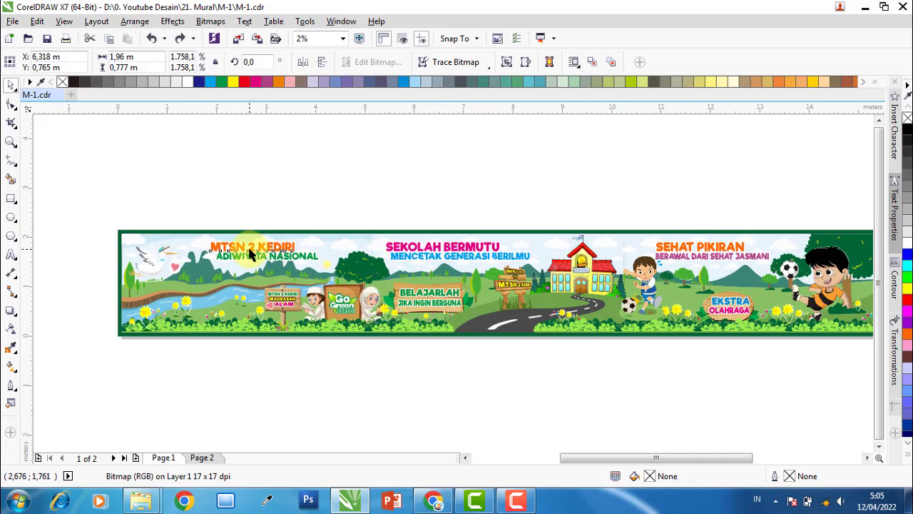
left_click(229, 245)
scroll(229, 244, "up", 1)
scroll(222, 248, "up", 1)
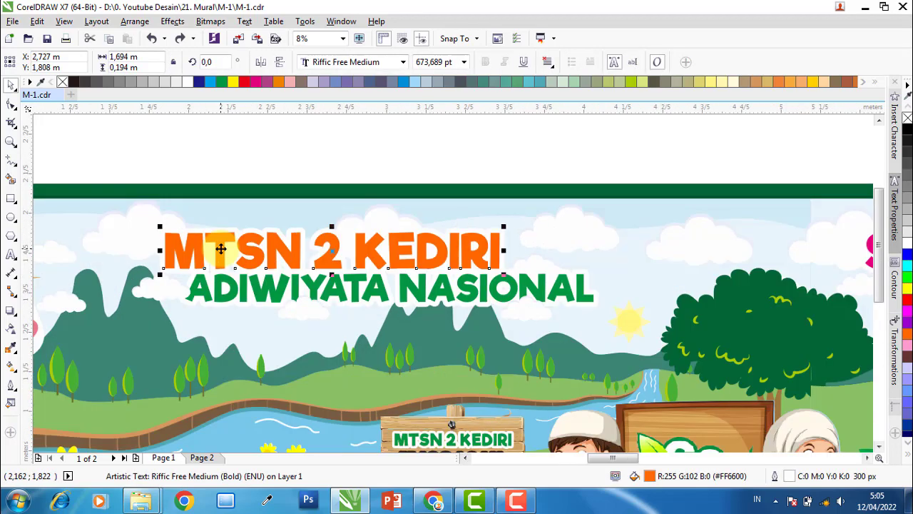
left_click(353, 141)
mouse_move(141, 500)
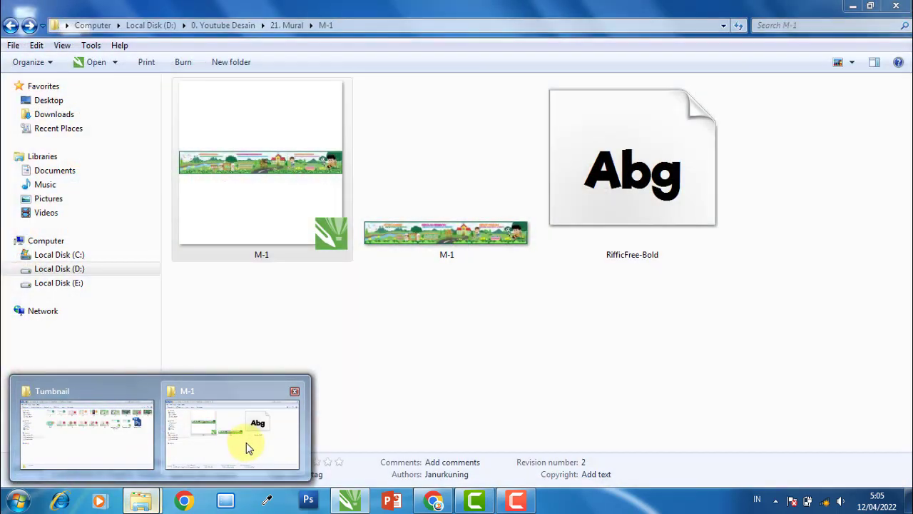
left_click(246, 442)
left_click(638, 184)
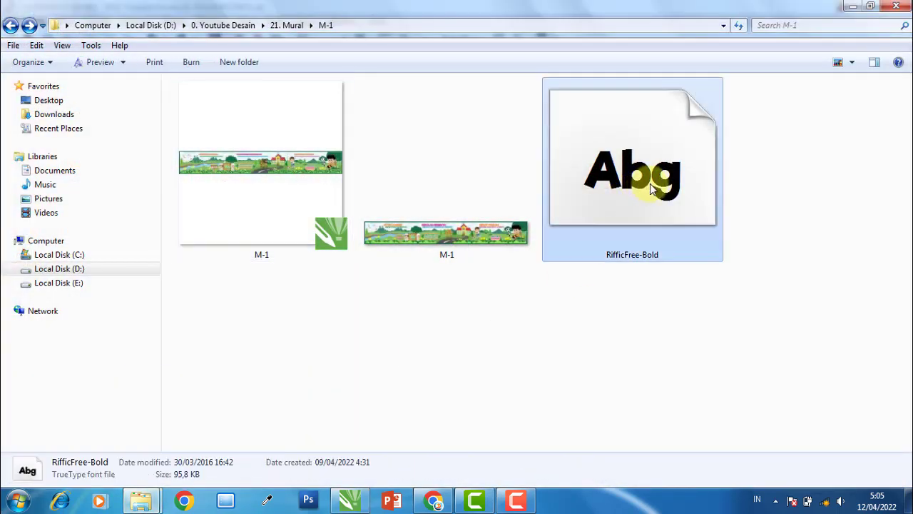
left_click(717, 294)
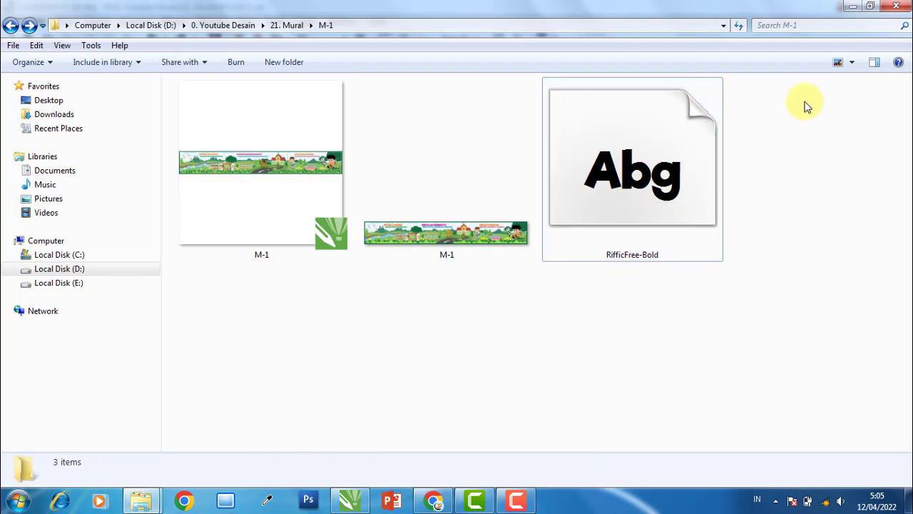
left_click(852, 6)
Move the white cloud group left above the banner, trying then undoing an orange fill
left_click(431, 256)
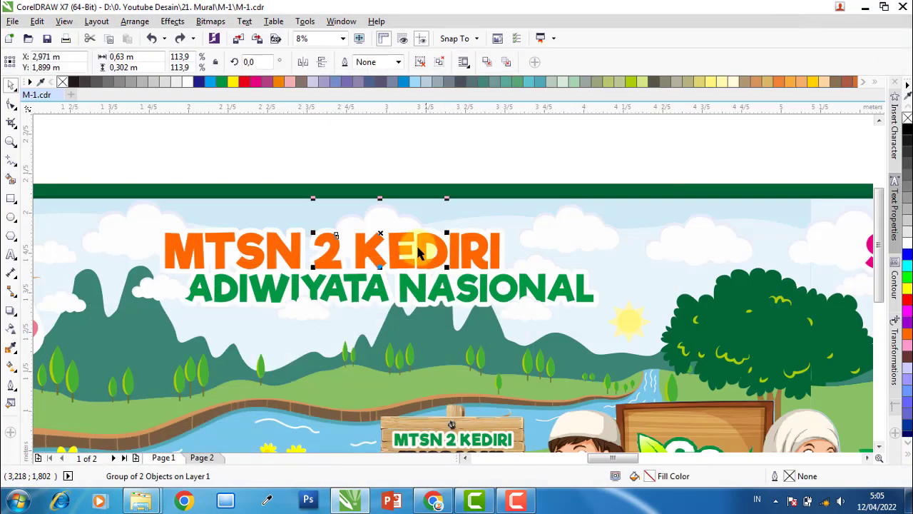
mouse_move(369, 220)
left_mouse_down()
mouse_move(135, 223)
mouse_move(242, 149)
left_mouse_up()
left_click(420, 64)
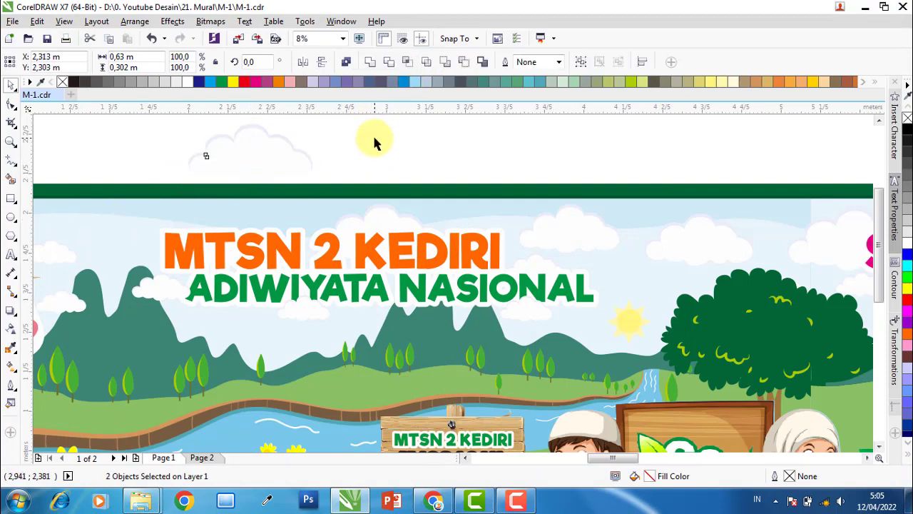
left_click(371, 148)
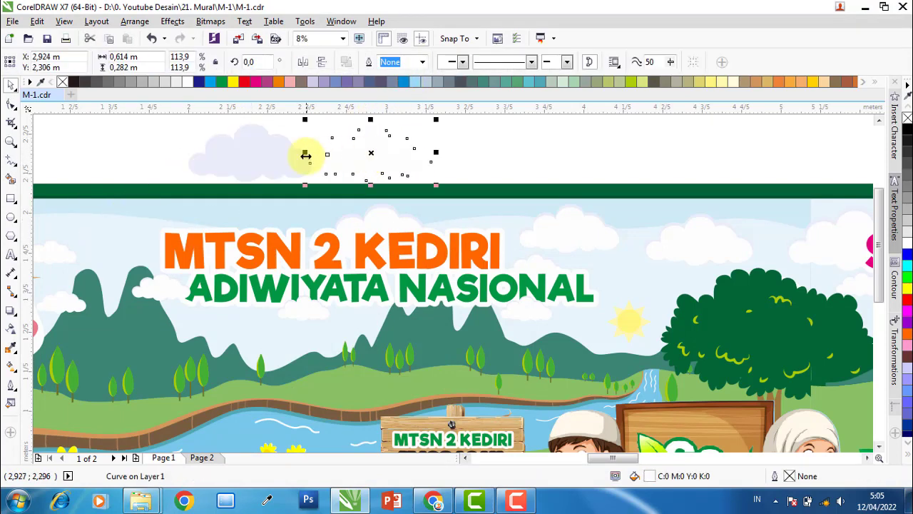
left_click(280, 84)
key("ctrl+z")
key("ctrl+z")
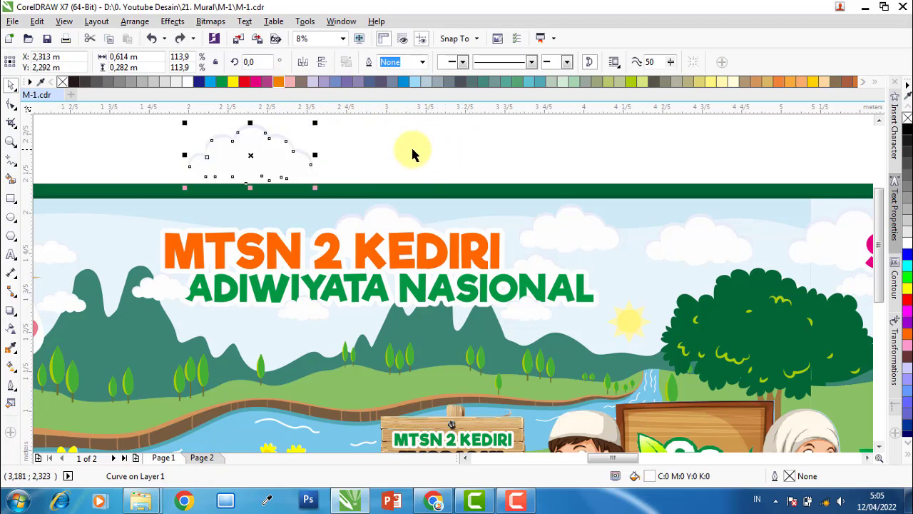
key("ctrl+z")
left_click(285, 147)
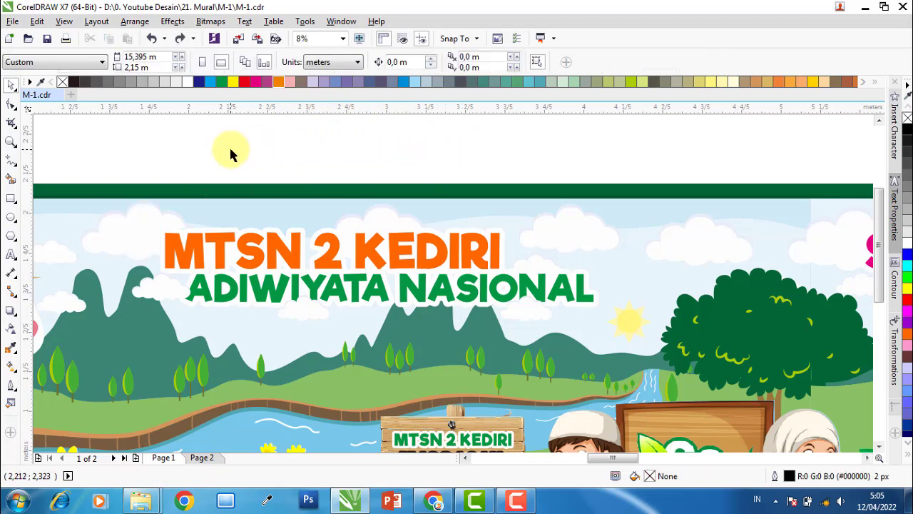
scroll(239, 157, "down", 1)
left_click(434, 241)
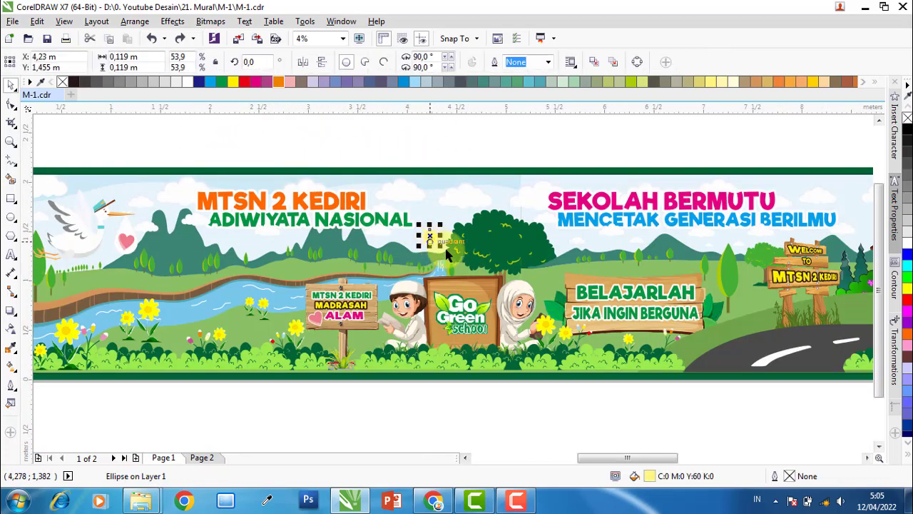
left_click(607, 141)
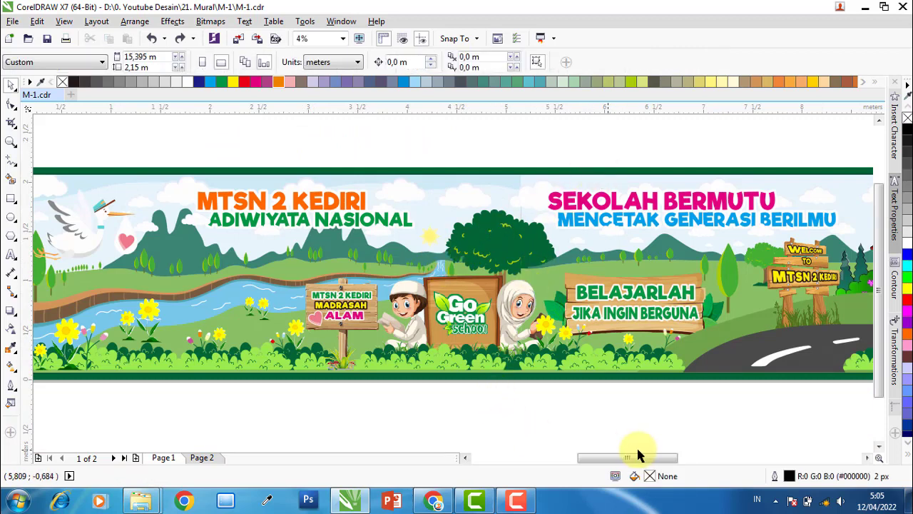
left_click_drag(638, 462, 679, 460)
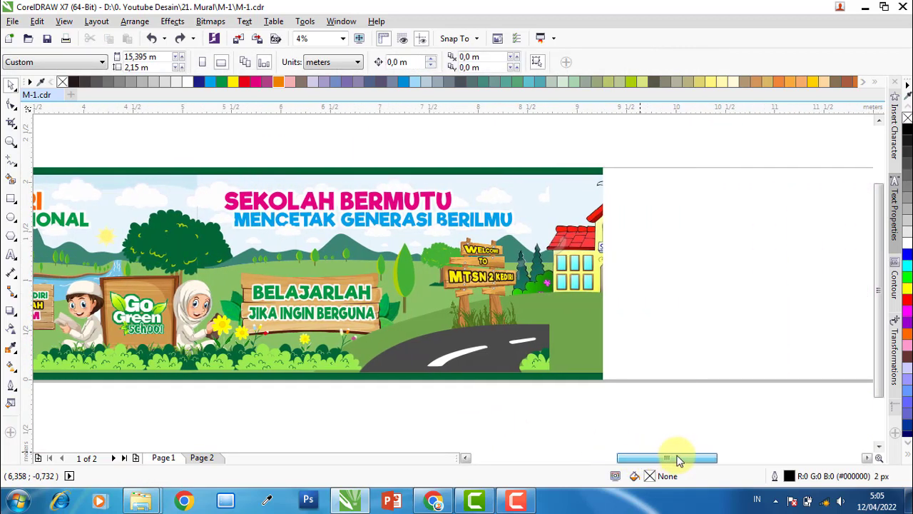
left_click_drag(678, 460, 692, 460)
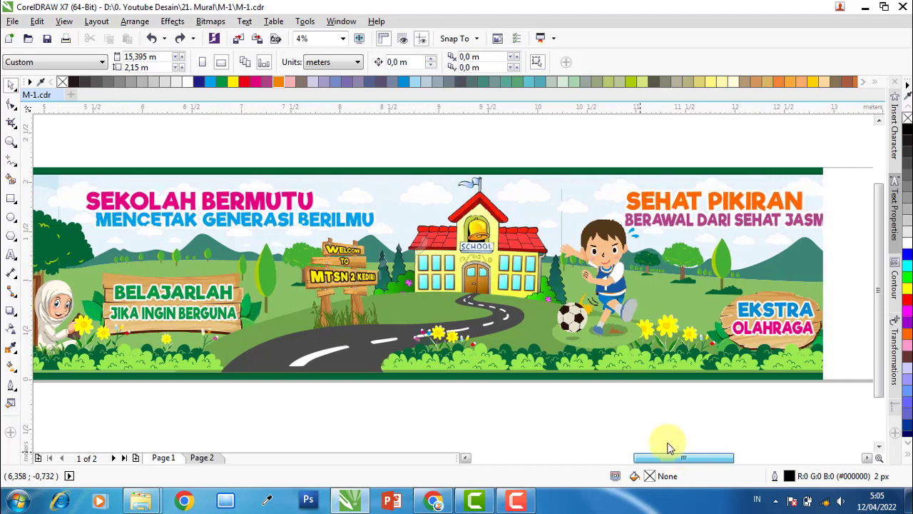
left_click(359, 339)
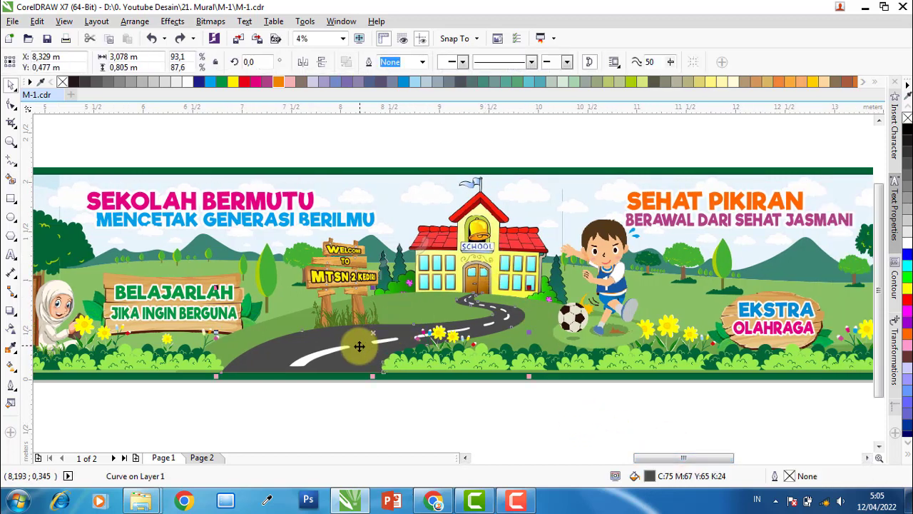
left_click_drag(358, 346, 281, 421)
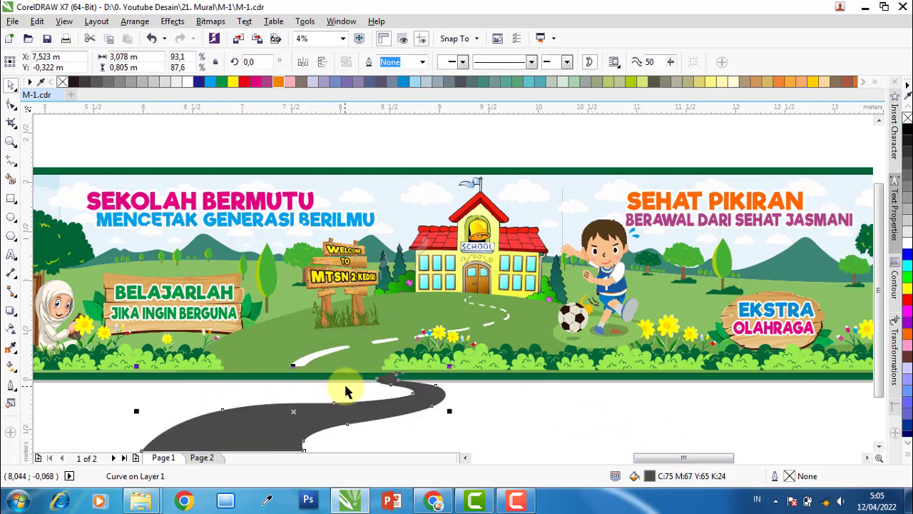
key("ctrl+z")
left_click(367, 405)
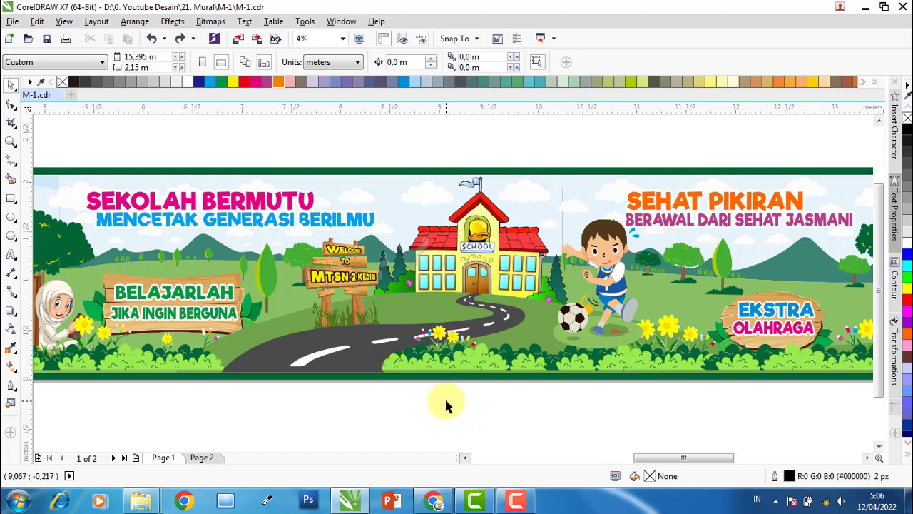
left_click(567, 332)
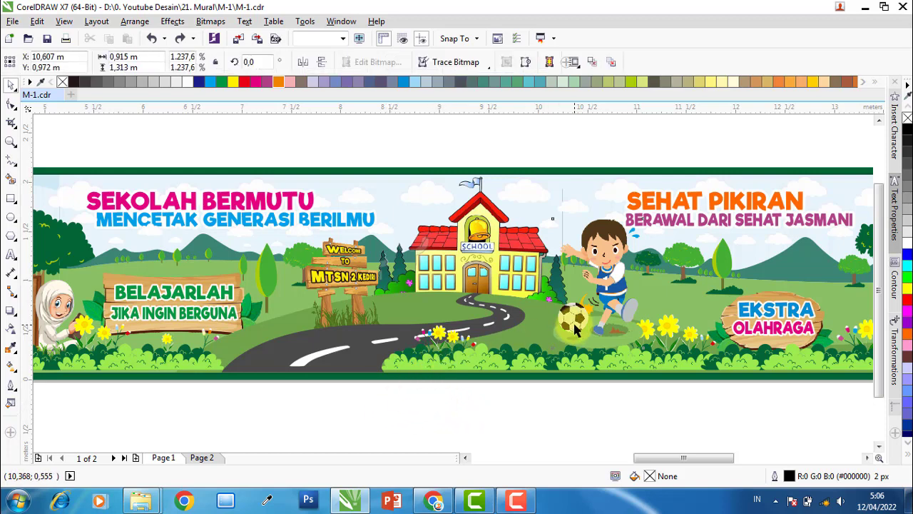
left_click_drag(607, 280, 543, 185)
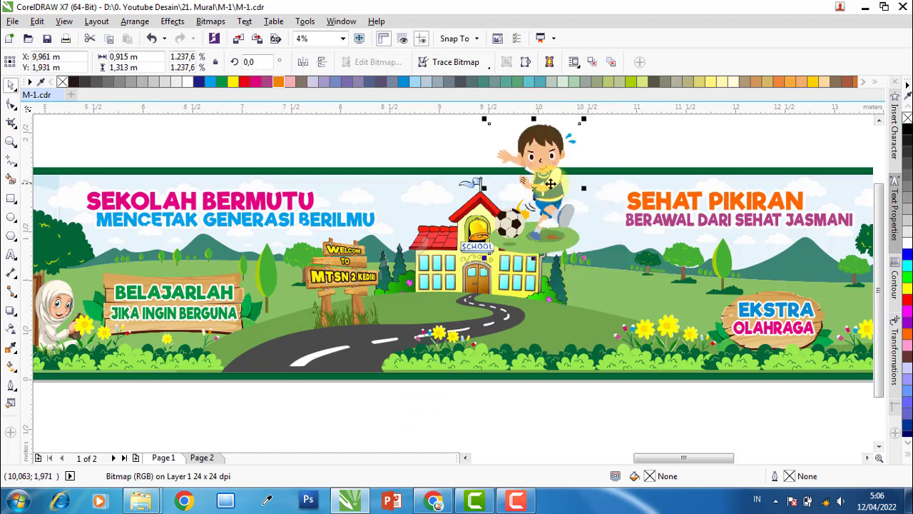
key("ctrl+z")
left_click(584, 150)
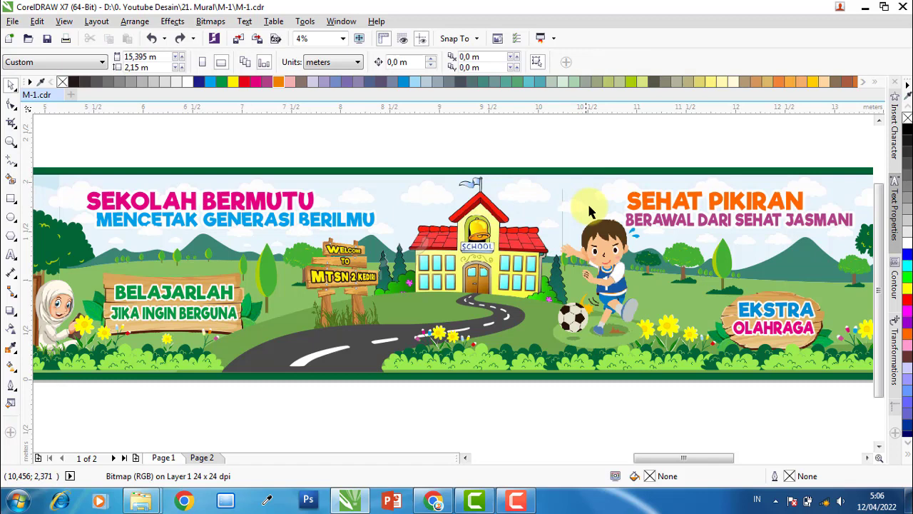
left_click(607, 262)
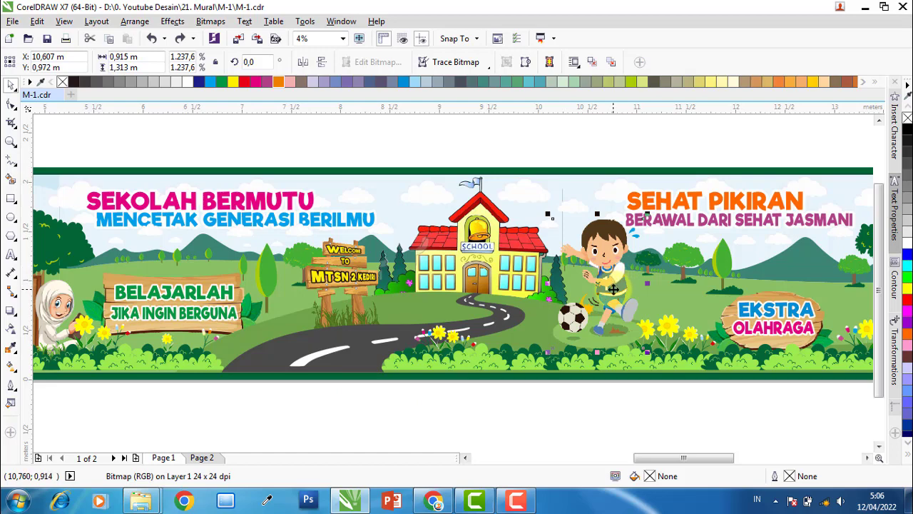
left_click(618, 151)
mouse_move(140, 501)
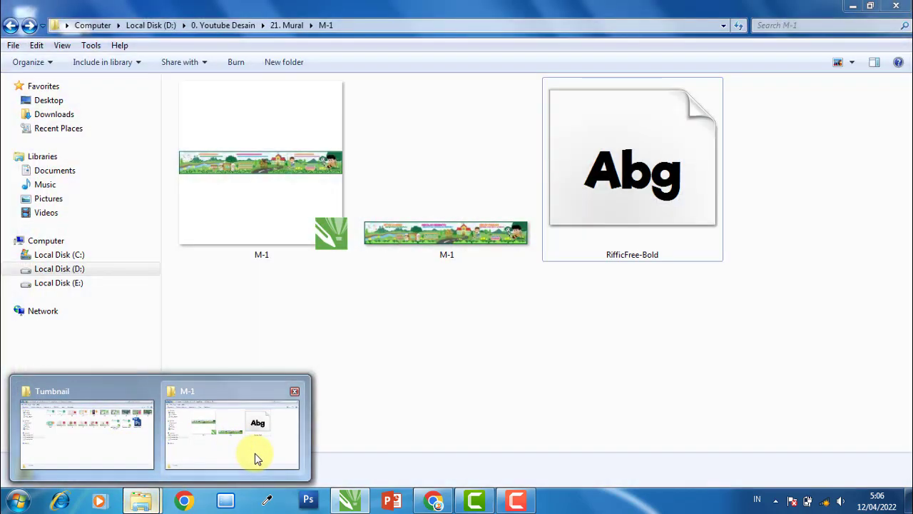
left_click(255, 453)
left_click(259, 183)
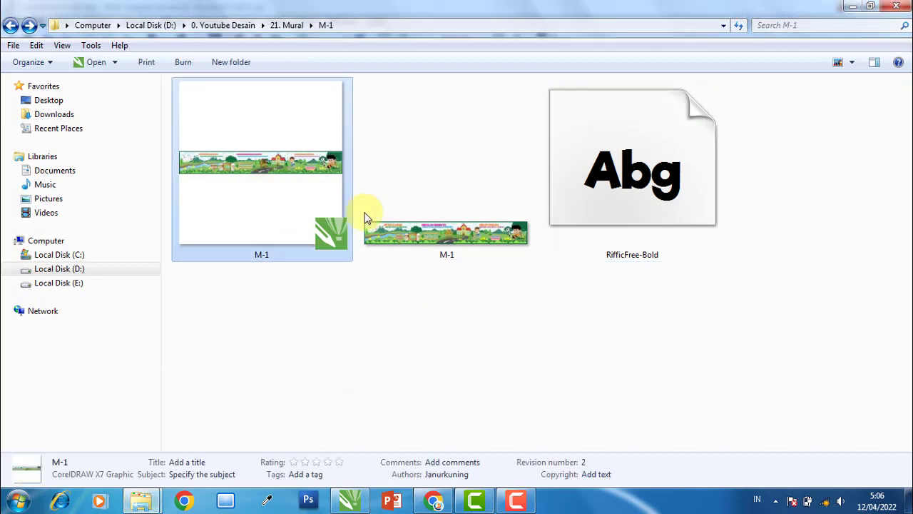
left_click(467, 239)
left_click(517, 320)
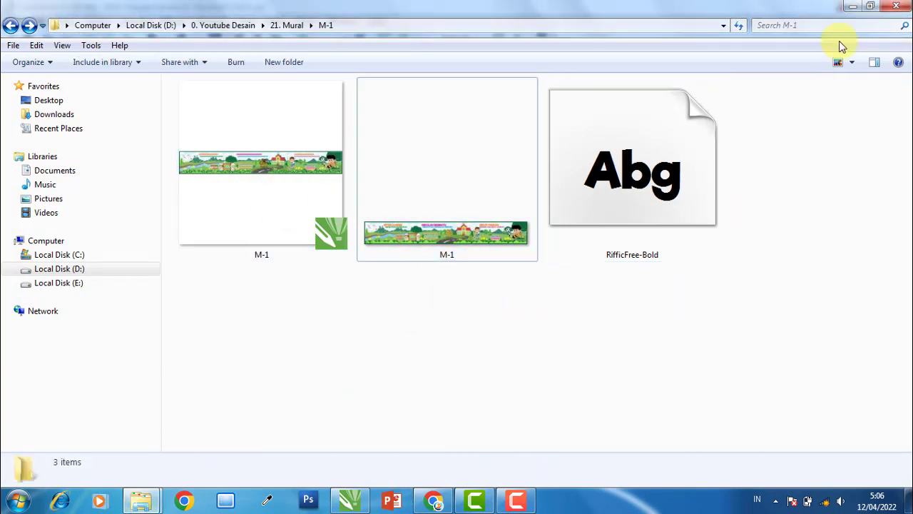
left_click(853, 6)
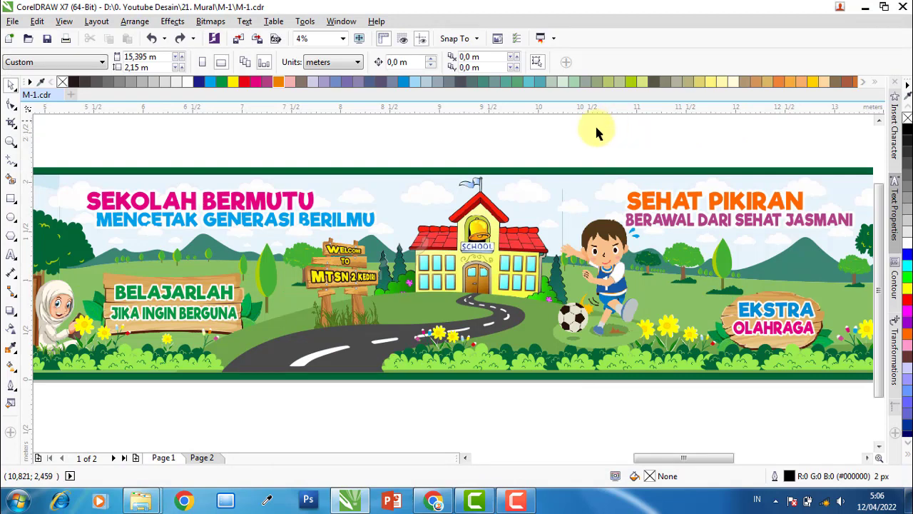
Put the accidentally moved road curve back in place below its lane markings
left_click(333, 348)
left_click(316, 342)
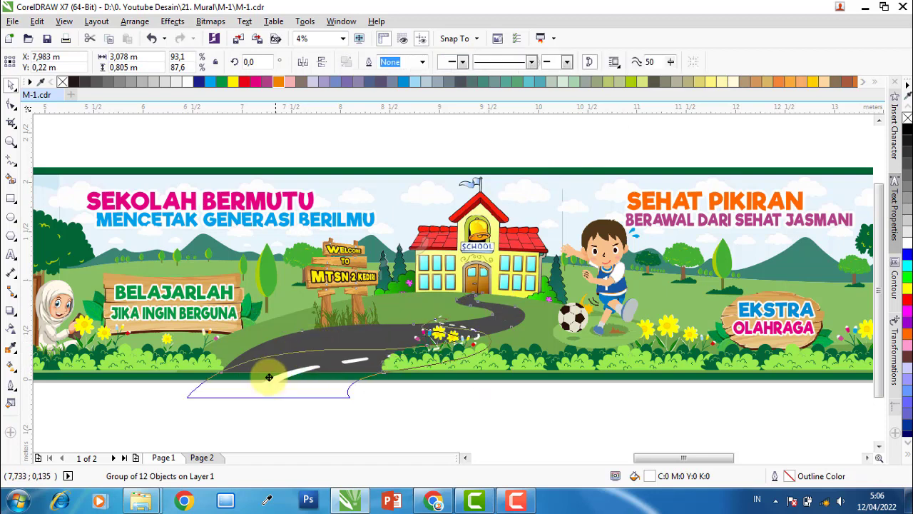
left_click_drag(316, 342, 276, 372)
key("ctrl+z")
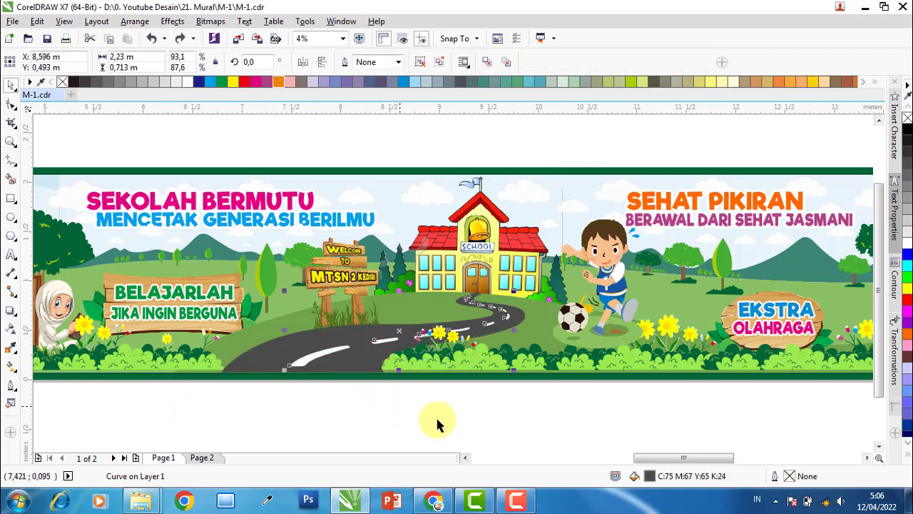
left_click(435, 418)
Restore the wooden signboard picture and zoom in on its MTSN 2 KEDIRI text
left_click(363, 265)
left_click_drag(363, 265, 411, 166)
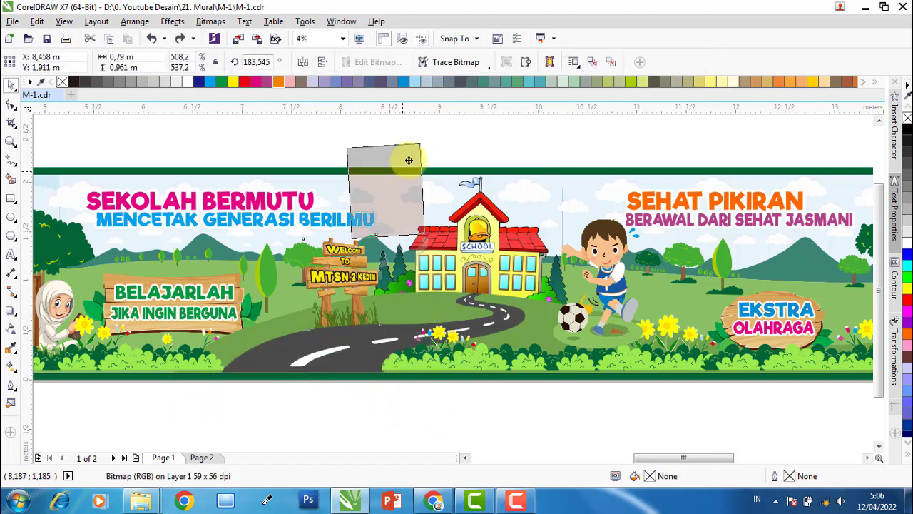
key("ctrl+z")
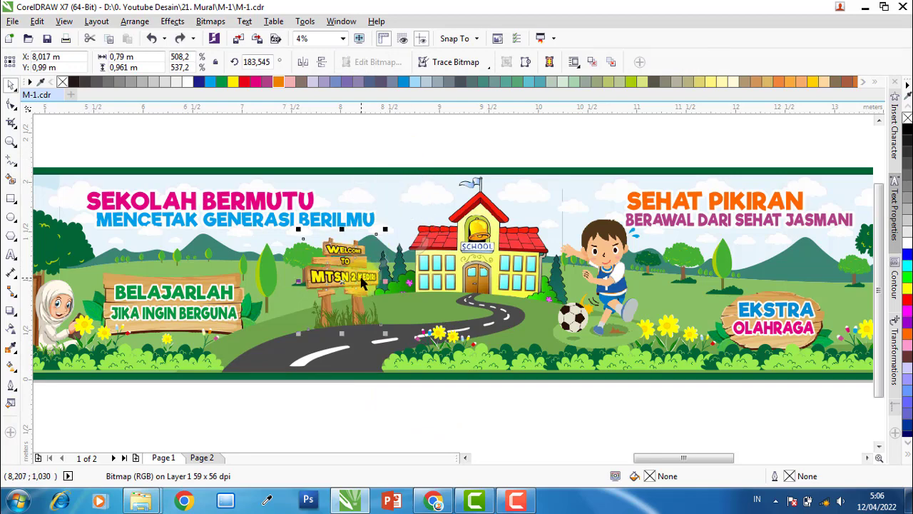
left_click(350, 286)
scroll(348, 286, "up", 1)
scroll(316, 285, "up", 1)
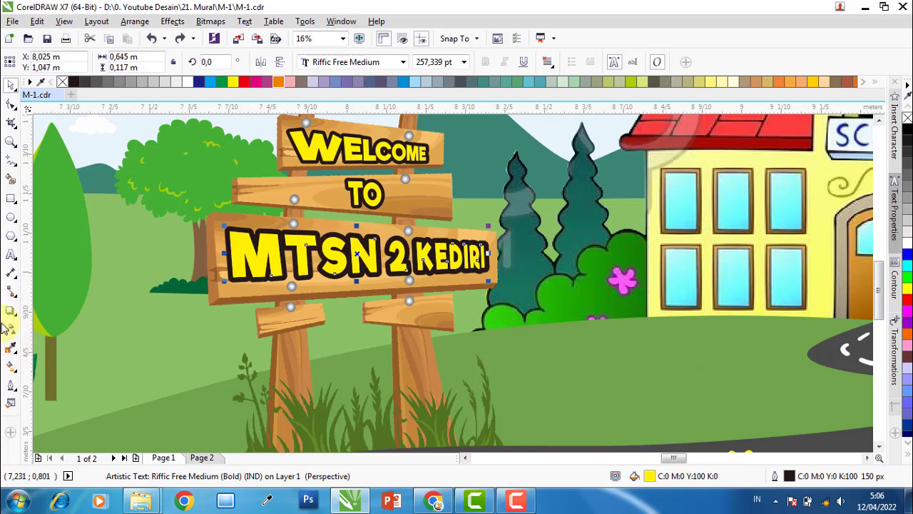
Add a 200 pt Riffic Free Medium 'MTSN 2 KEDIRI' text on the grass, yellow with black outline
left_click(11, 256)
left_click(595, 406)
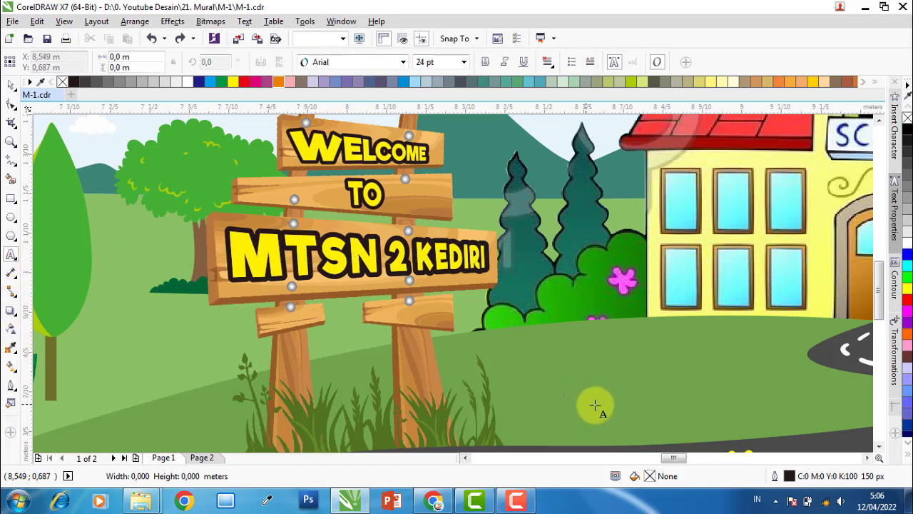
left_click(463, 62)
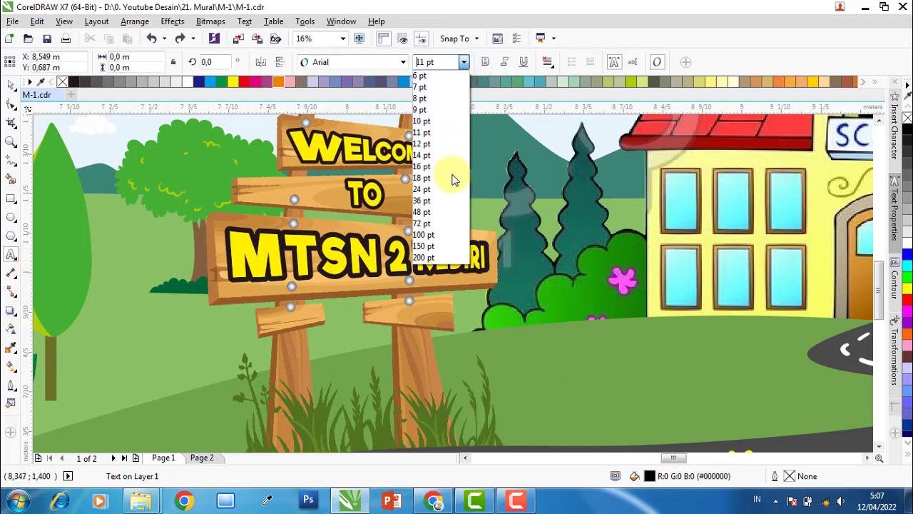
left_click(435, 258)
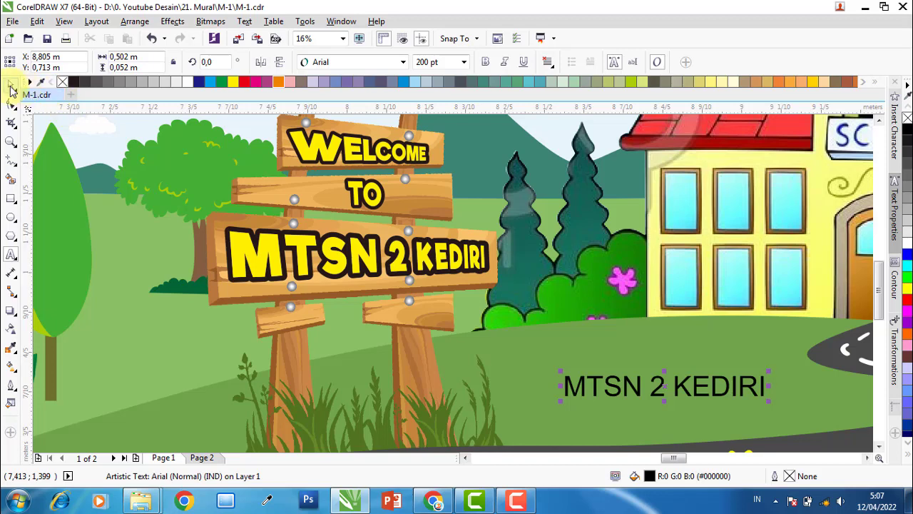
left_click(403, 62)
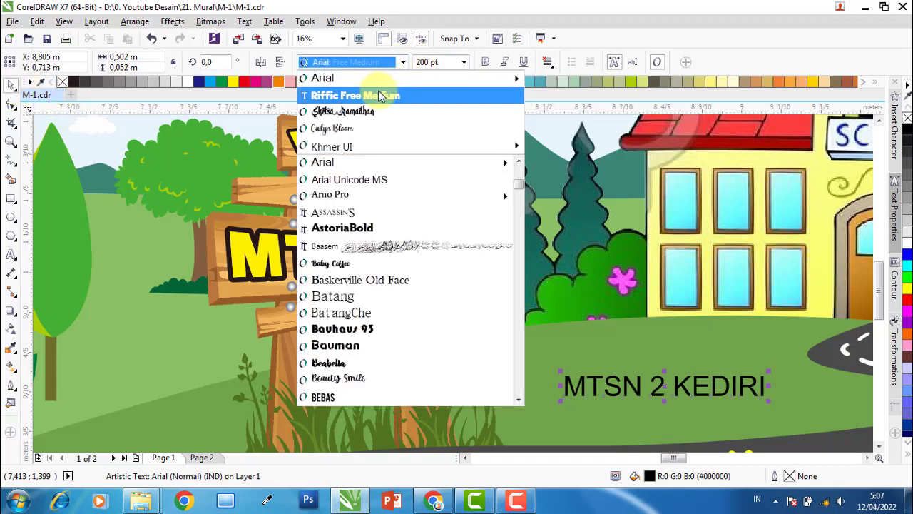
left_click(342, 92)
left_click_drag(652, 368, 628, 333)
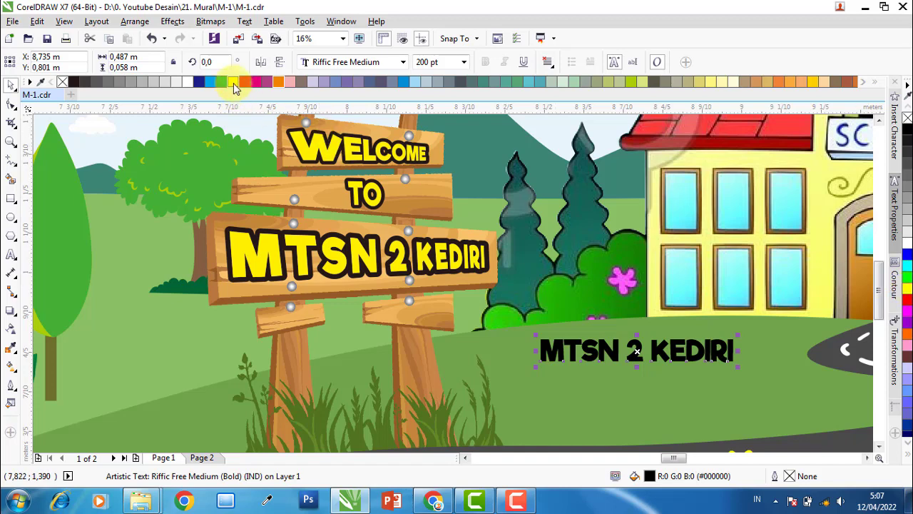
left_click(234, 82)
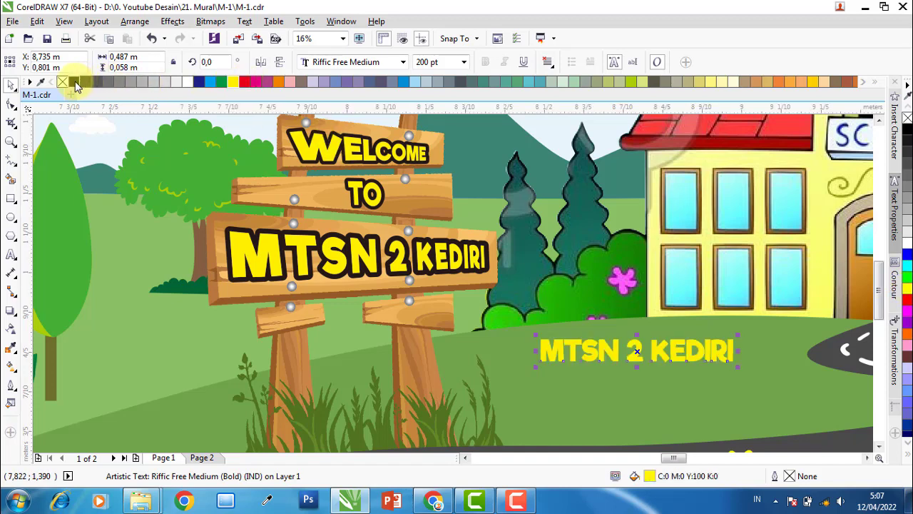
right_click(75, 83)
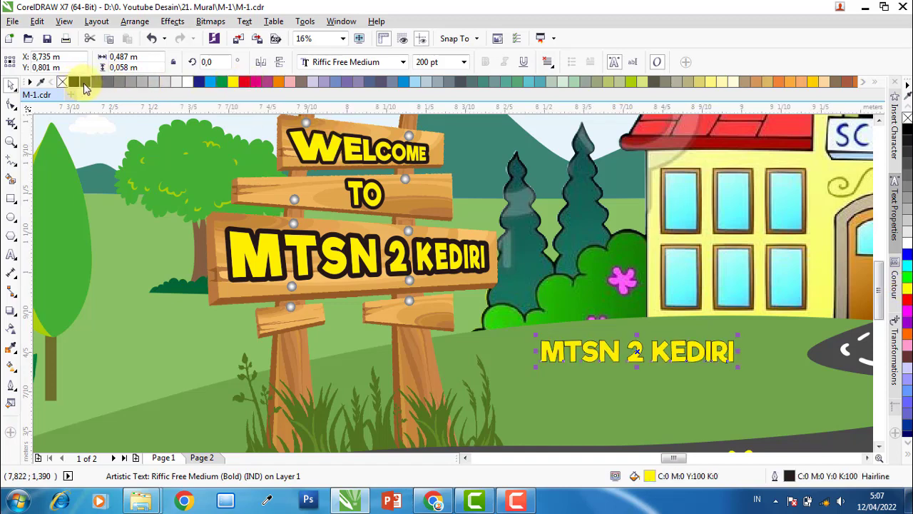
Give the text a 5 px round-cornered, round-capped outline behind fill, then enlarge it
double_click(789, 475)
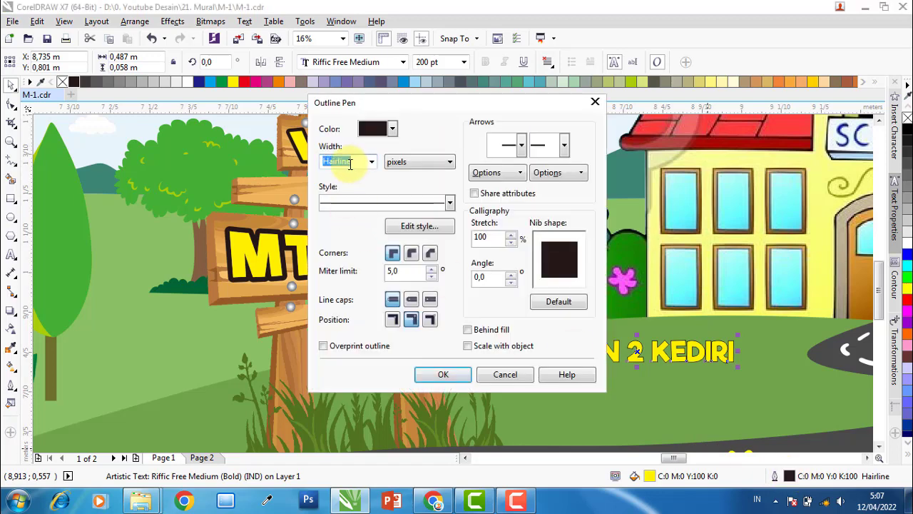
type("5")
left_click(411, 300)
left_click(411, 252)
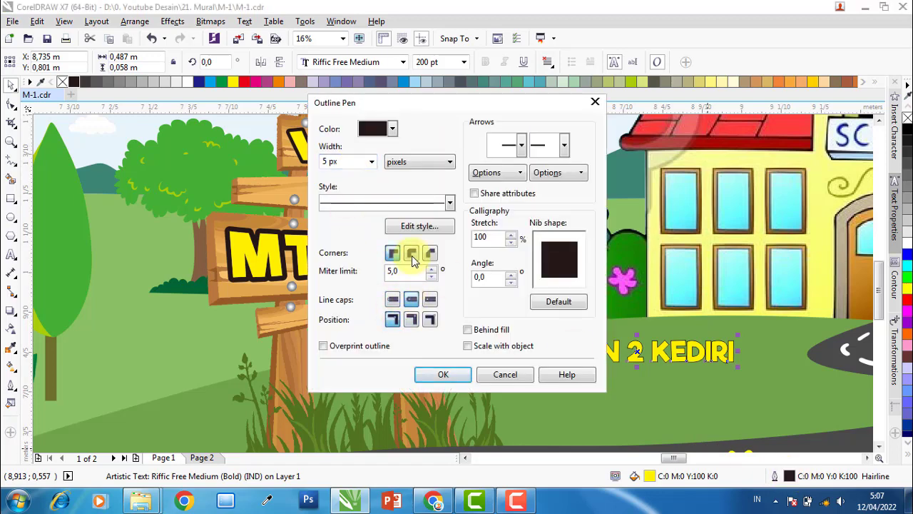
left_click(468, 329)
left_click(437, 374)
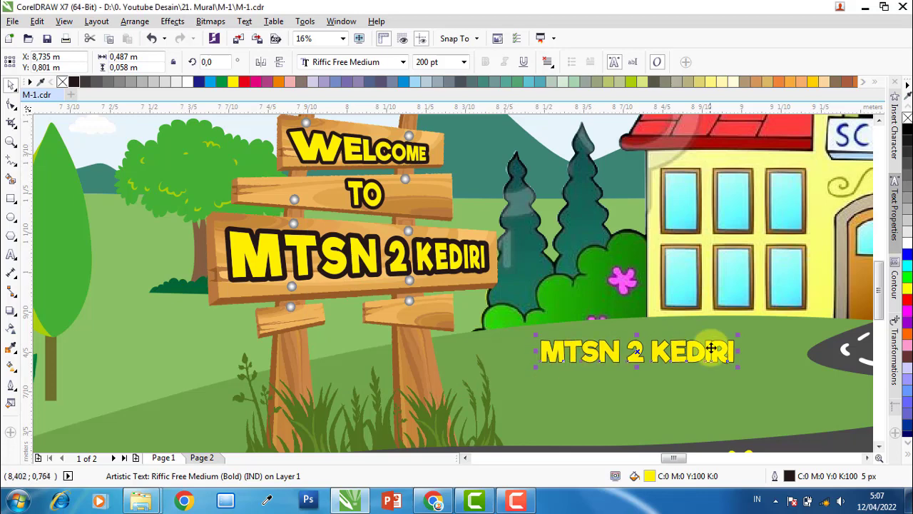
left_click_drag(739, 335, 817, 312)
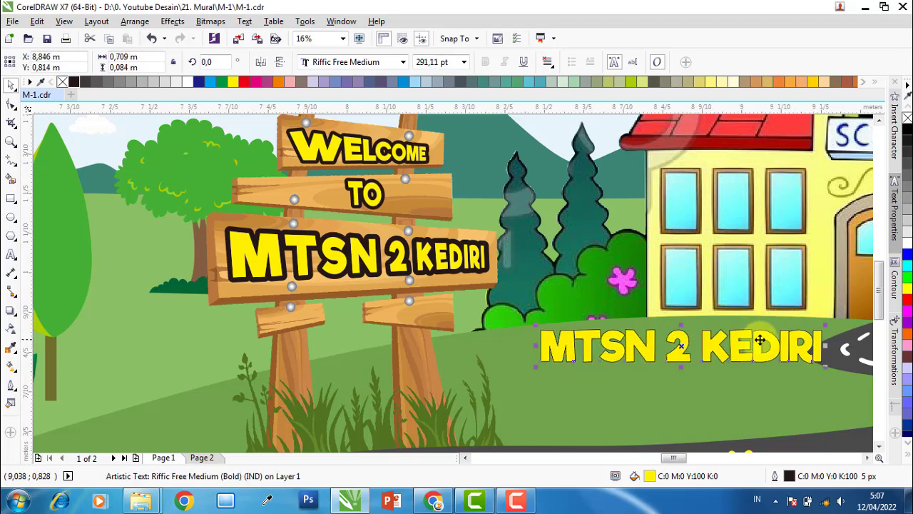
left_click_drag(749, 347, 706, 351)
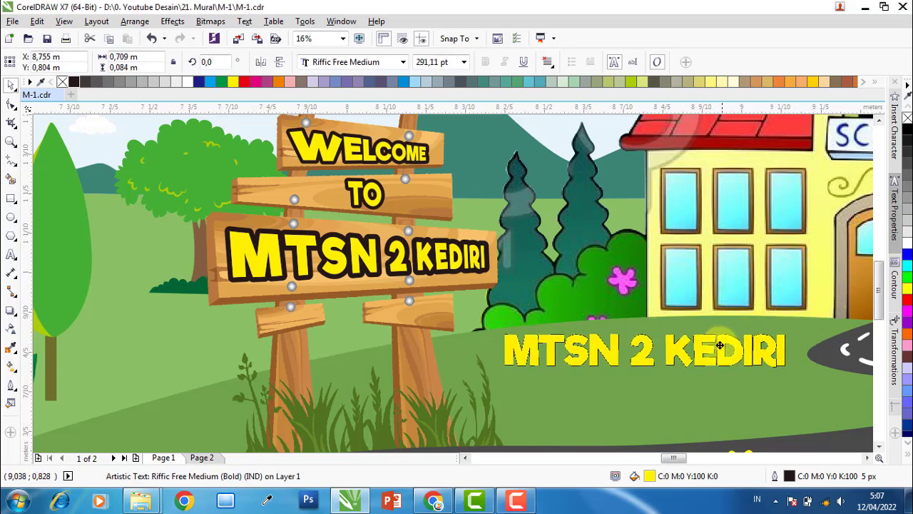
Thicken the text outline through 30 and 100 px to 150 px and reposition it
double_click(790, 476)
type("3")
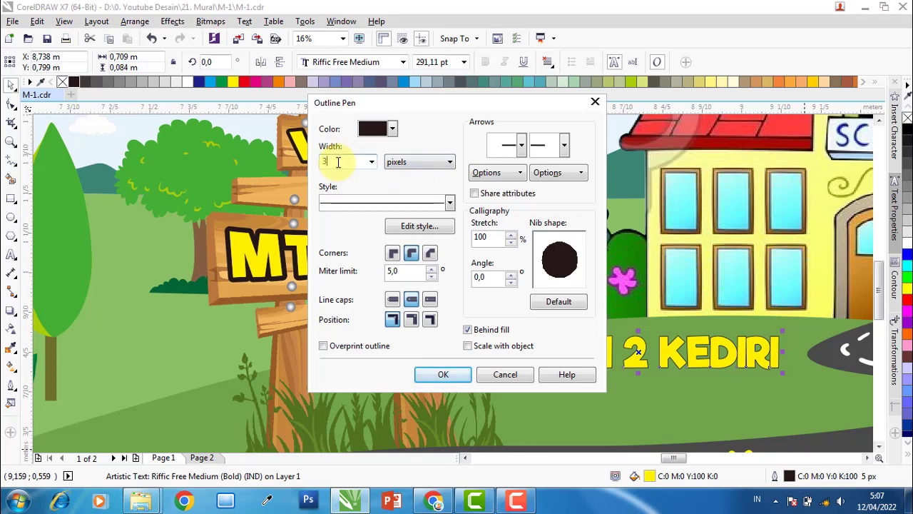
type("0")
key("Return")
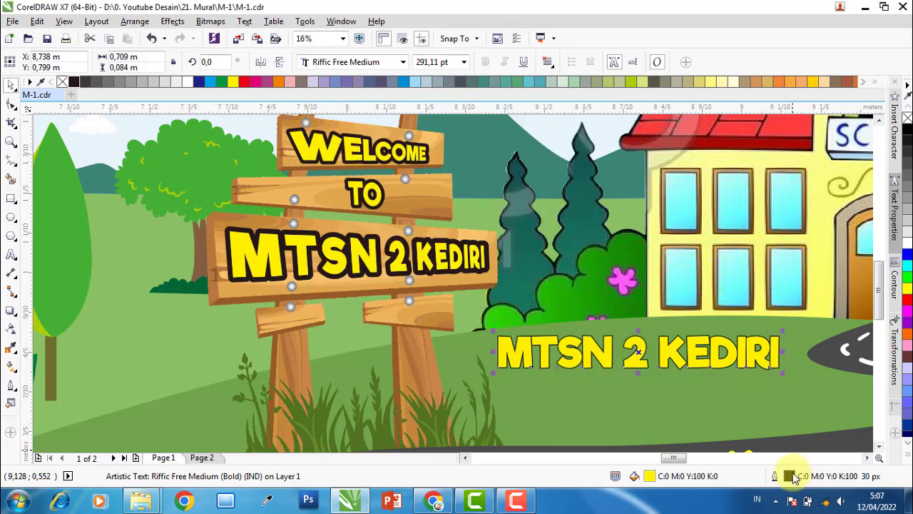
double_click(790, 477)
type("100")
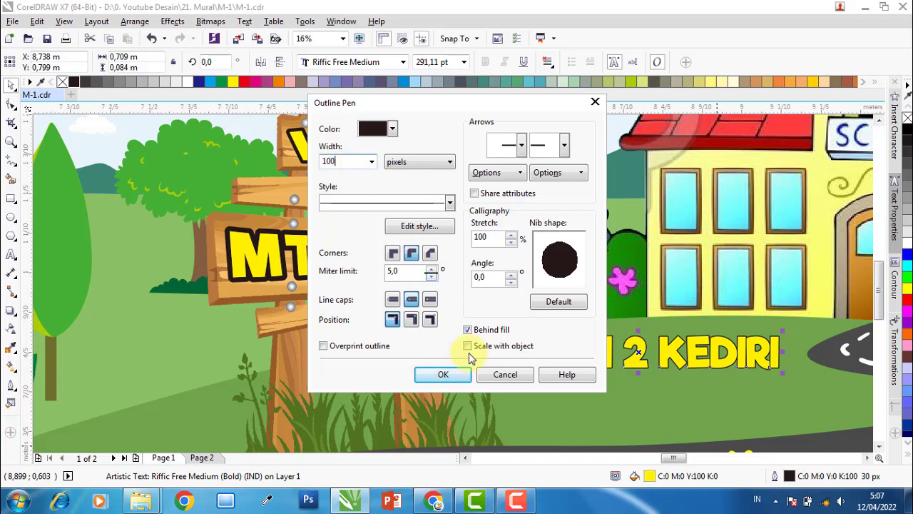
left_click(455, 375)
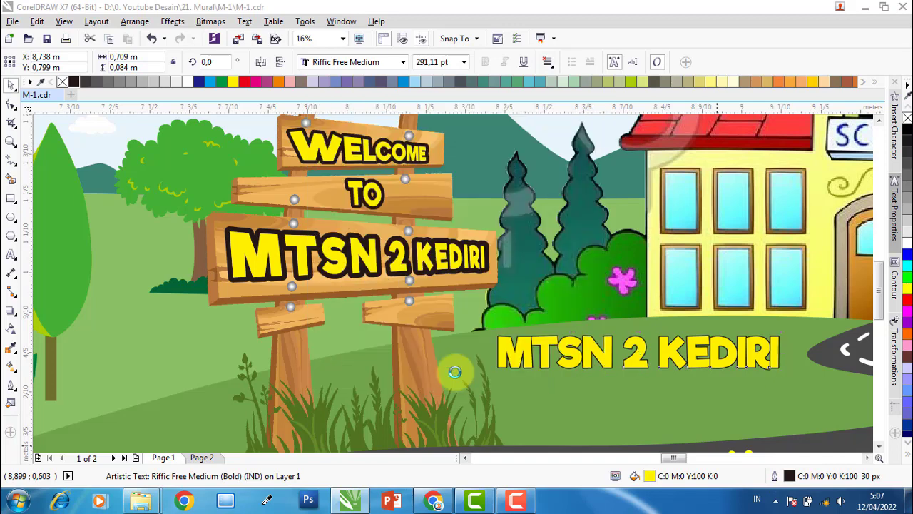
double_click(790, 478)
triple_click(335, 157)
type("15")
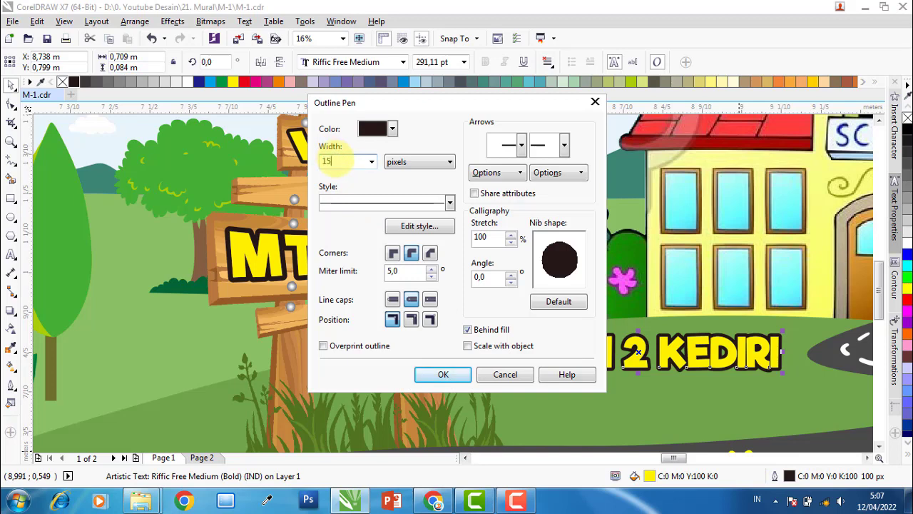
type("0")
key("Return")
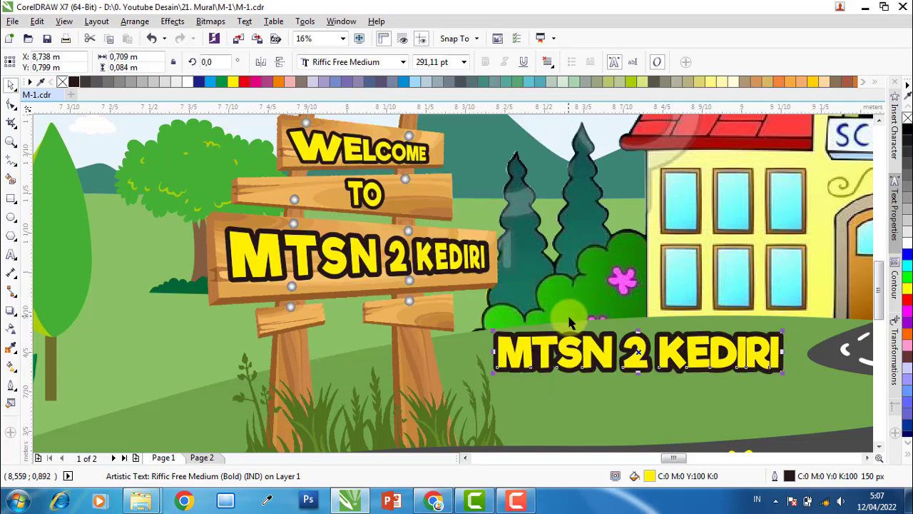
left_click_drag(663, 354, 677, 361)
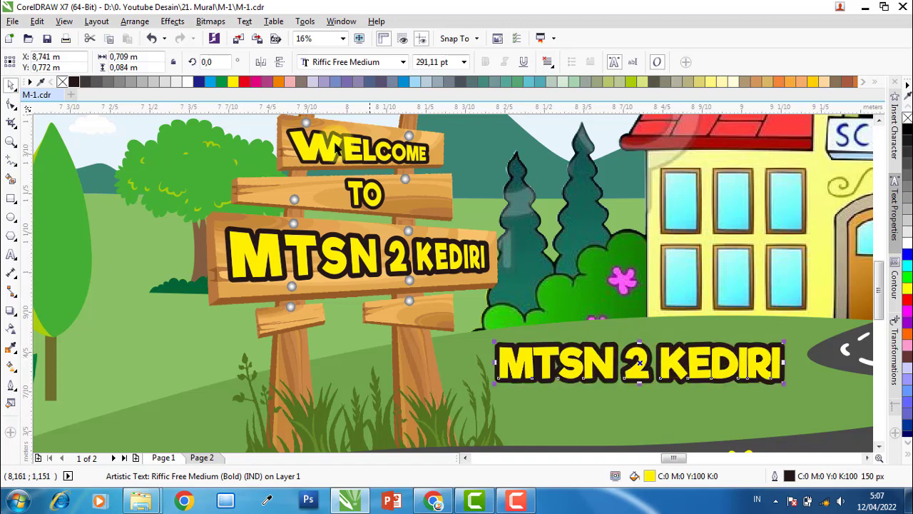
left_click(172, 21)
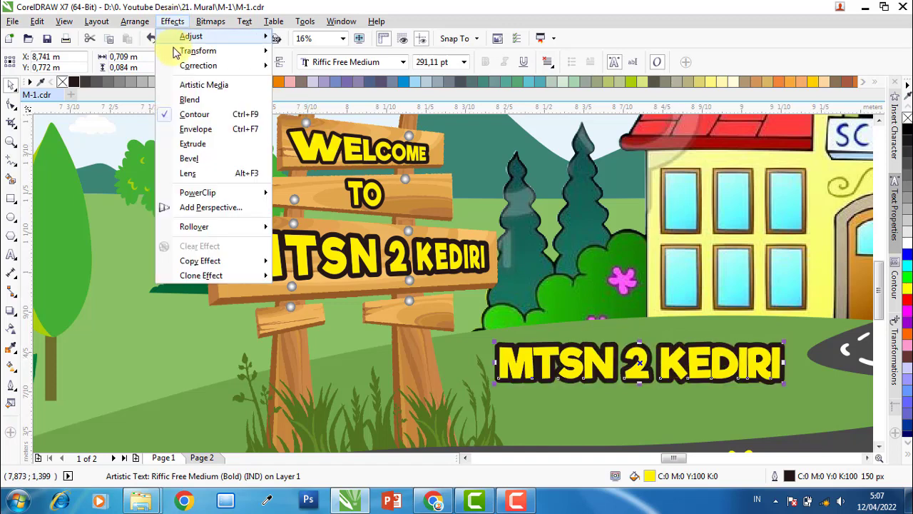
Add a perspective effect to the grass text, pulling its lower-left and top-left corners
left_click(207, 207)
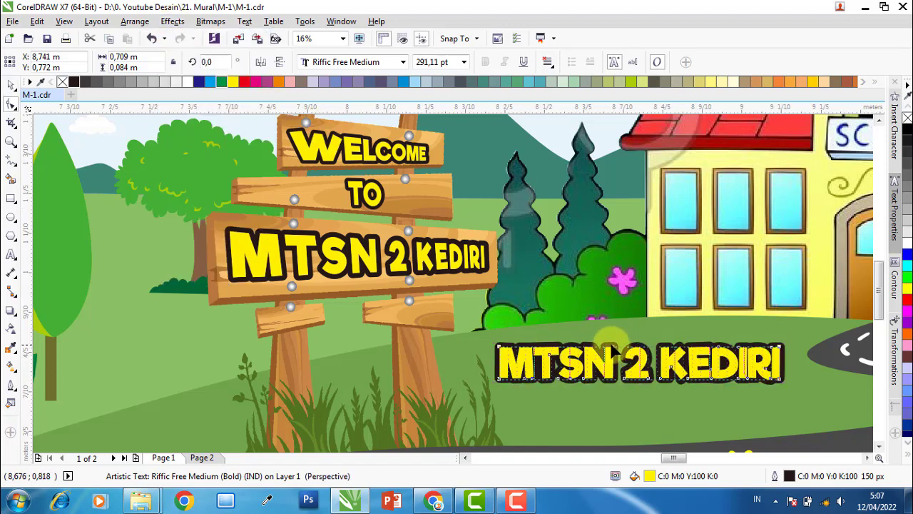
left_click_drag(500, 379, 501, 390)
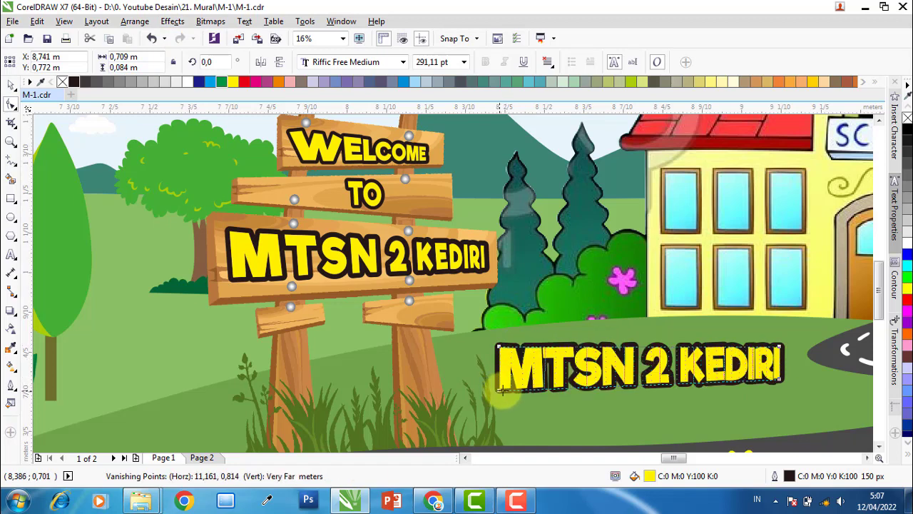
mouse_move(778, 347)
left_mouse_down()
mouse_move(737, 340)
mouse_move(774, 373)
mouse_move(731, 364)
mouse_move(727, 326)
left_mouse_up()
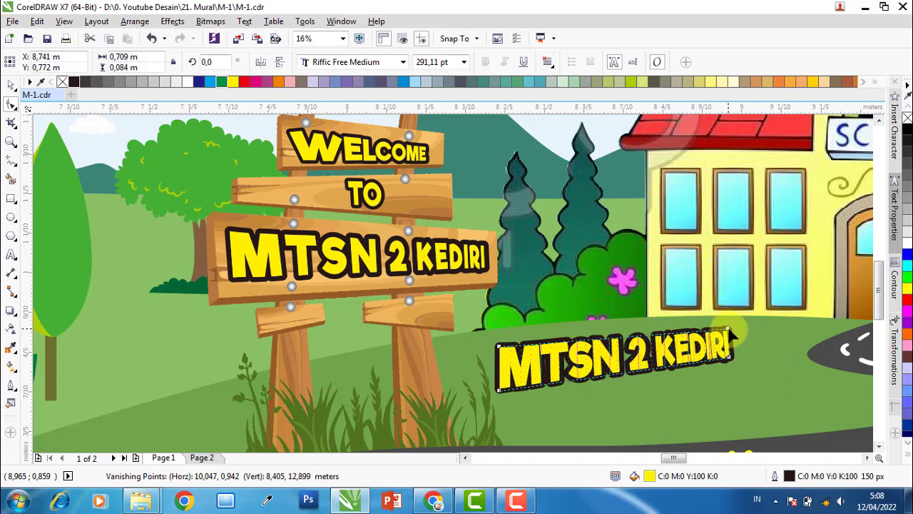
scroll(736, 343, "up", 2)
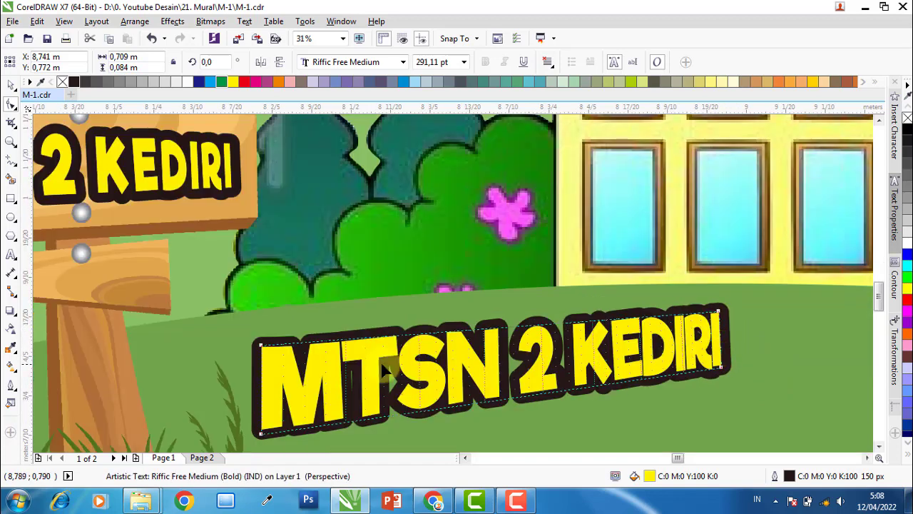
left_click_drag(261, 347, 259, 333)
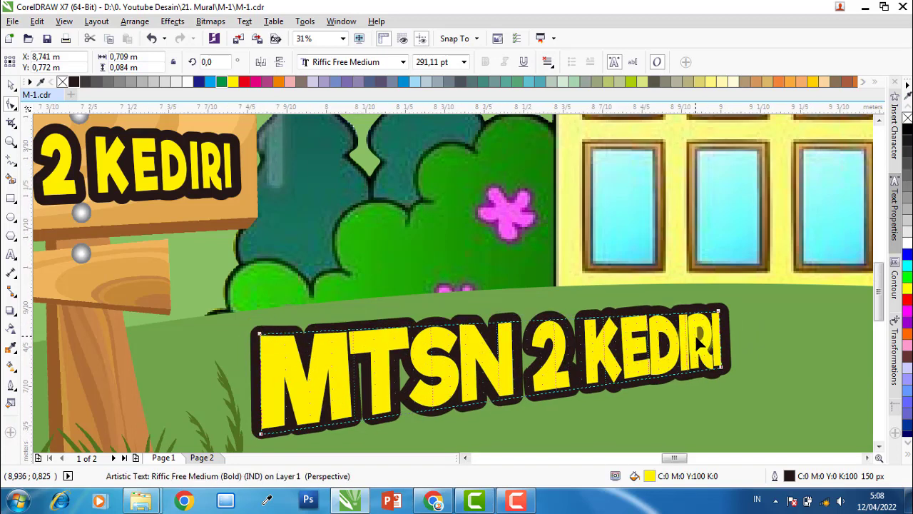
scroll(695, 334, "down", 2)
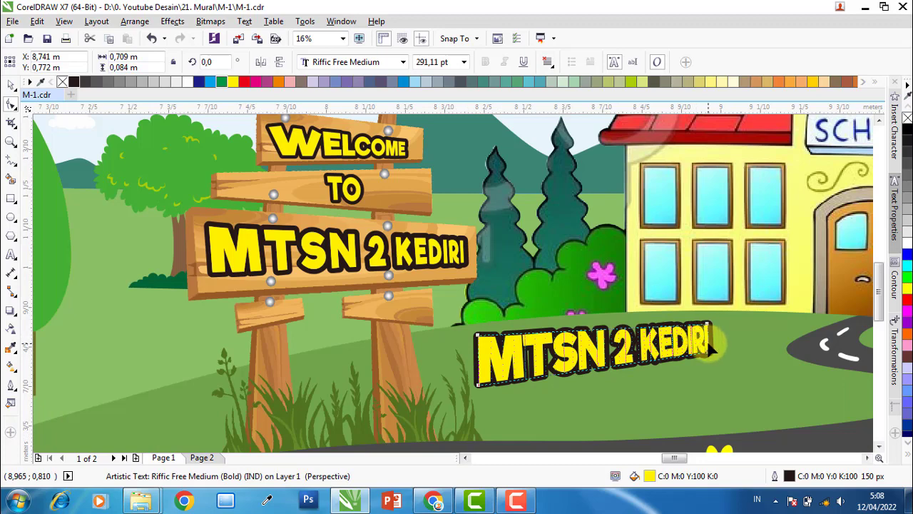
scroll(710, 350, "up", 2)
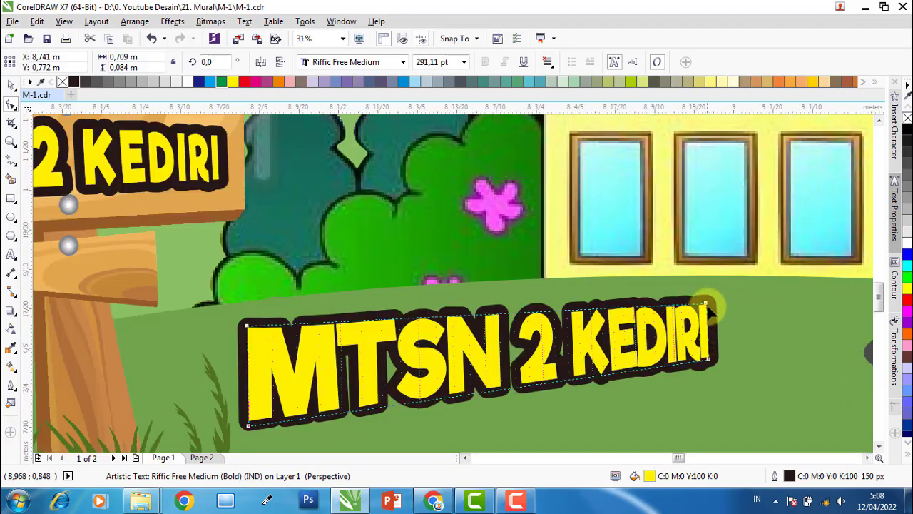
Make the text's right end slightly narrower and lower, undoing one attempt
left_click_drag(704, 303, 709, 313)
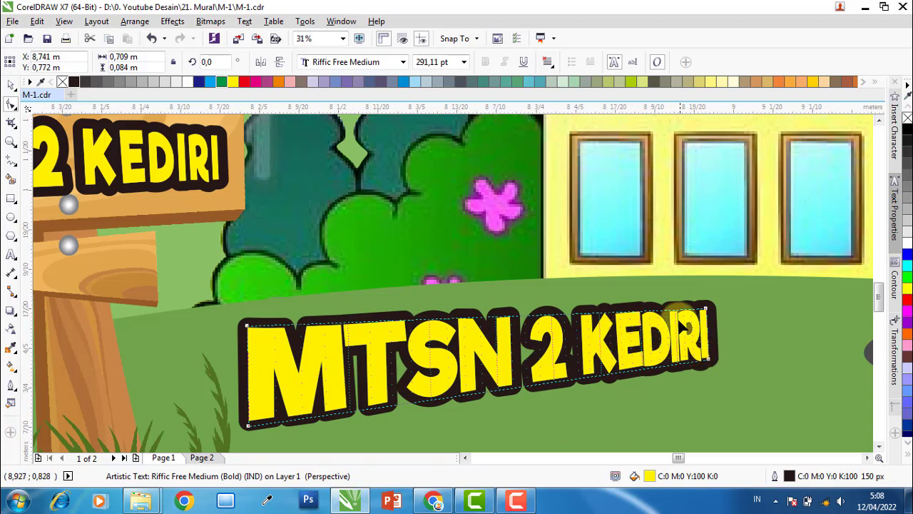
key("ctrl+z")
left_click_drag(707, 360, 703, 360)
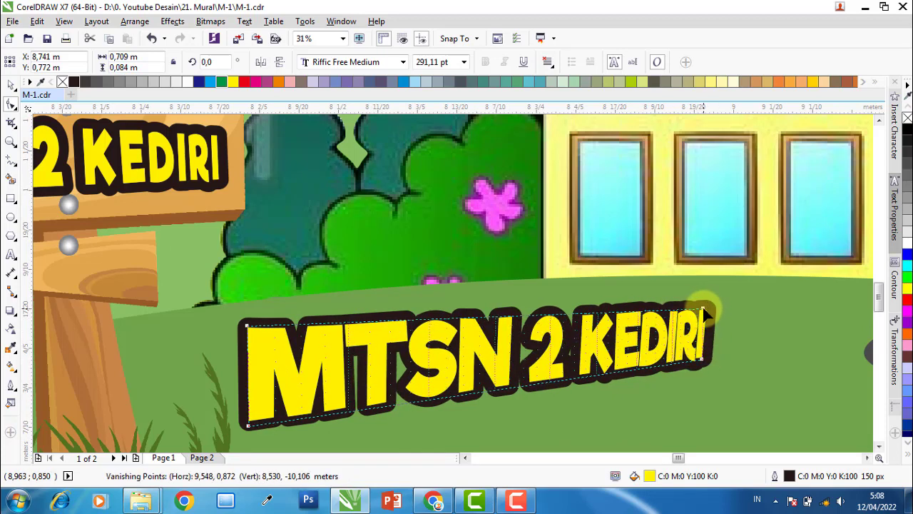
left_click_drag(705, 306, 702, 309)
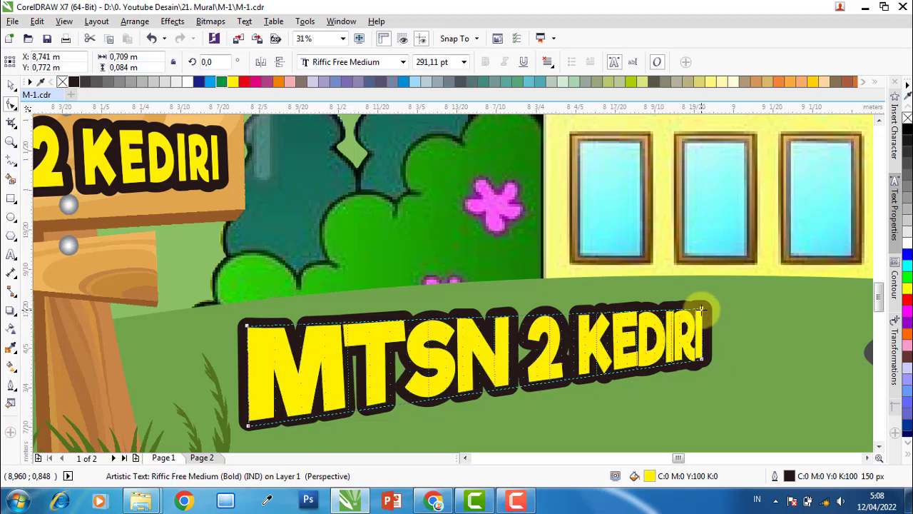
scroll(671, 306, "down", 2)
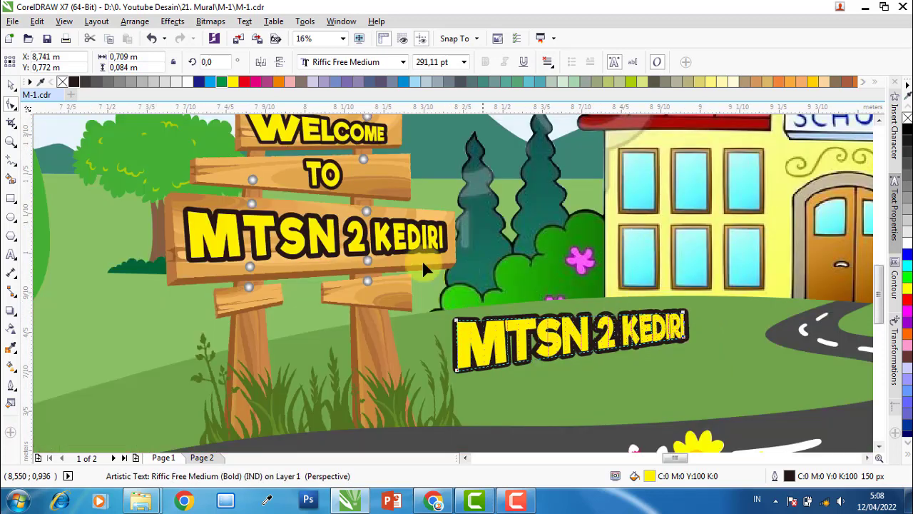
Return to the Pick tool and open the grass-side MTSN 2 KEDIRI text in Edit Text
left_click(12, 85)
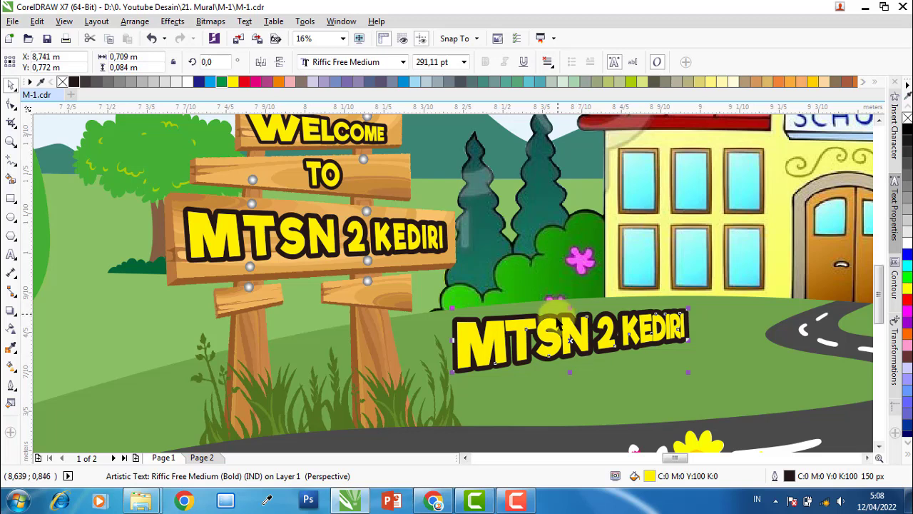
left_click(12, 255)
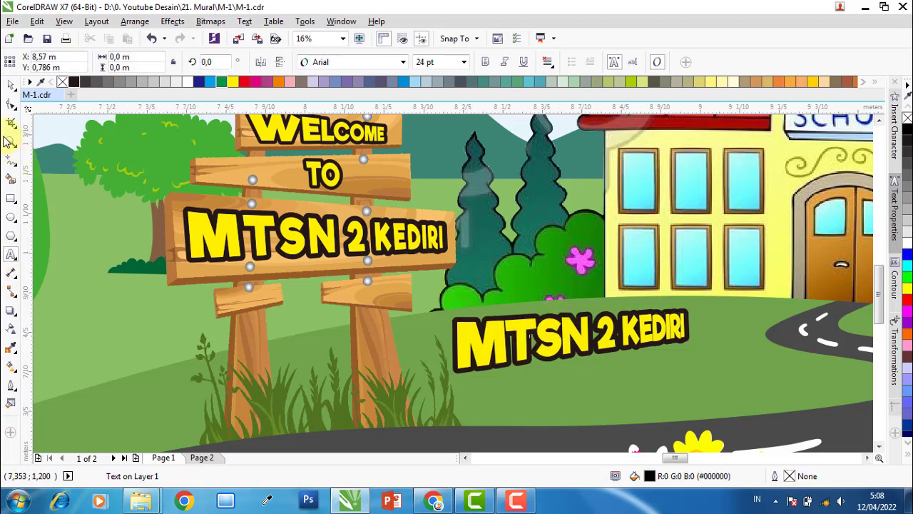
left_click(12, 87)
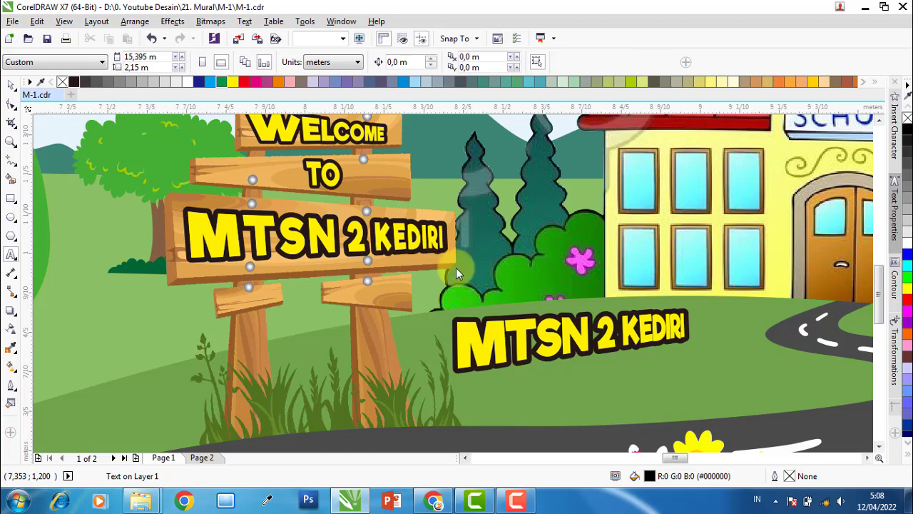
left_click(529, 356)
key("F10")
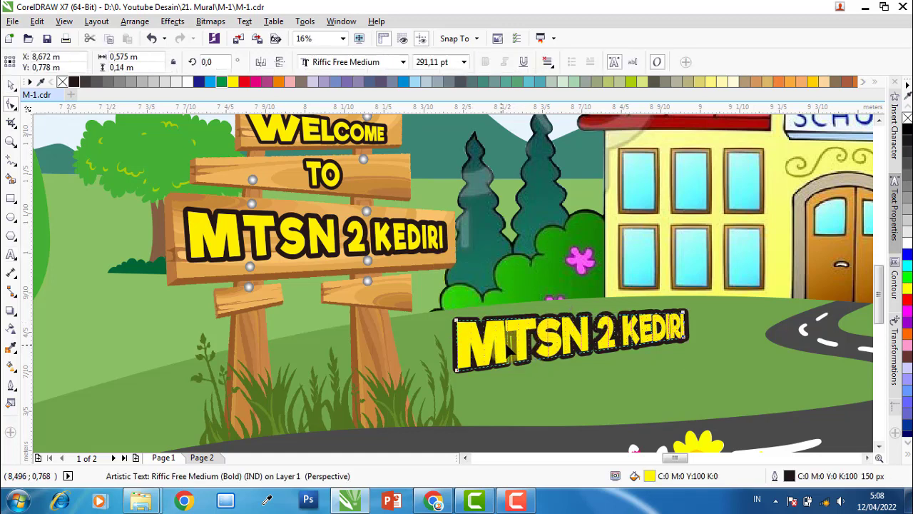
key("space")
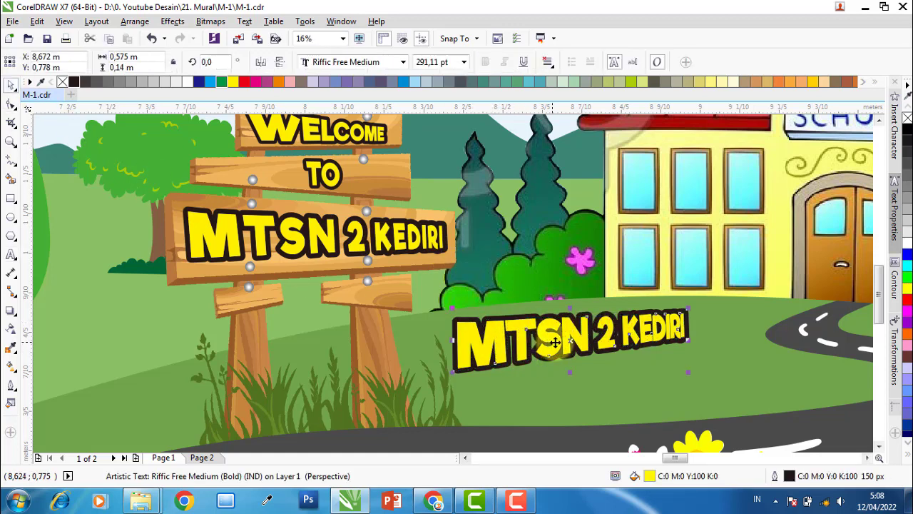
left_click(12, 253)
left_click(519, 355)
Replace the grass text MTSN 2 KEDIRI with SMAN 5 TUBAN using Edit Text
key("ctrl+shift+t")
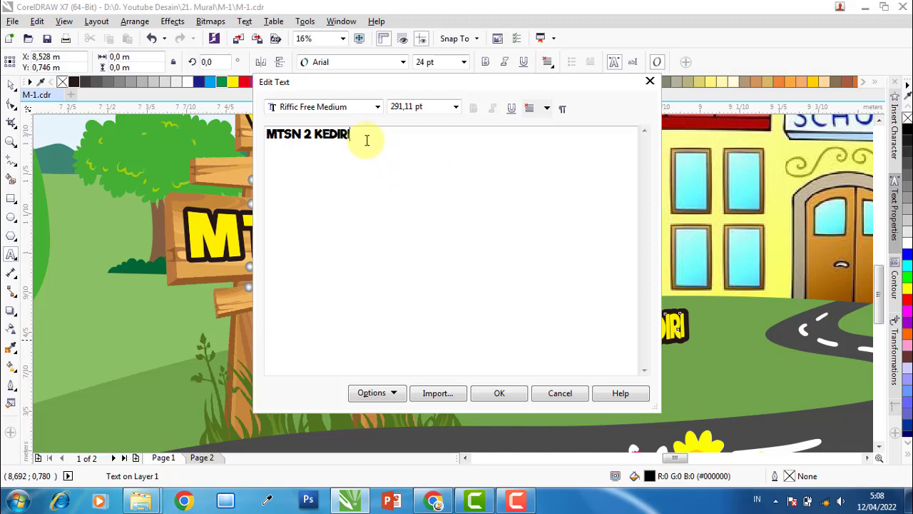
left_click_drag(351, 135, 261, 139)
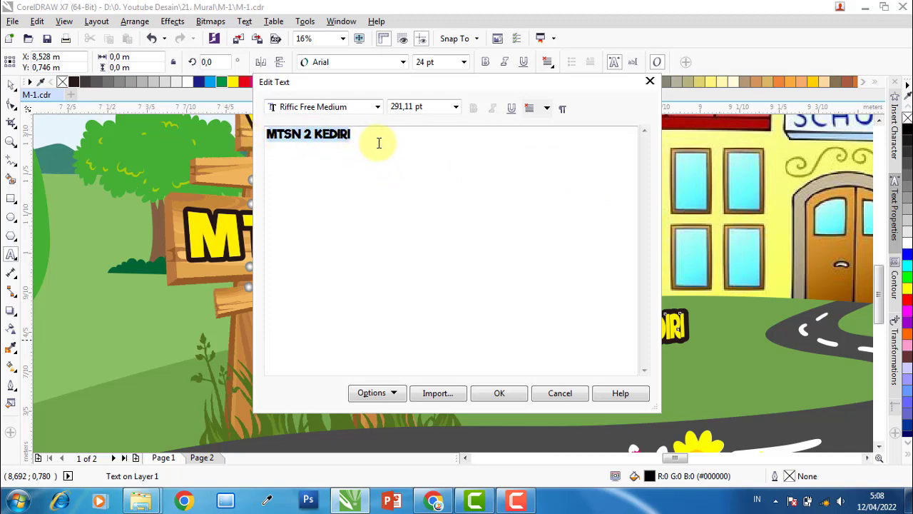
left_click(650, 81)
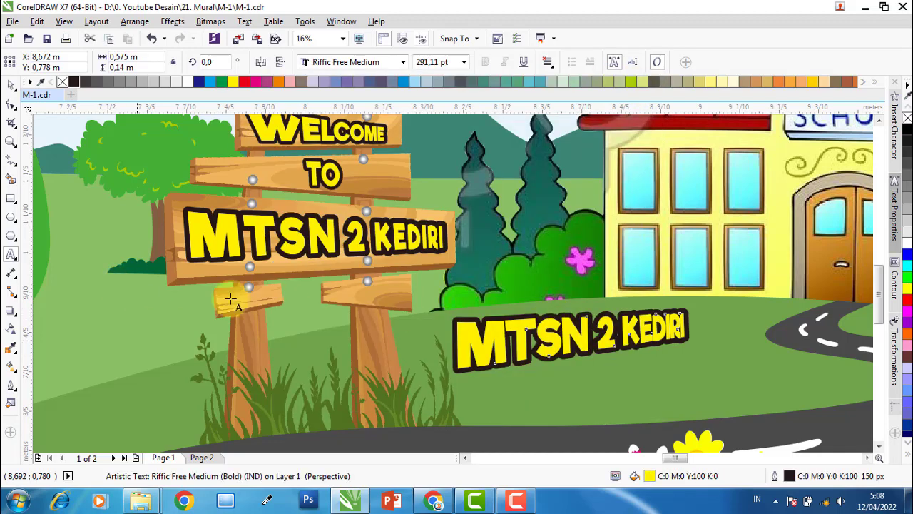
key("ctrl+shift+t")
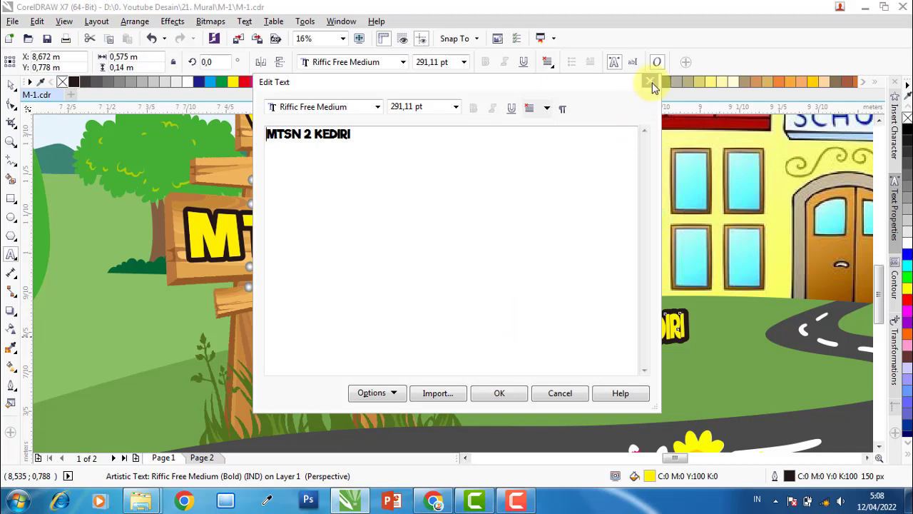
left_click(650, 82)
key("ctrl+shift+t")
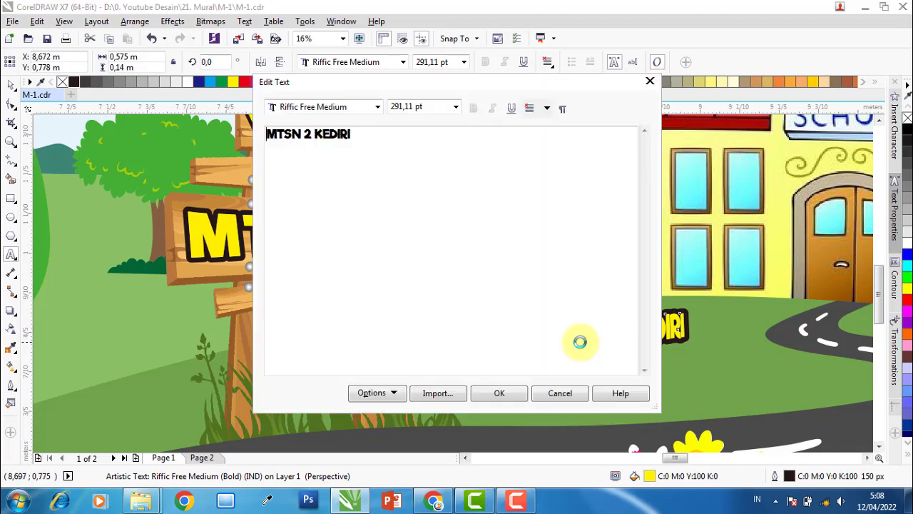
left_click_drag(373, 143, 244, 141)
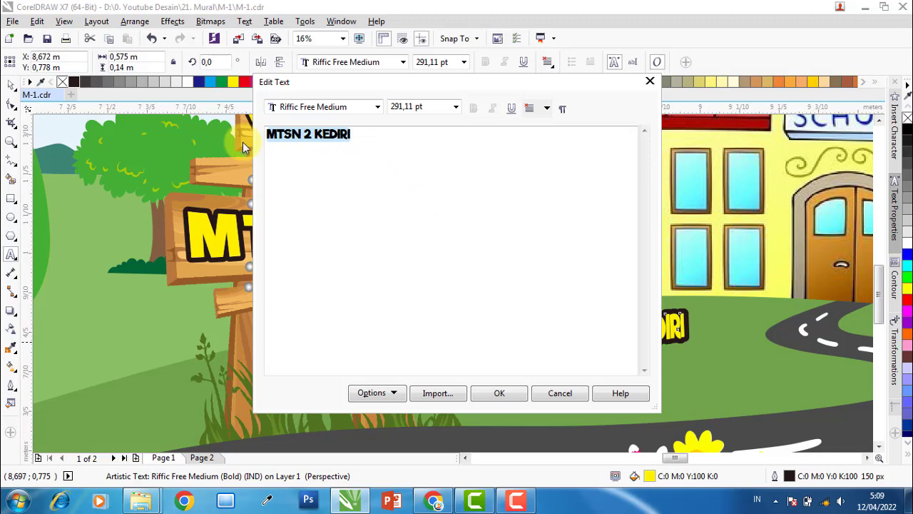
type("smp")
key("BackSpace")
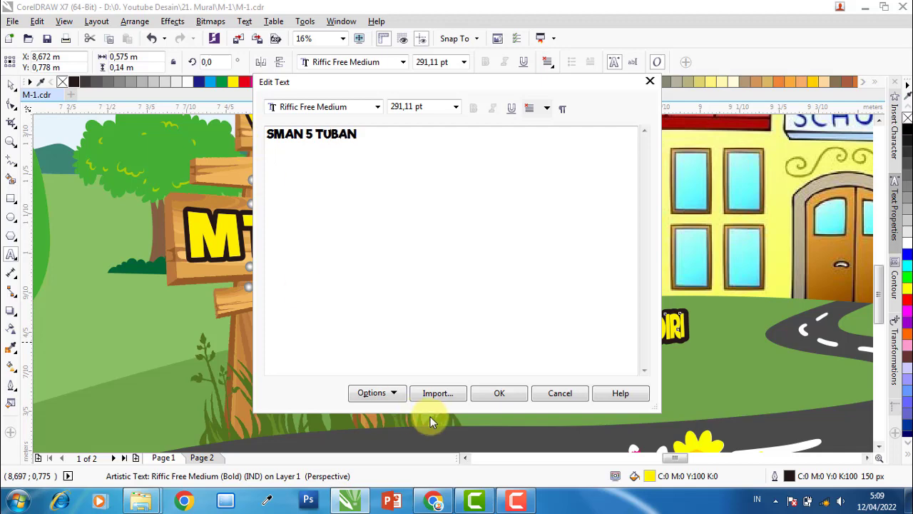
left_click(499, 393)
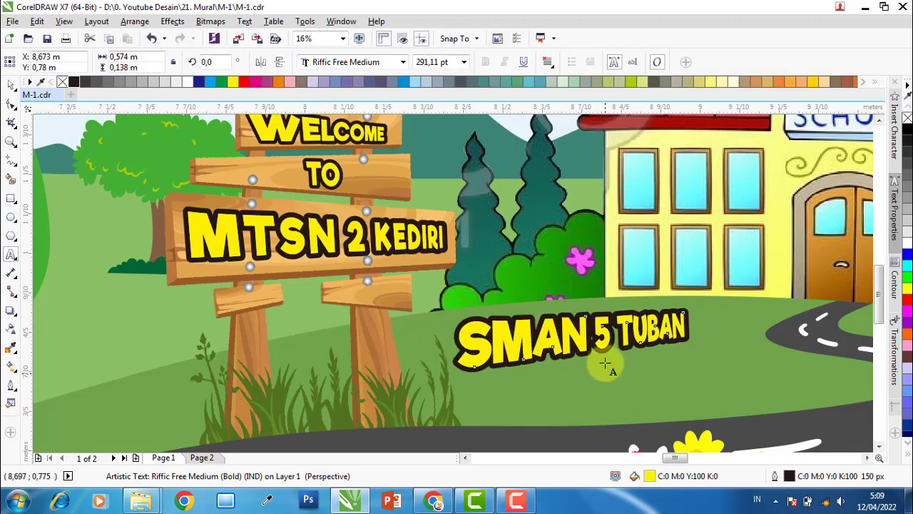
Move the SMAN 5 TUBAN text onto the signpost under the MTSN 2 KEDIRI board, then delete it
left_click(10, 87)
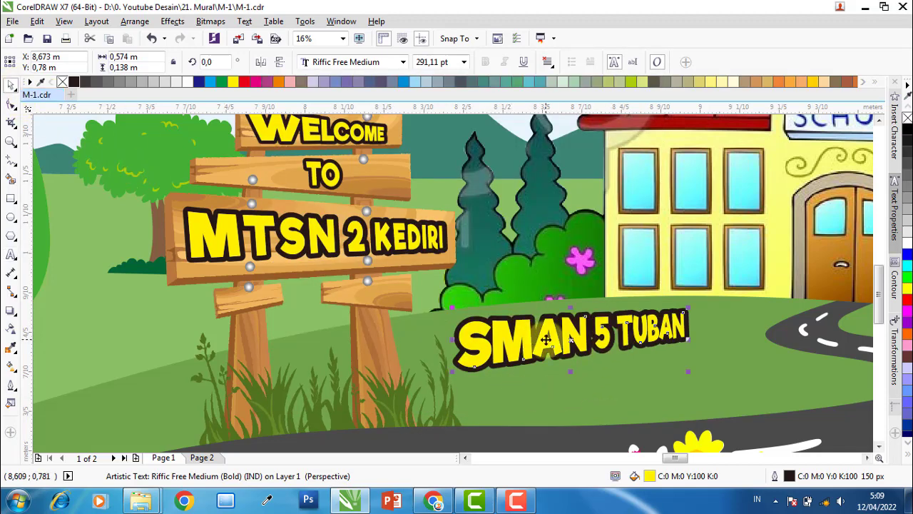
left_click_drag(549, 340, 317, 330)
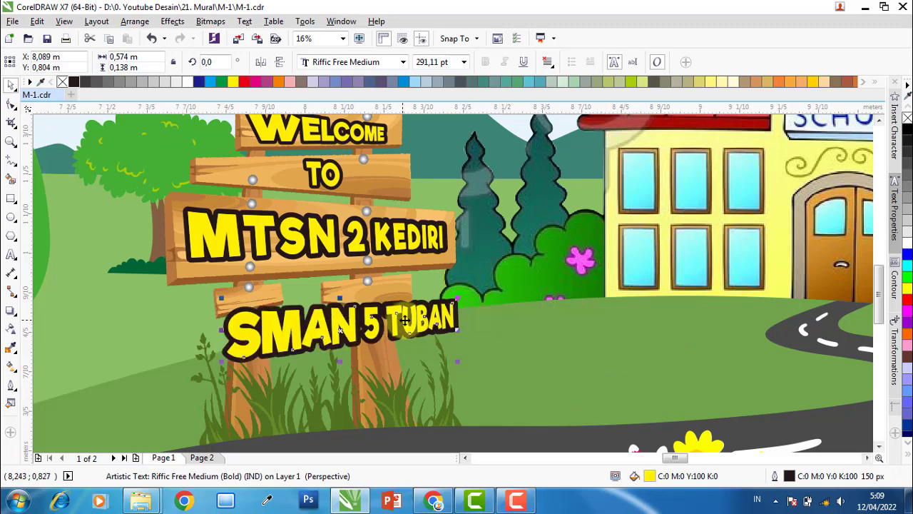
scroll(425, 308, "down", 2)
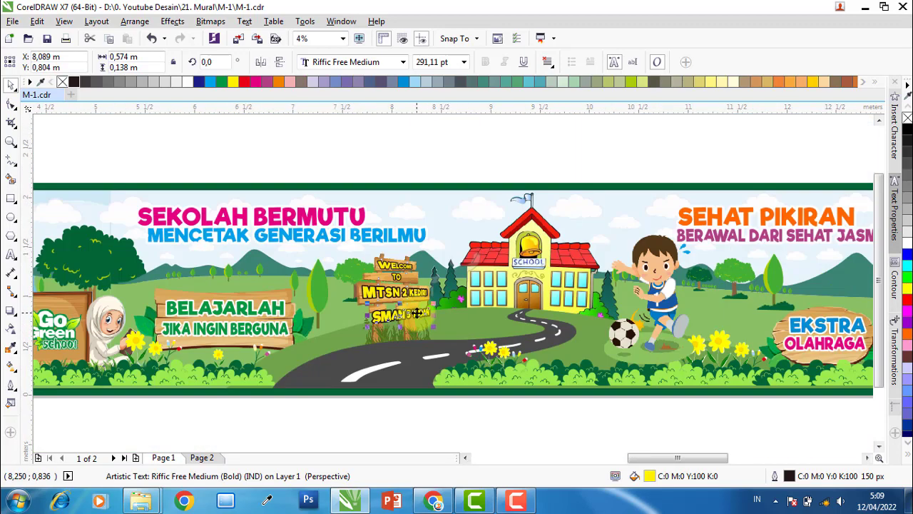
key("Delete")
Lift the school building image above the banner, then undo the move
scroll(481, 295, "down", 1)
left_click(515, 277)
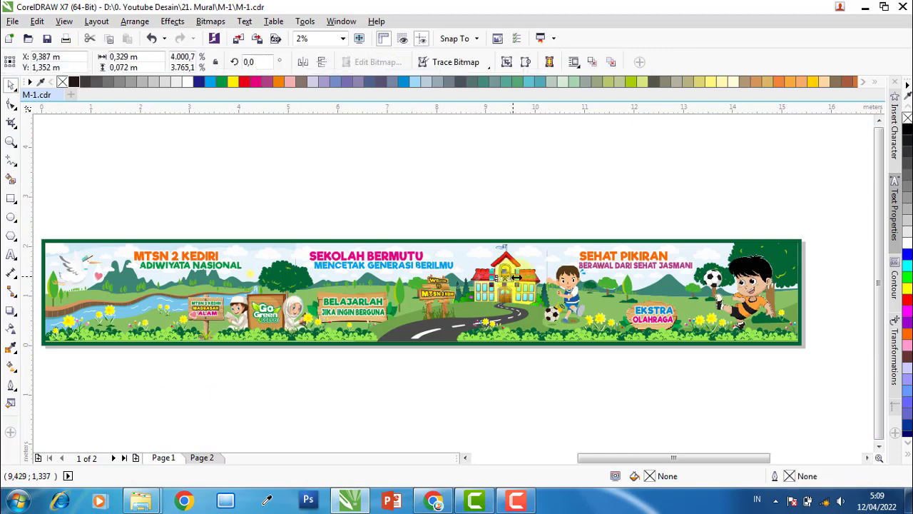
left_click(524, 293)
scroll(522, 298, "up", 1)
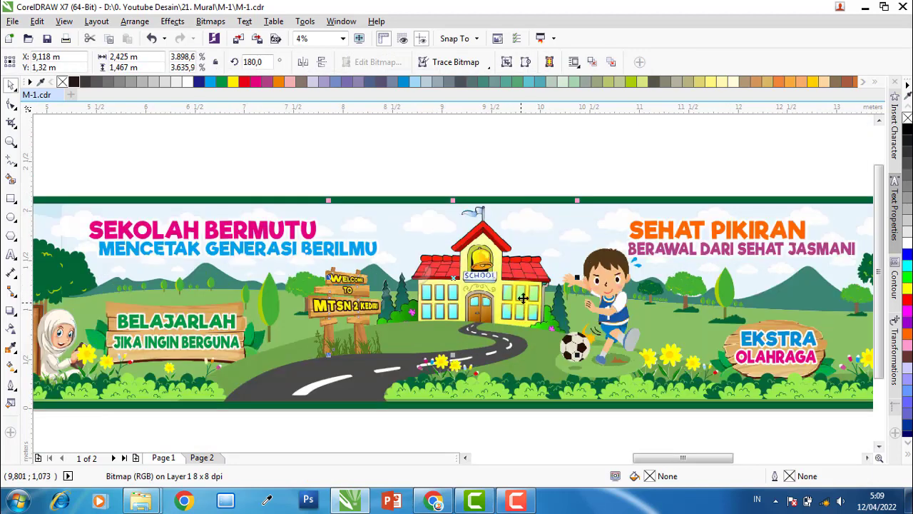
left_click_drag(523, 298, 525, 164)
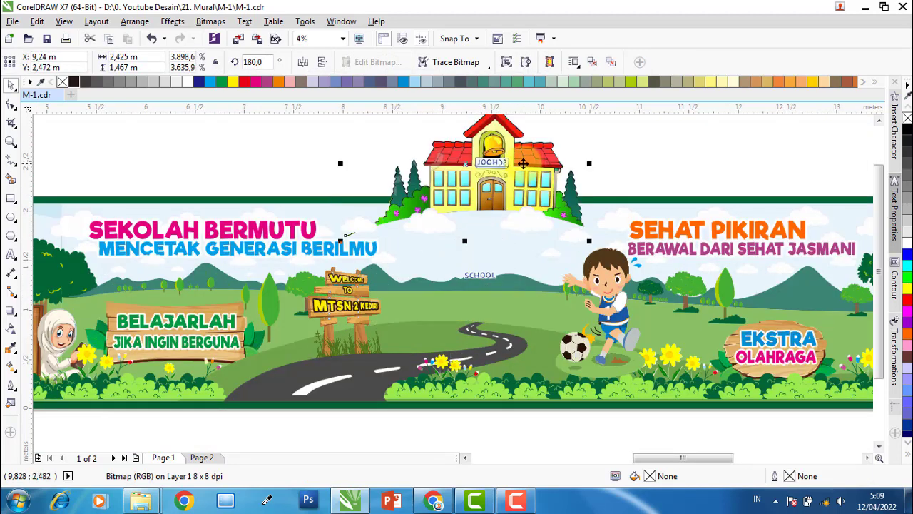
scroll(517, 137, "up", 2)
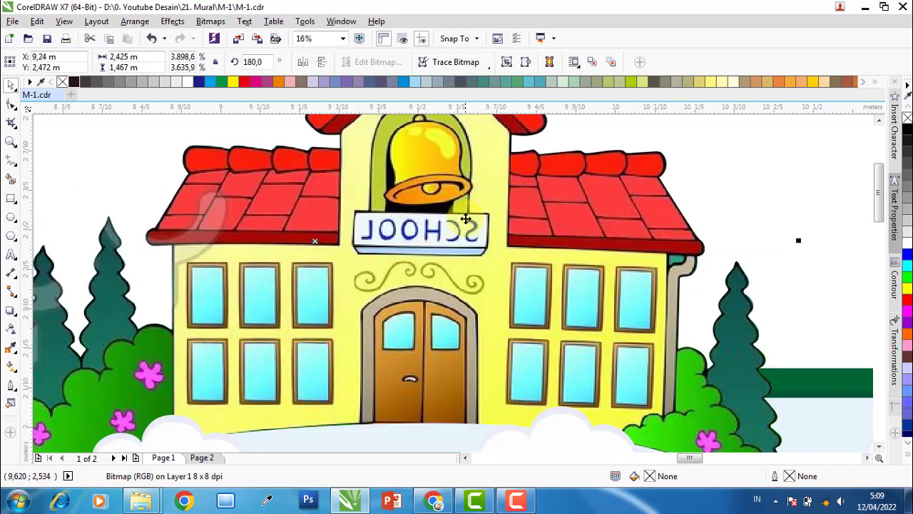
scroll(464, 220, "down", 1)
key("ctrl+z")
scroll(469, 285, "down", 1)
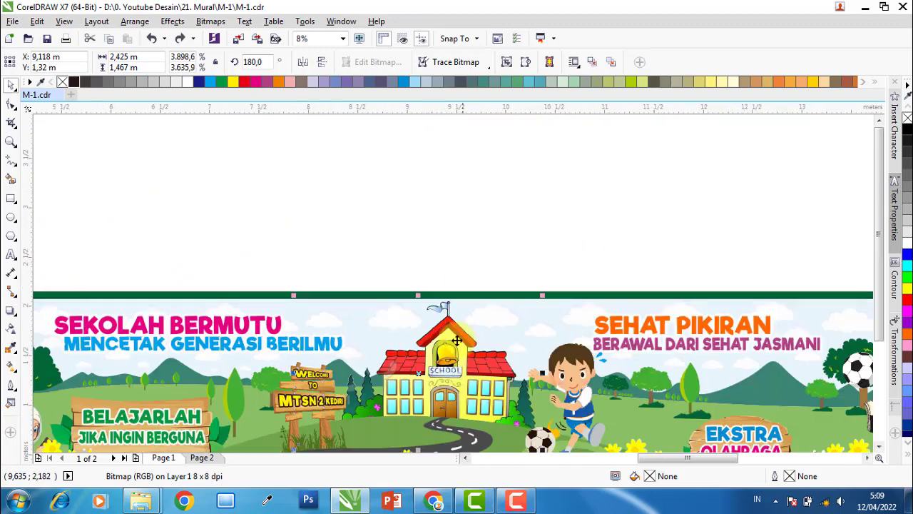
scroll(450, 356, "up", 2)
Try resizing the SCHOOL sign image, then cancel the resize
left_click(449, 356)
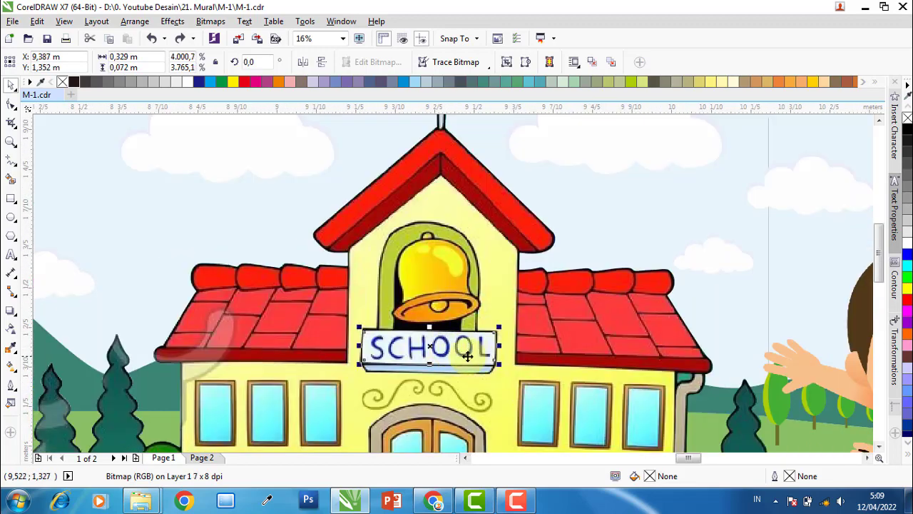
left_click_drag(462, 352, 443, 312)
key("Escape")
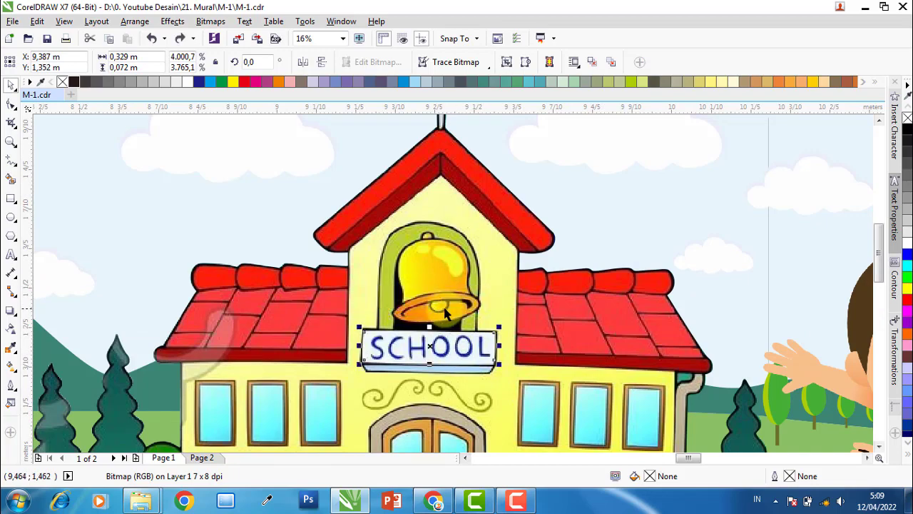
Select the green hill shape in the banner
scroll(432, 307, "down", 1)
scroll(423, 281, "down", 1)
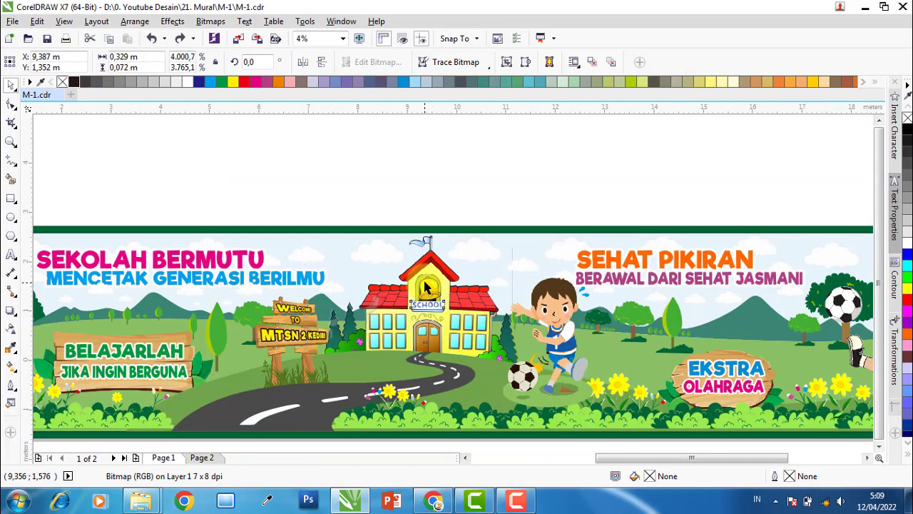
scroll(428, 288, "down", 1)
left_click(546, 243)
left_click(585, 301)
Raise the green hill shape above the banner, then undo it and clear the selection
left_click_drag(585, 301, 577, 242)
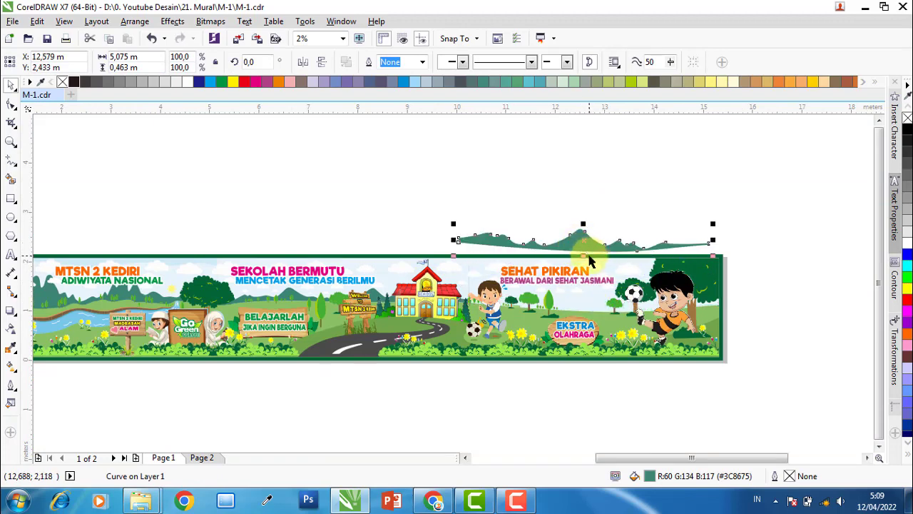
scroll(585, 254, "up", 1)
key("ctrl+z")
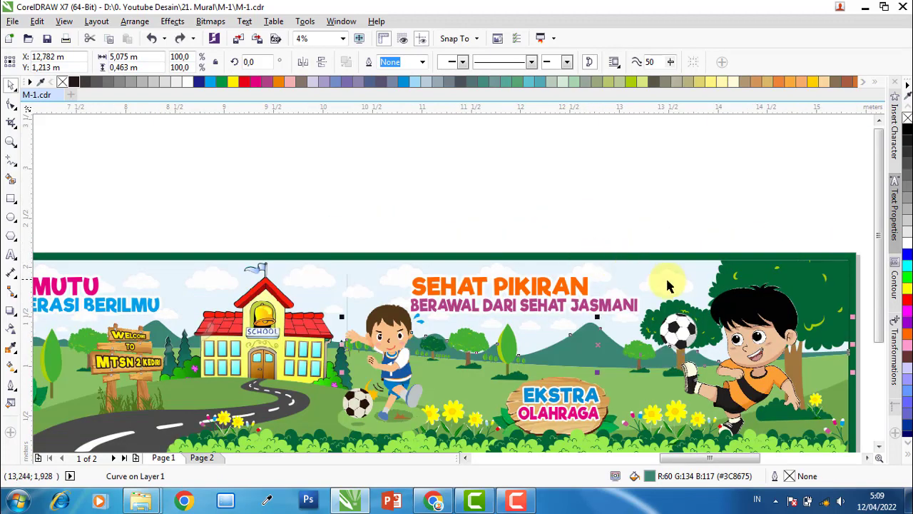
left_click(669, 285)
left_click(532, 226)
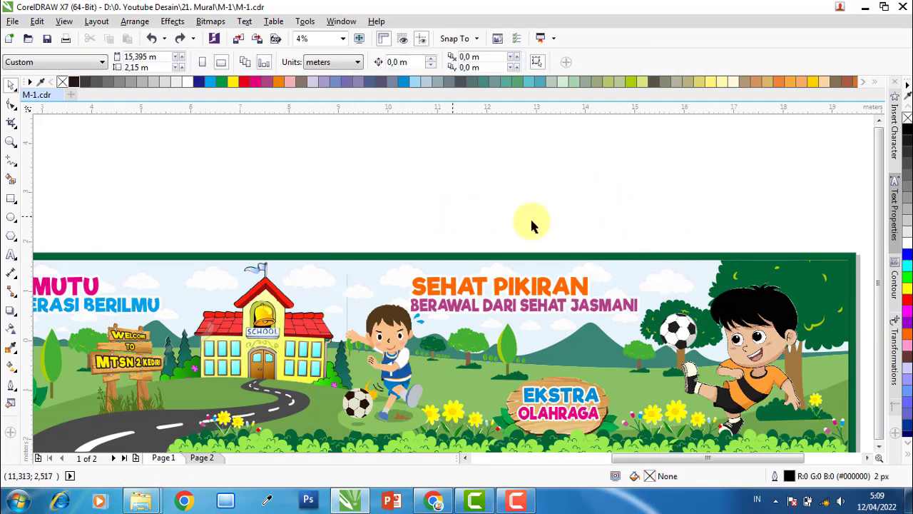
scroll(571, 228, "down", 1)
scroll(663, 243, "up", 1)
Pull three trees out above the banner and shift the wooden sign behind EKSTRA OLAHRAGA right
left_click(599, 261)
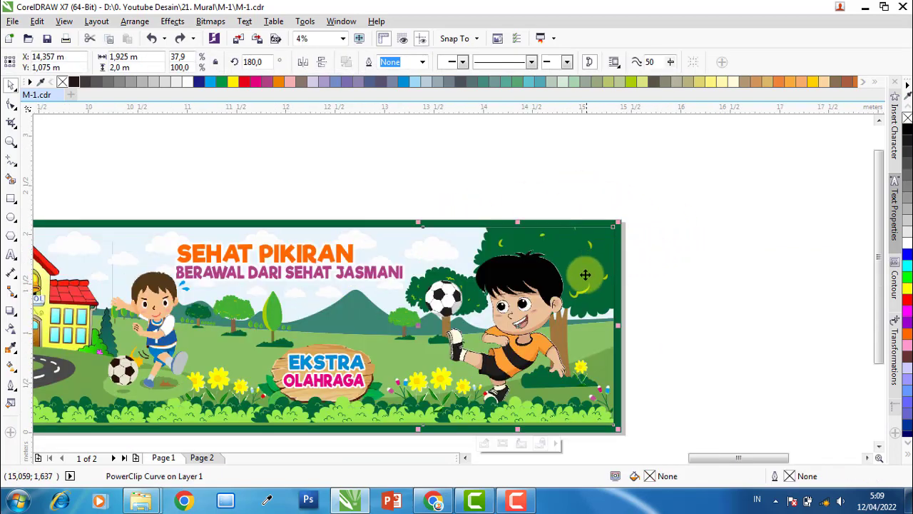
left_click_drag(585, 275, 813, 208)
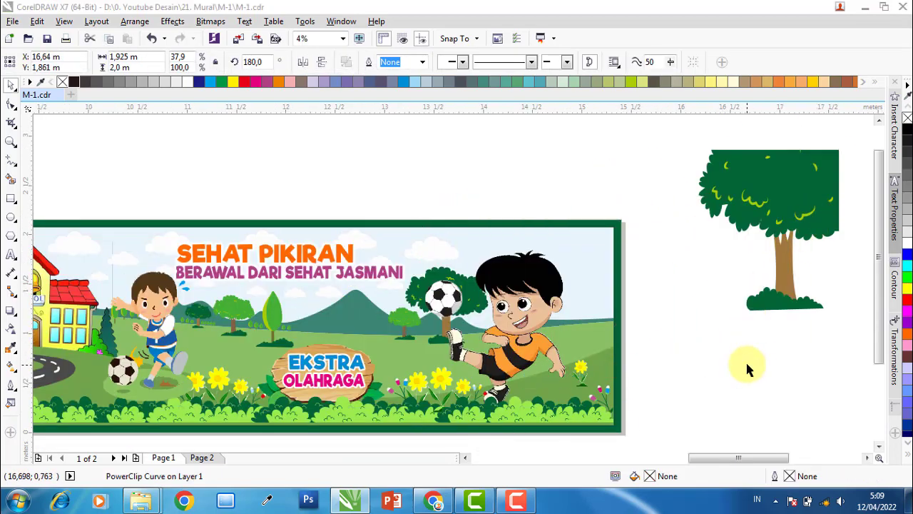
left_click(745, 367)
left_click_drag(809, 170, 657, 200)
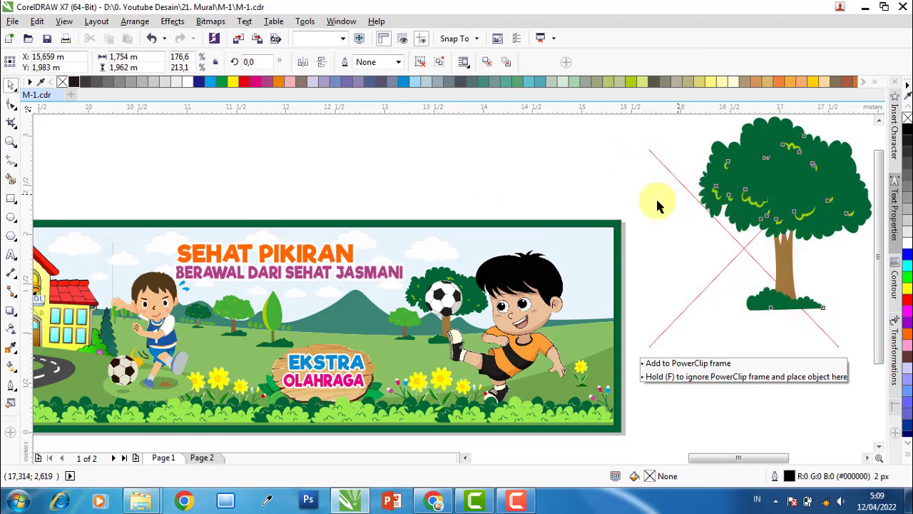
left_click(446, 280)
left_click_drag(446, 281, 385, 199)
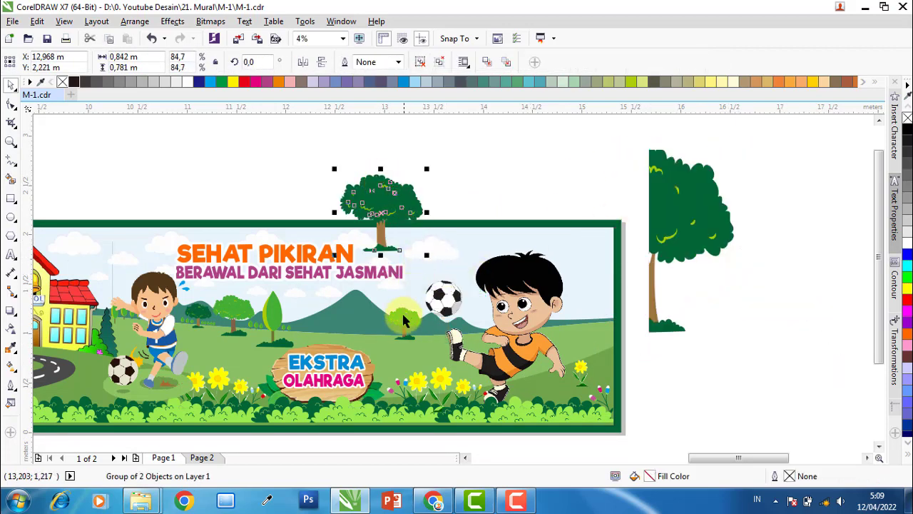
left_click_drag(402, 318, 470, 203)
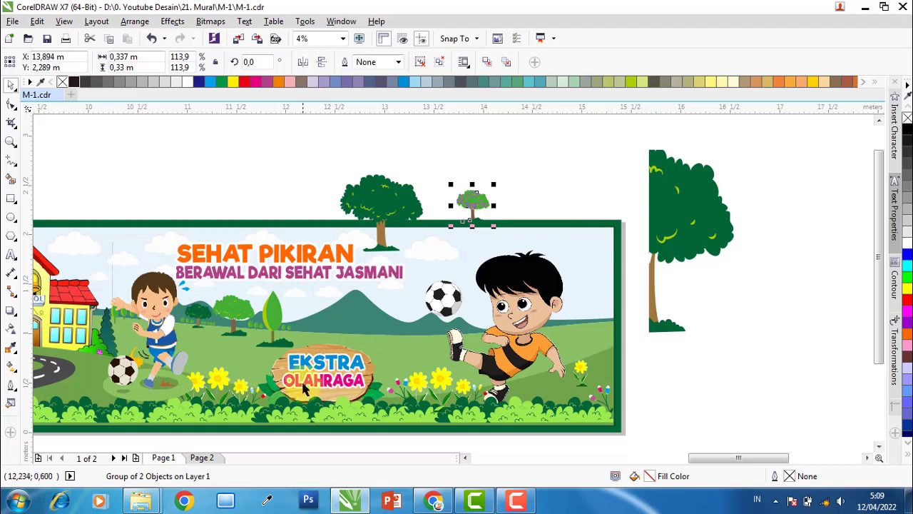
left_click_drag(309, 399, 507, 390)
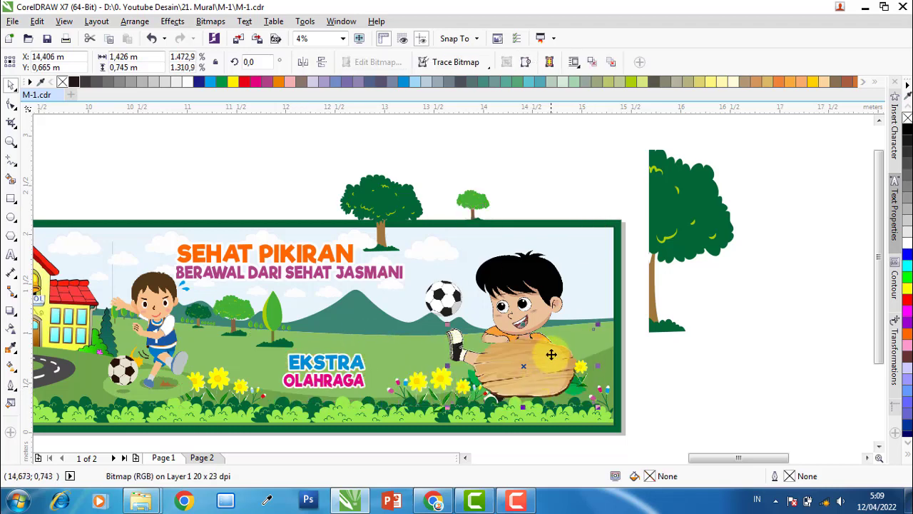
Lift the bottom bush group above the banner, ungroup it and rearrange its pieces
left_click_drag(355, 418, 173, 172)
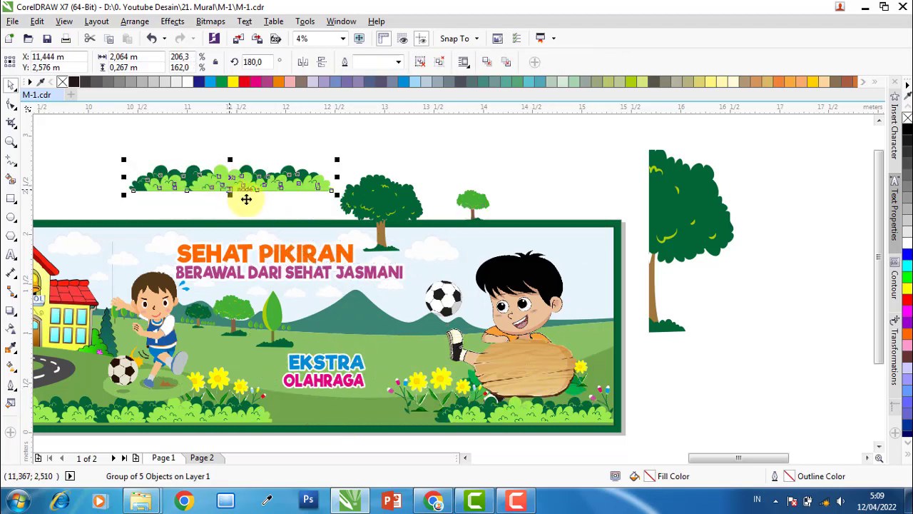
scroll(173, 172, "up", 3)
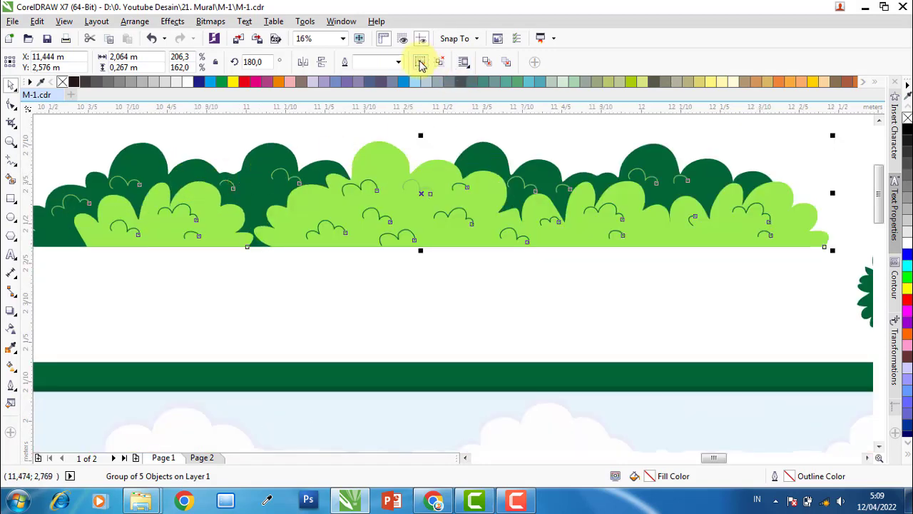
left_click(420, 61)
scroll(422, 209, "down", 1)
scroll(456, 157, "down", 1)
left_click_drag(432, 193, 418, 147)
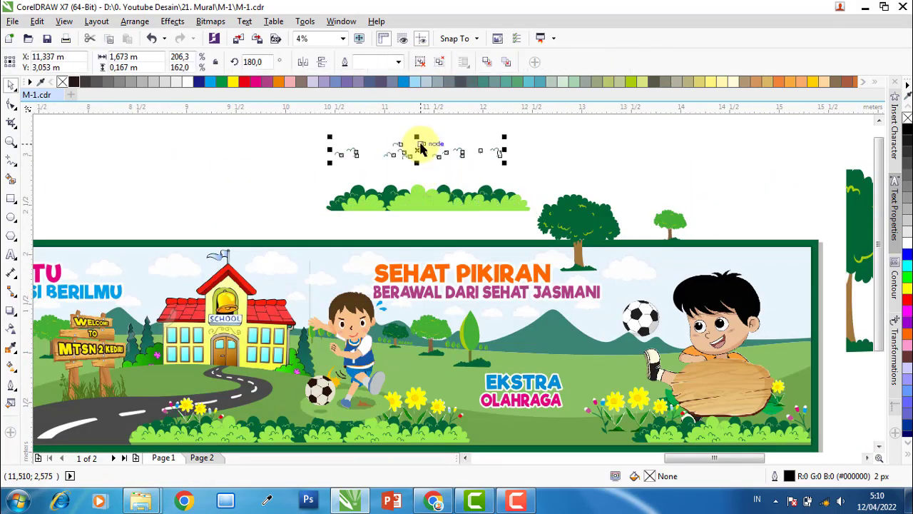
left_click_drag(425, 200, 421, 232)
left_click_drag(353, 202, 314, 226)
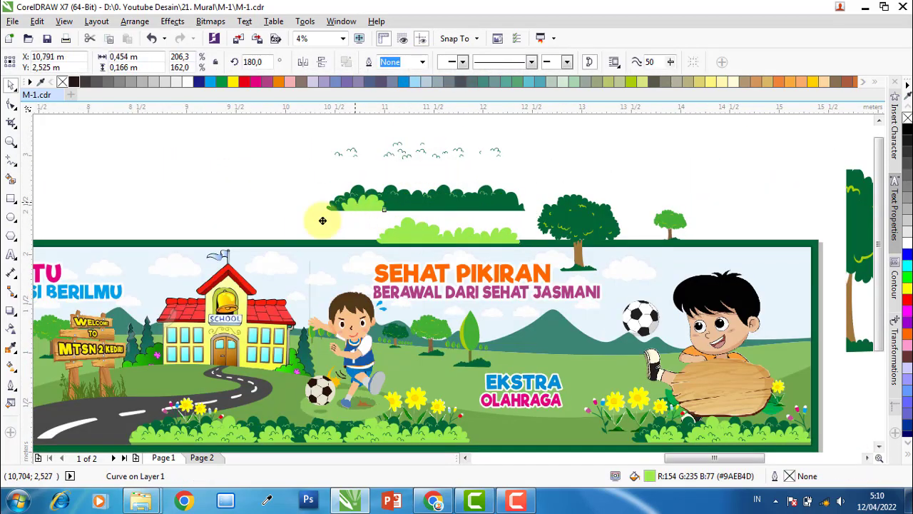
left_click_drag(395, 207, 410, 194)
left_click(593, 175)
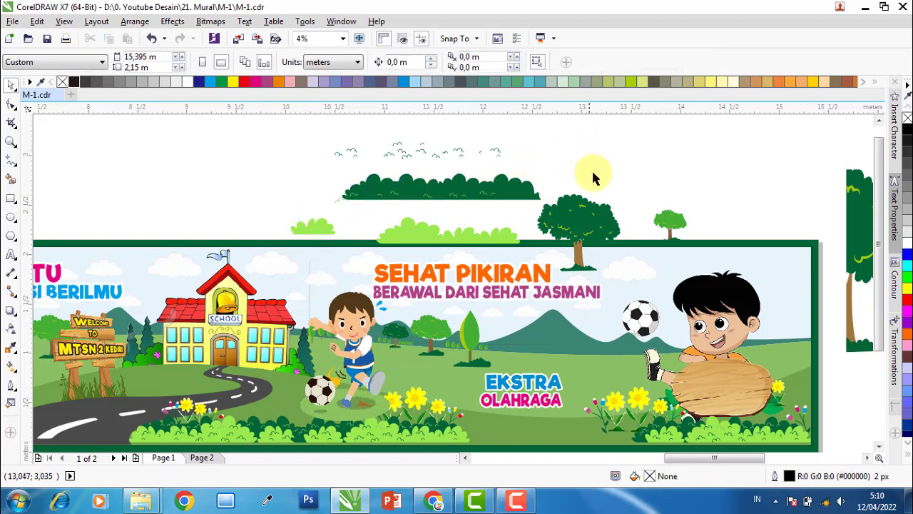
Scroll the view and drag the horizontal scroll bar at the bottom of the window
scroll(601, 224, "down", 1)
scroll(522, 283, "down", 1)
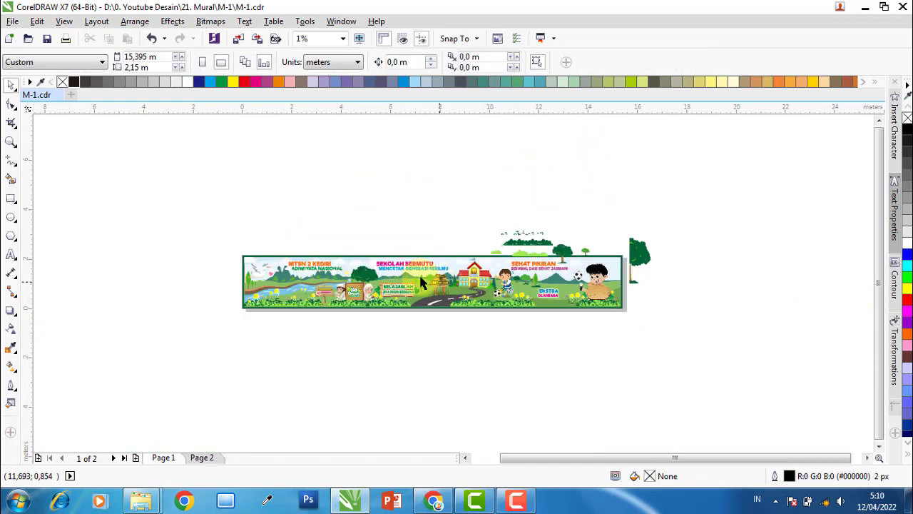
scroll(388, 284, "up", 1)
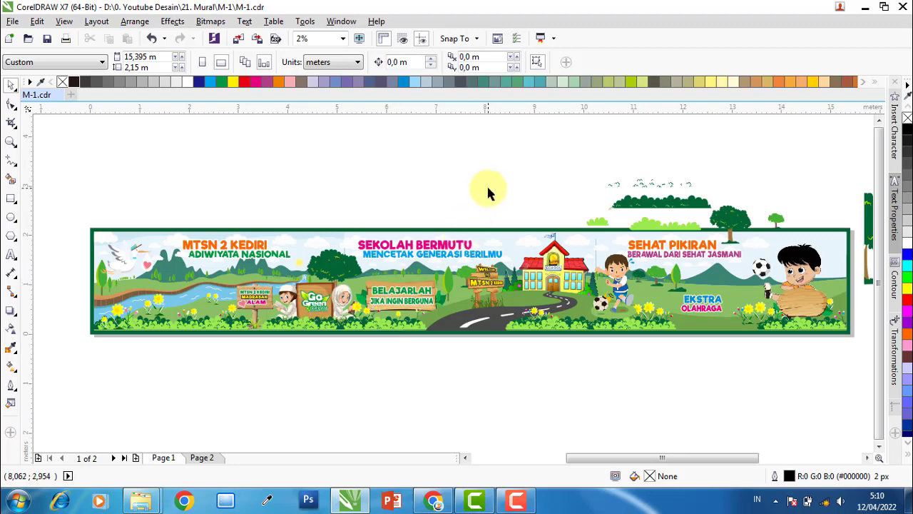
left_click(867, 457)
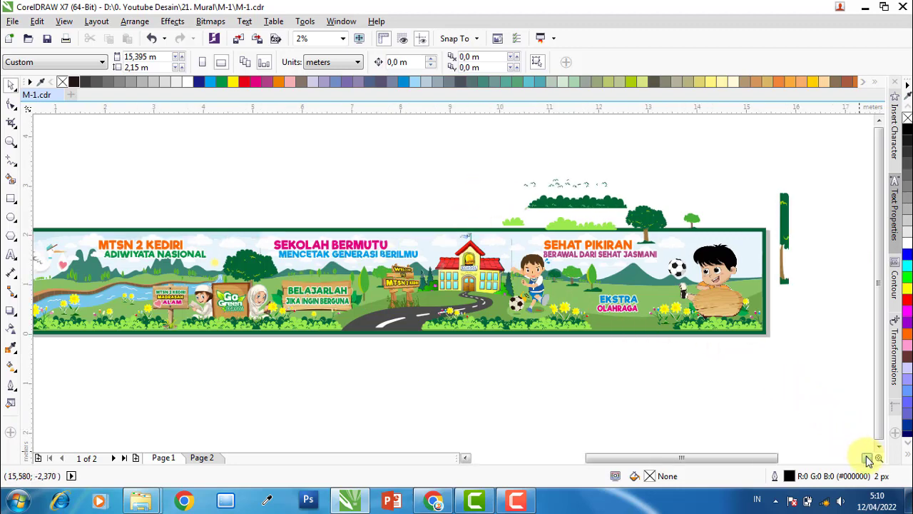
left_click_drag(691, 458, 681, 457)
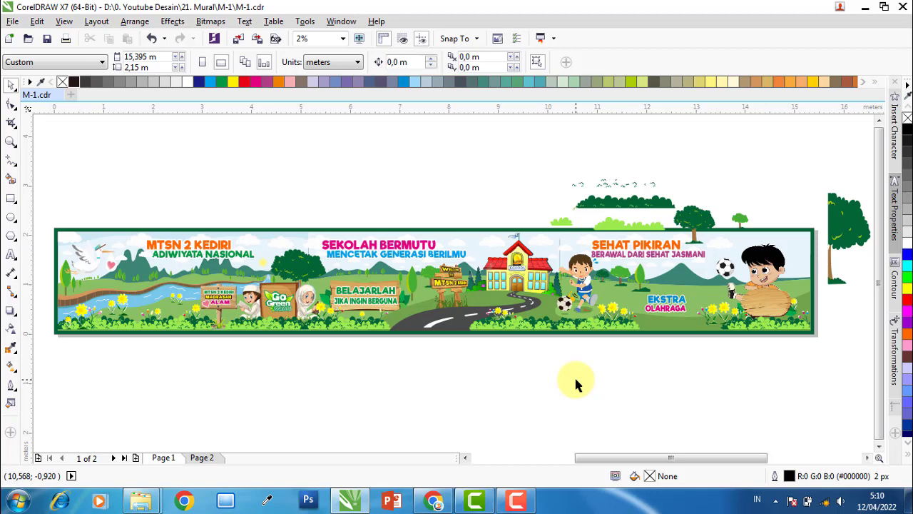
Reverse the bush, tree and wooden-sign moves with repeated undos, then deselect
key("ctrl+z")
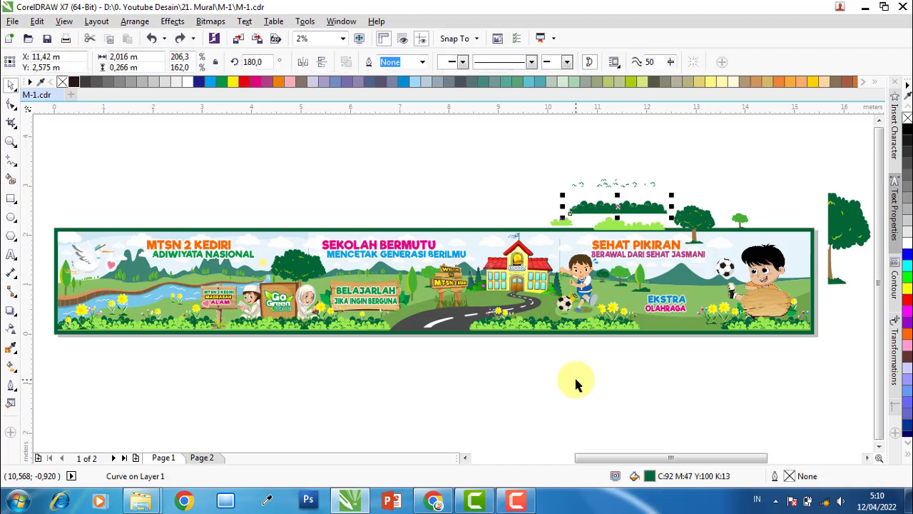
key("ctrl+z")
key("ctrl+z")
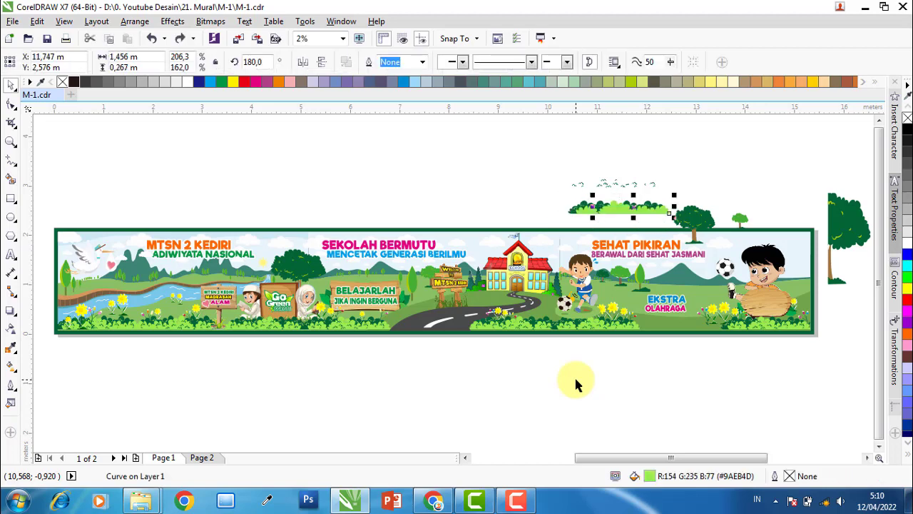
key("ctrl+z")
key("ctrl+z")
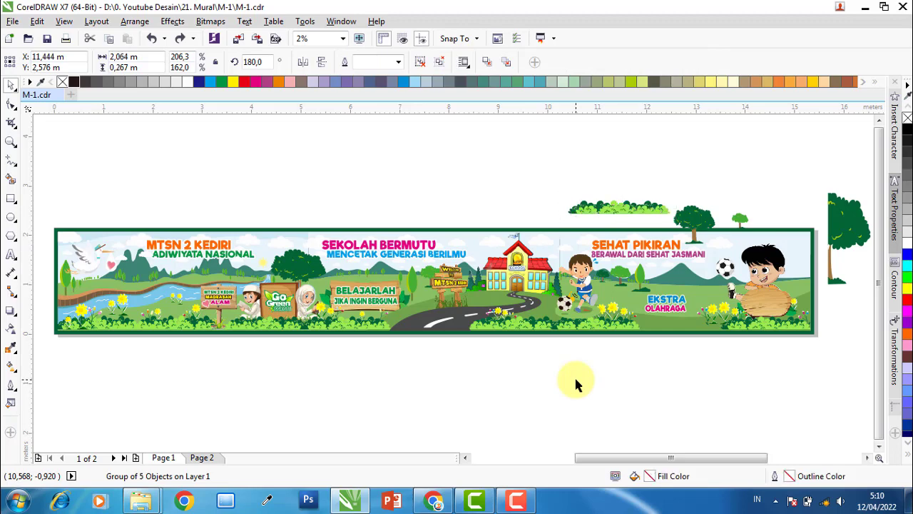
key("ctrl+z")
key("Tab")
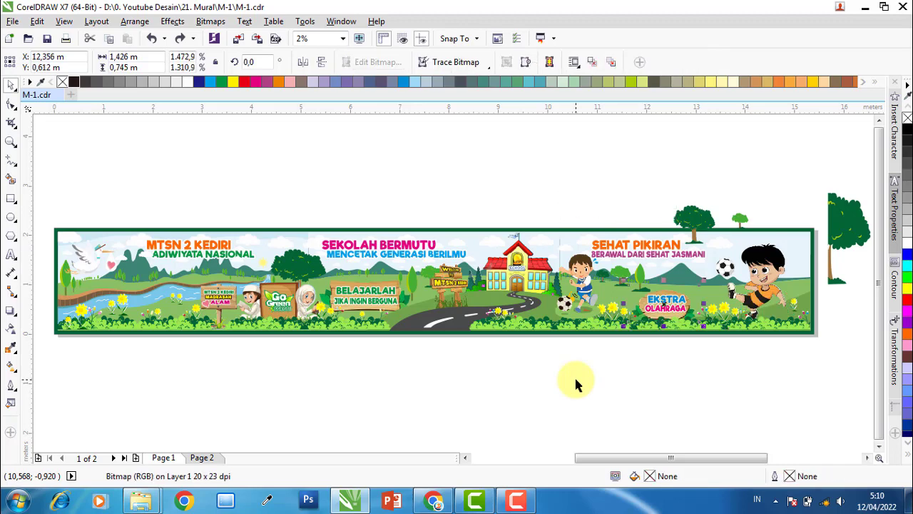
key("Tab")
key("Tab")
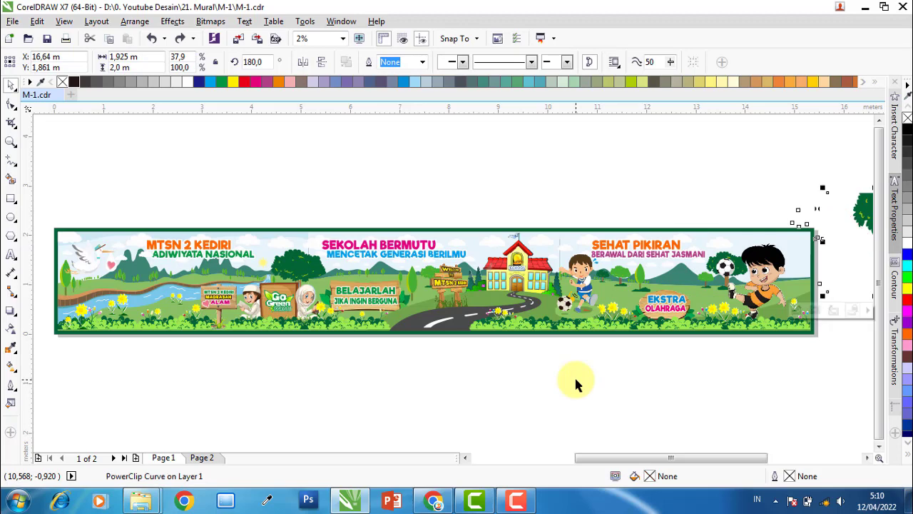
key("ctrl+z")
key("Tab")
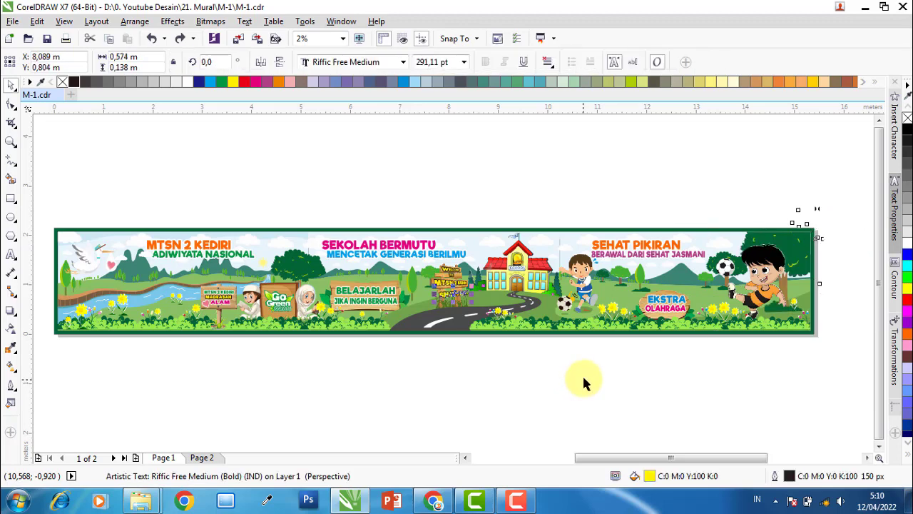
key("Right")
key("Right")
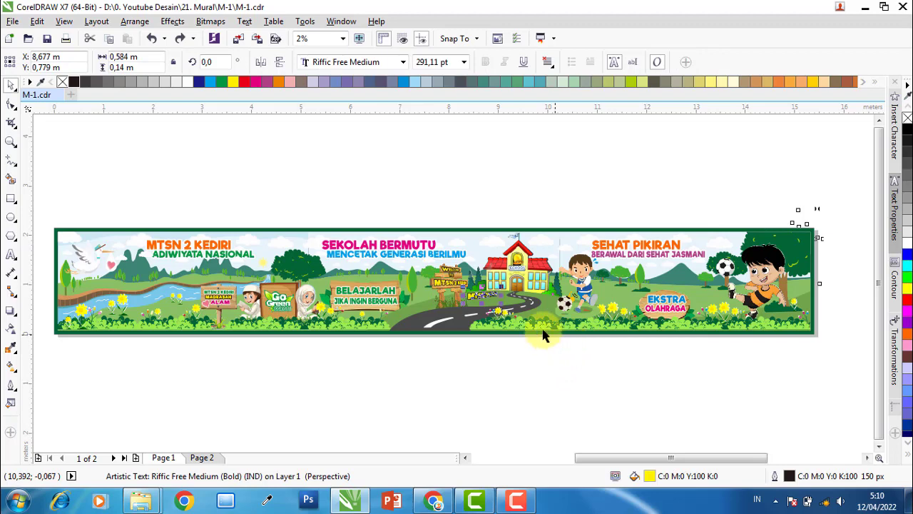
key("Escape")
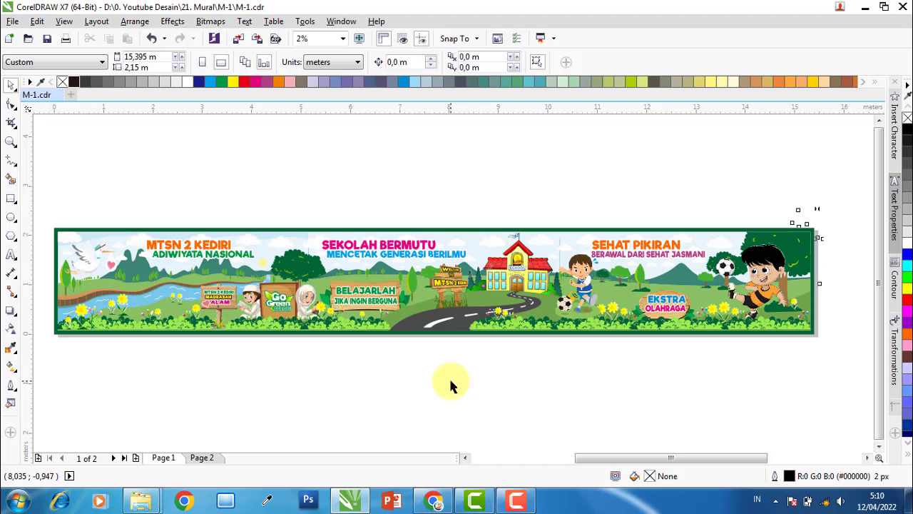
left_click(388, 310)
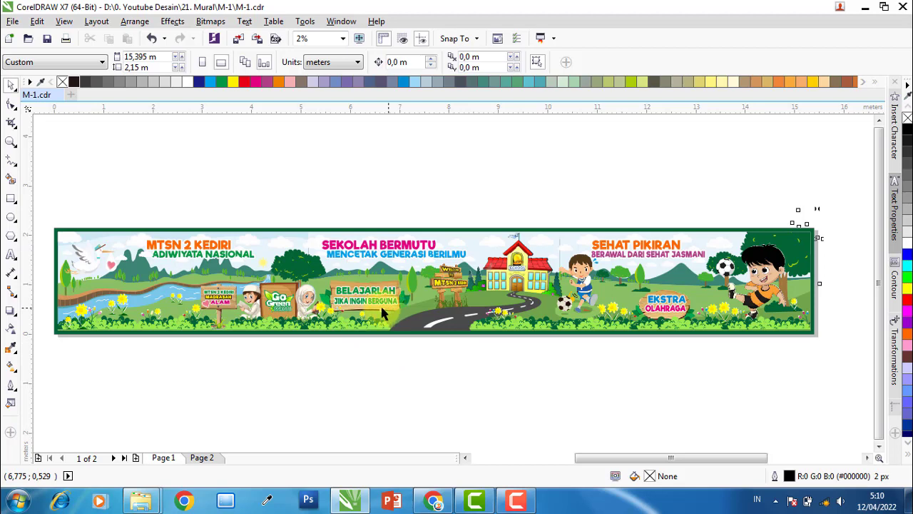
scroll(421, 314, "up", 1)
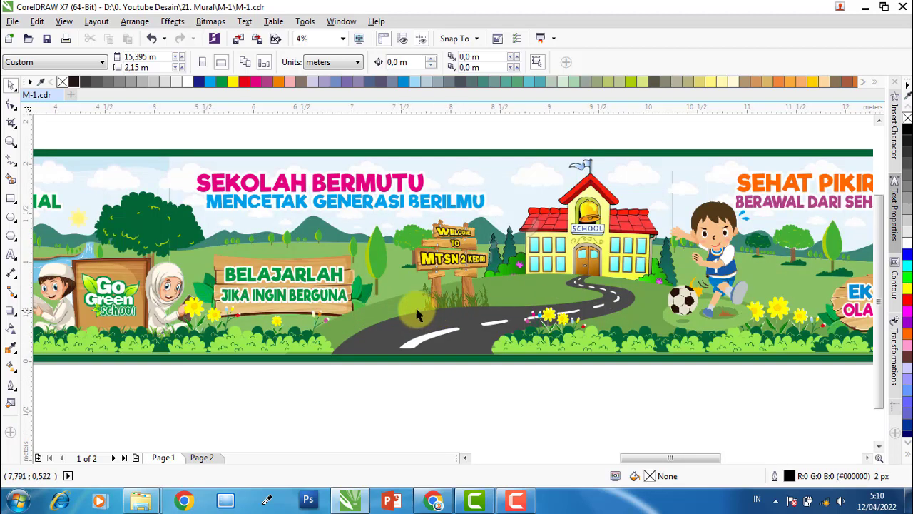
left_click(375, 256)
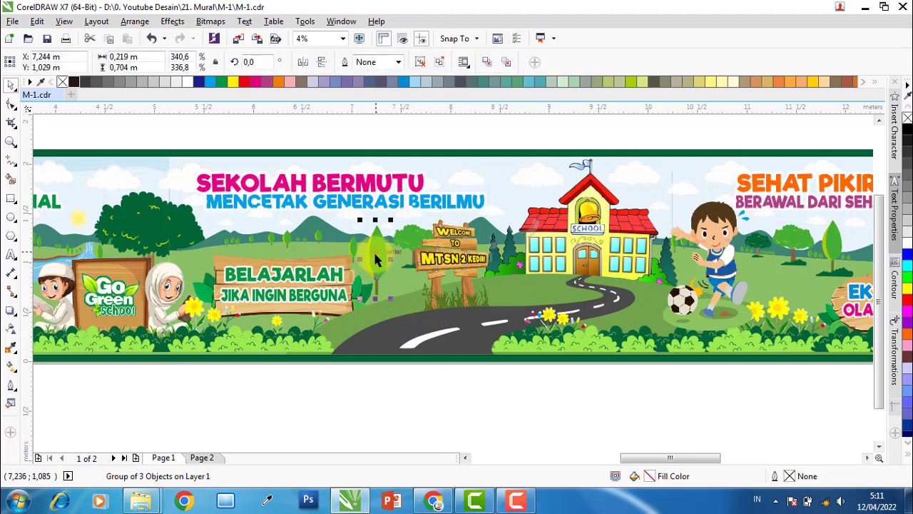
left_click(457, 384)
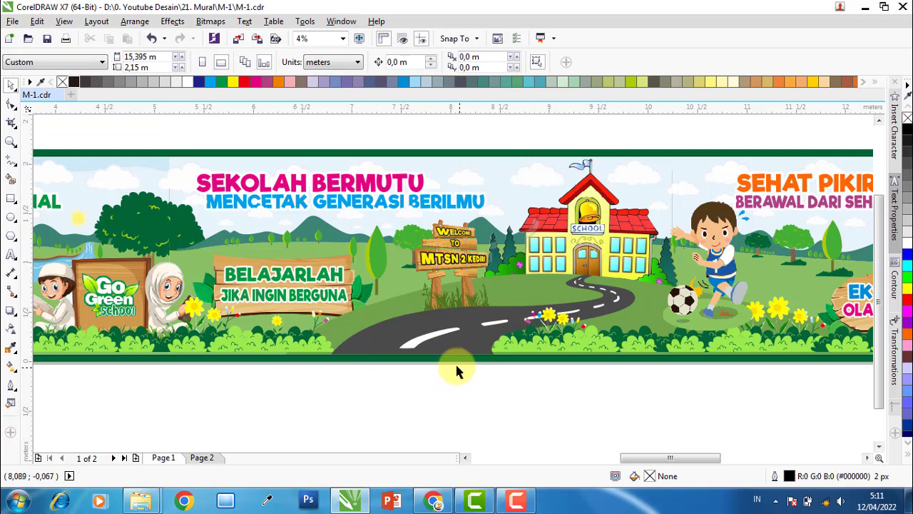
scroll(454, 368, "down", 1)
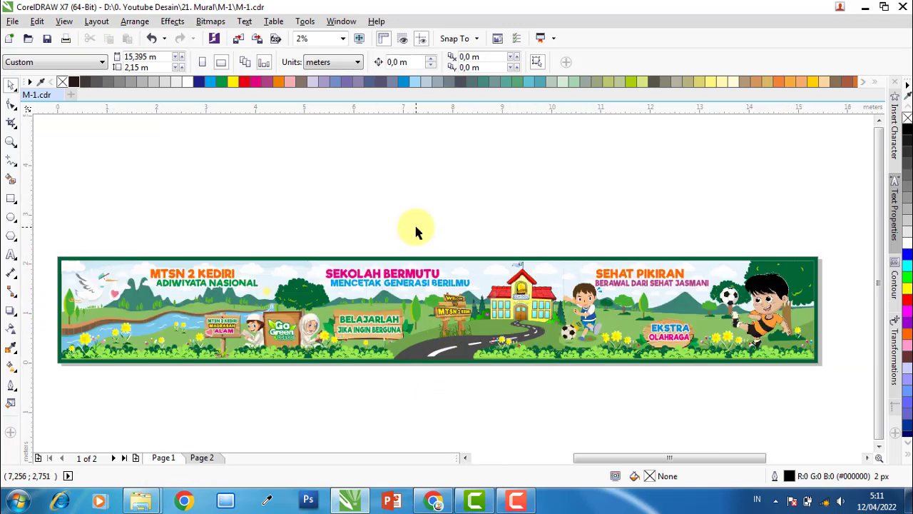
On Page 2, ungroup the three yellow frames and check the left frame's 2,15 m height
left_click(206, 458)
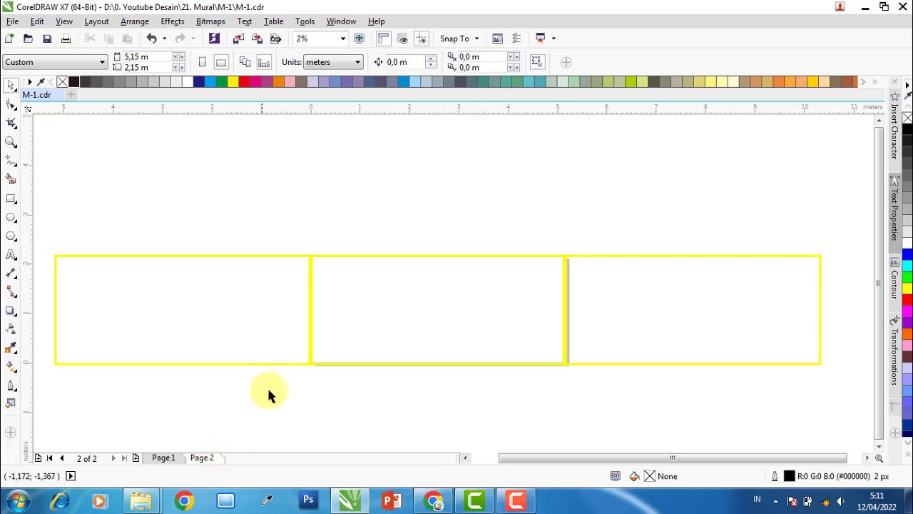
left_click(164, 457)
left_click(201, 457)
left_click(288, 302)
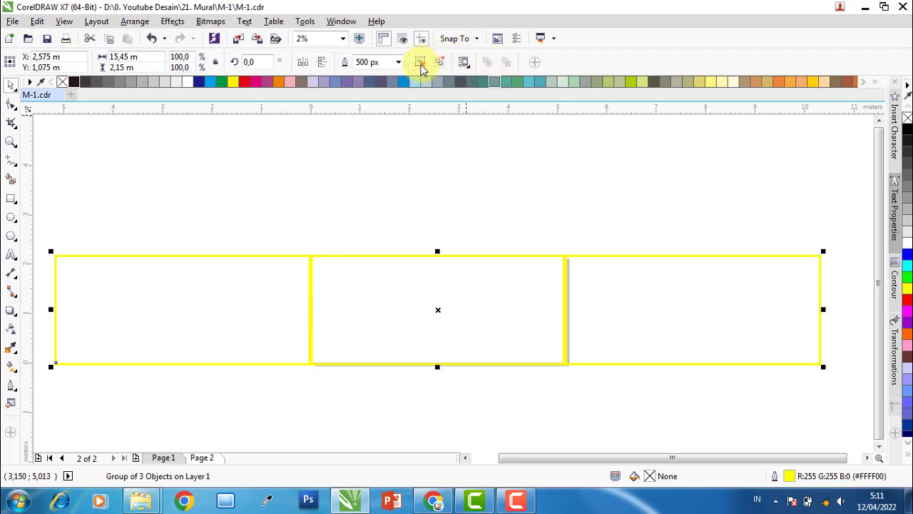
left_click(420, 62)
left_click(413, 166)
left_click(250, 291)
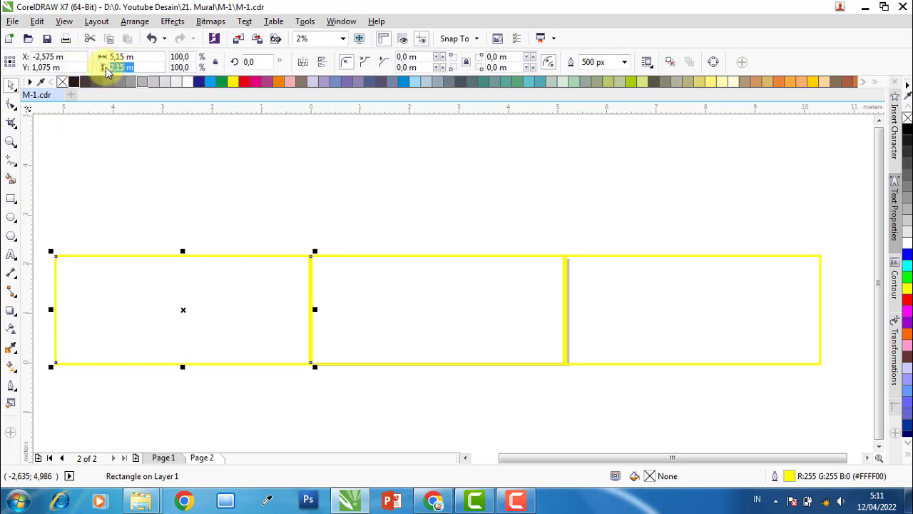
left_click_drag(108, 67, 150, 65)
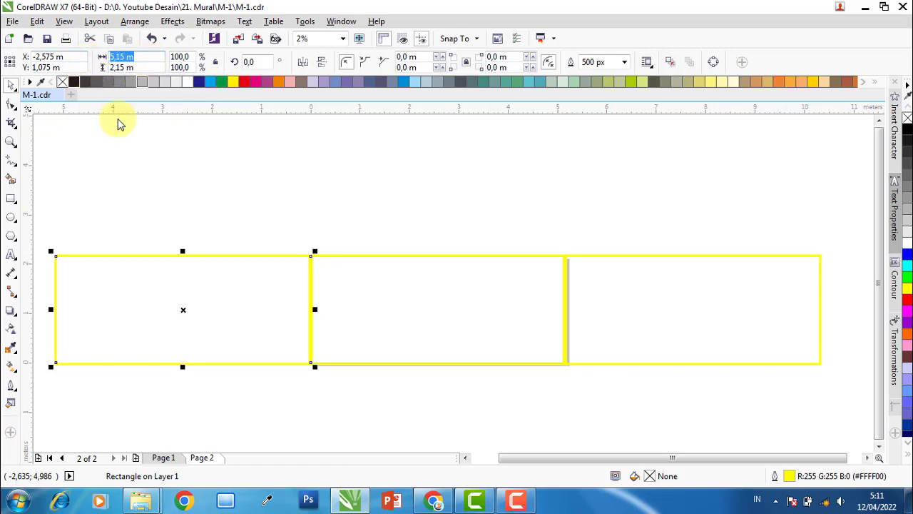
left_click(202, 190)
Place a copy of the three frames above the originals, then reselect the three originals
left_click(400, 308)
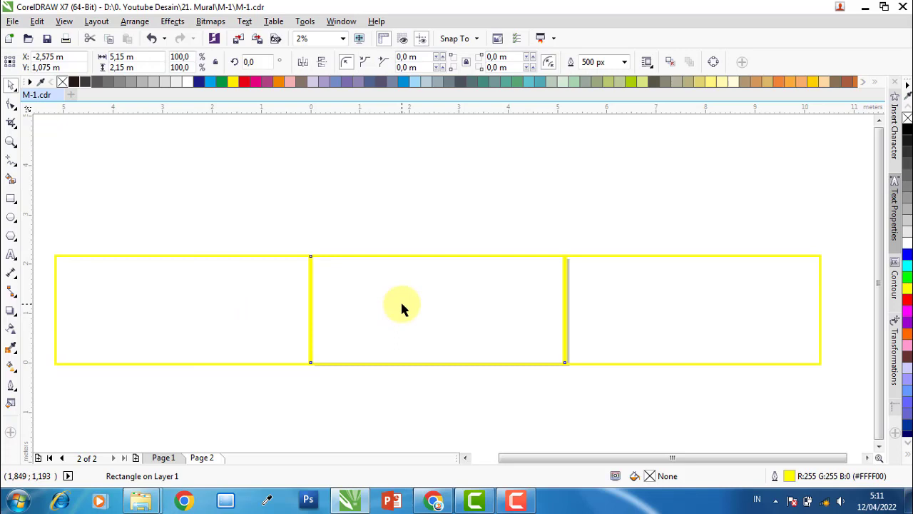
left_click(617, 308)
left_click(447, 235)
left_click(249, 307)
left_click(439, 292, "shift")
left_click(594, 295, "shift")
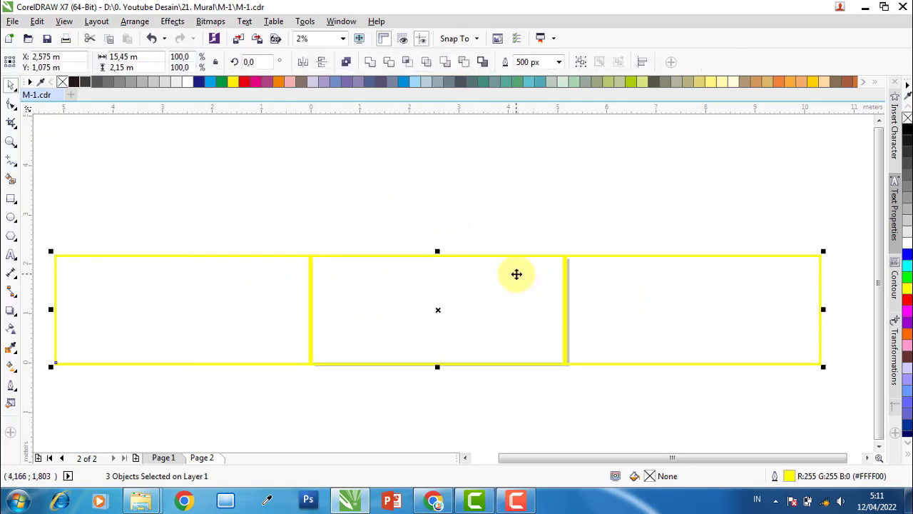
left_click_drag(515, 273, 508, 134)
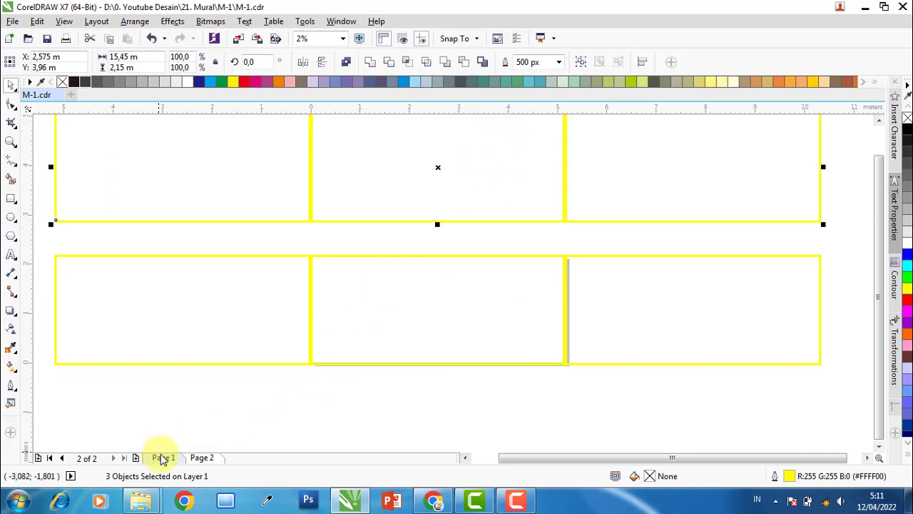
left_click(236, 280)
left_click(365, 289, "shift")
left_click(677, 300, "shift")
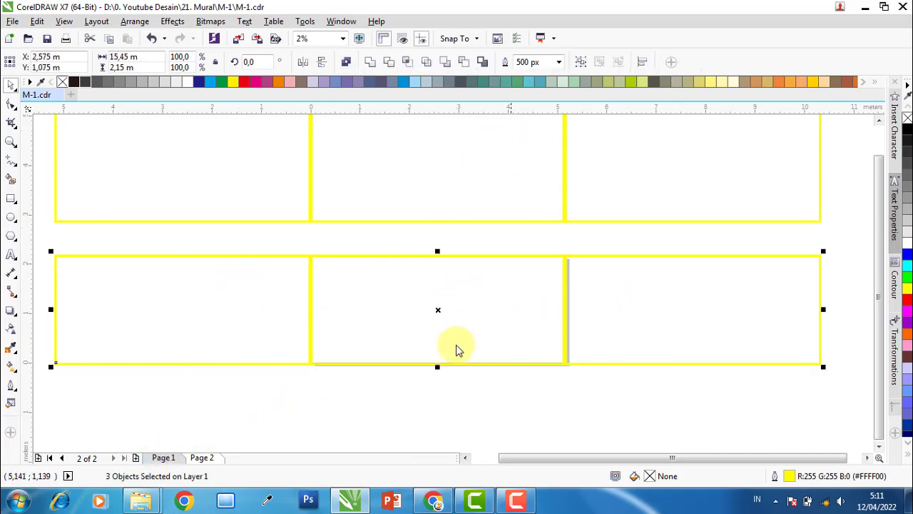
Group both frame sets and move the copied group onto the banner on Page 1
key("ctrl+g")
left_click(178, 458)
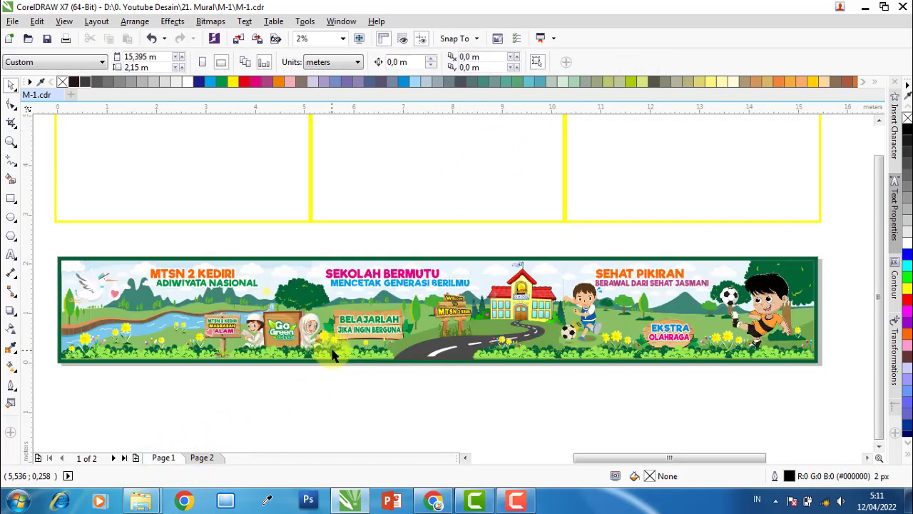
left_click(419, 205)
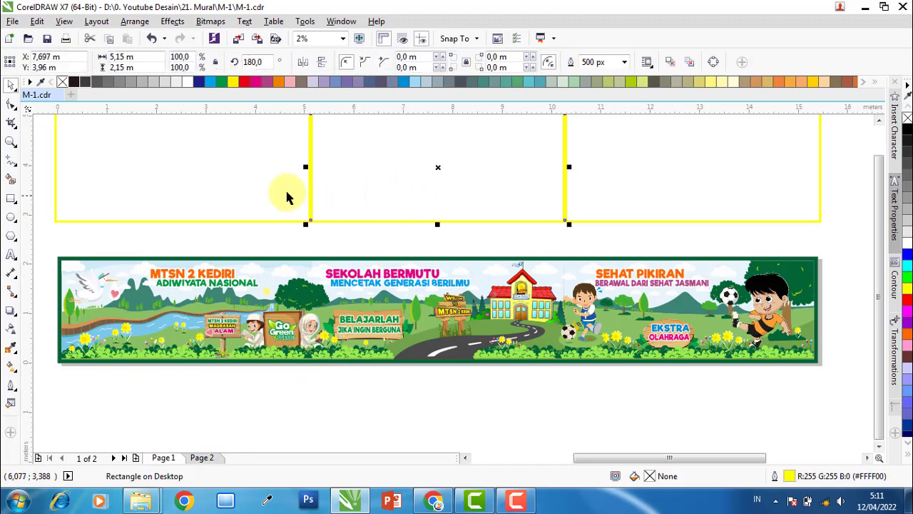
left_click(287, 197, "shift")
left_click(711, 198, "shift")
key("ctrl+g")
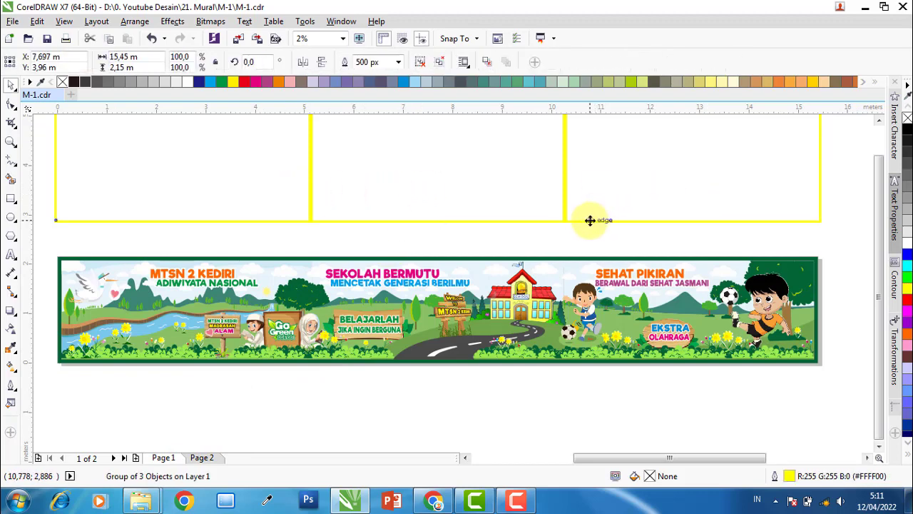
left_click_drag(589, 219, 504, 303)
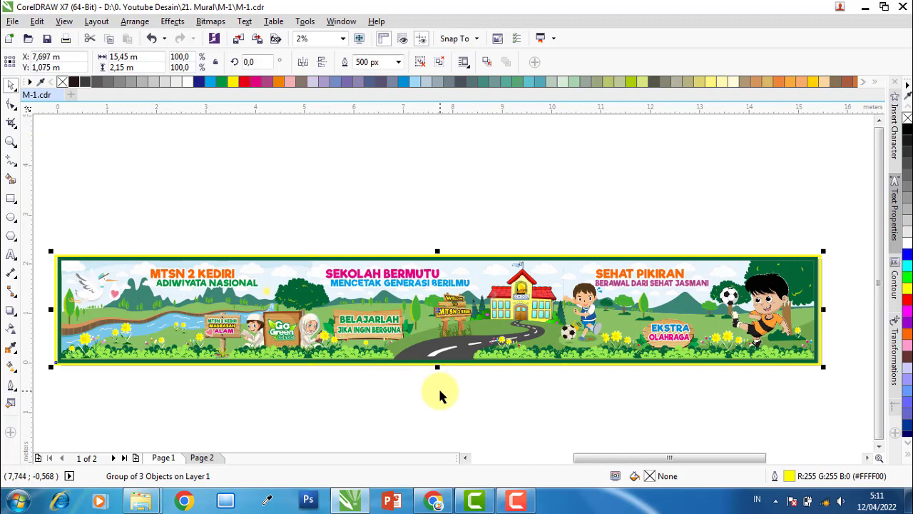
left_click(297, 209)
Marquee-select the artwork in the left, middle and right panels to check each one
left_click_drag(313, 213, 57, 392)
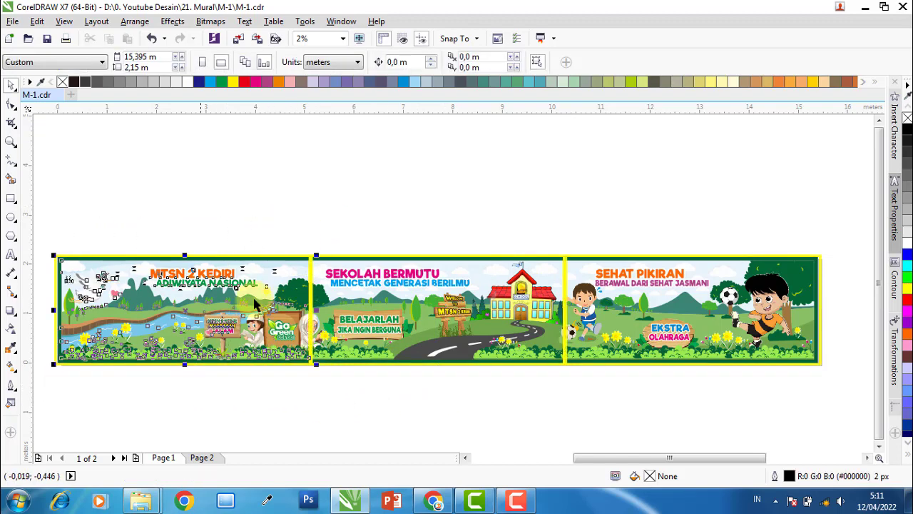
left_click_drag(285, 212, 571, 390)
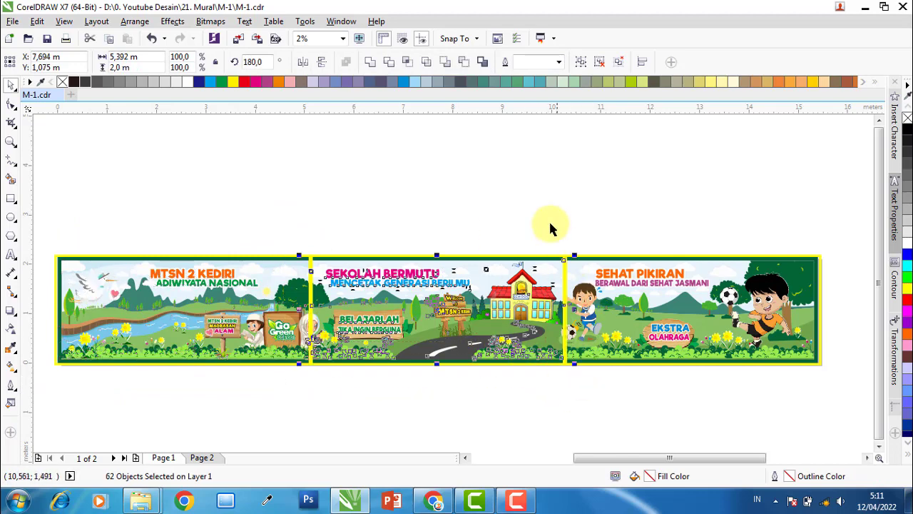
left_click_drag(549, 229, 836, 385)
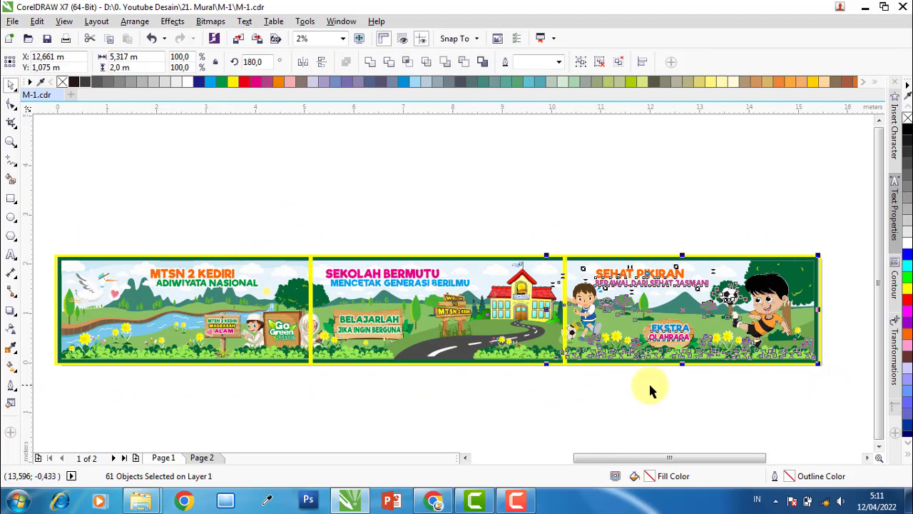
mouse_move(585, 234)
left_mouse_down()
mouse_move(559, 391)
mouse_move(567, 390)
left_mouse_up()
left_click_drag(713, 229, 663, 387)
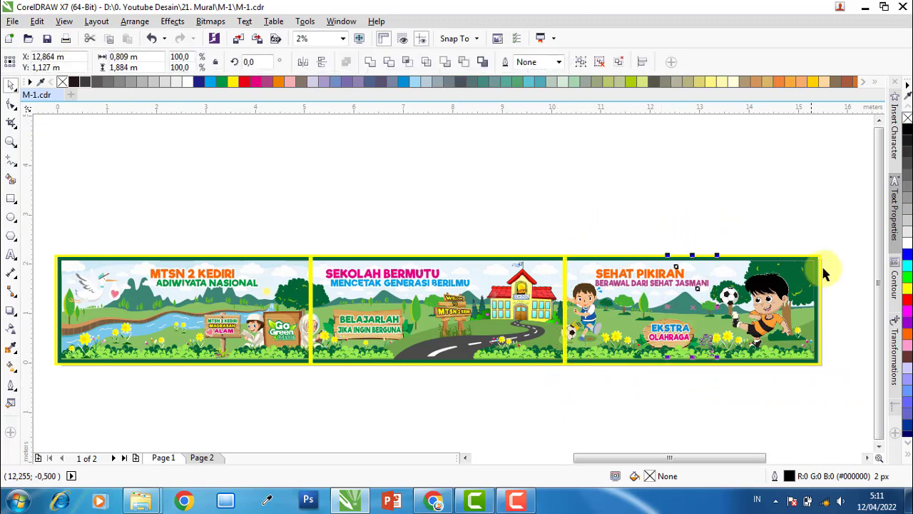
left_click_drag(835, 240, 780, 387)
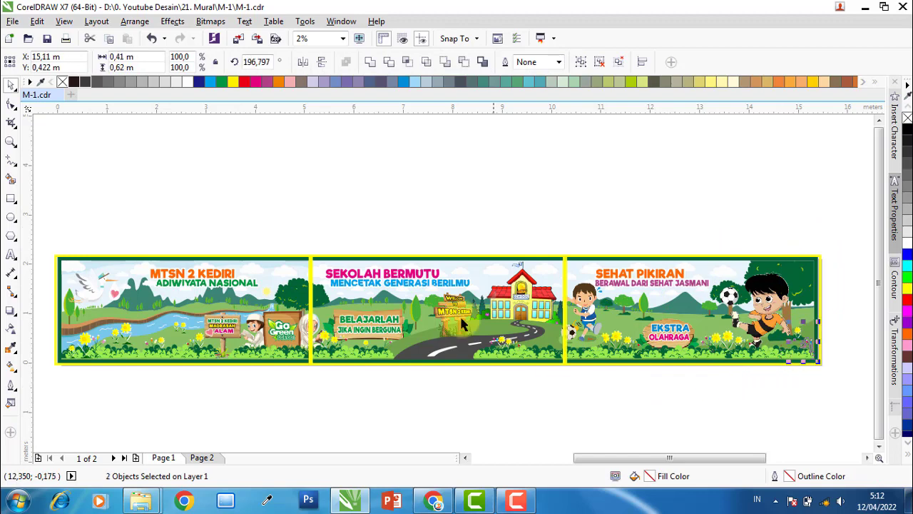
left_click(322, 210)
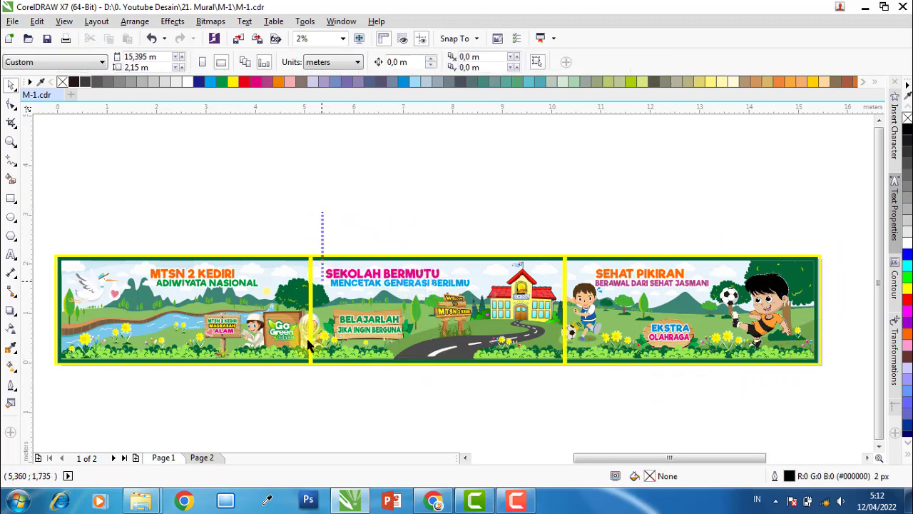
left_click_drag(309, 344, 305, 231)
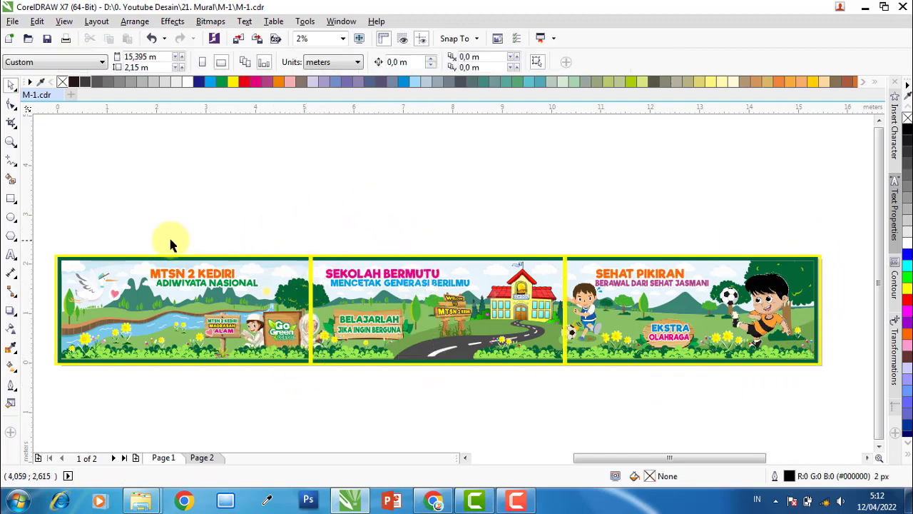
left_click_drag(46, 239, 78, 386)
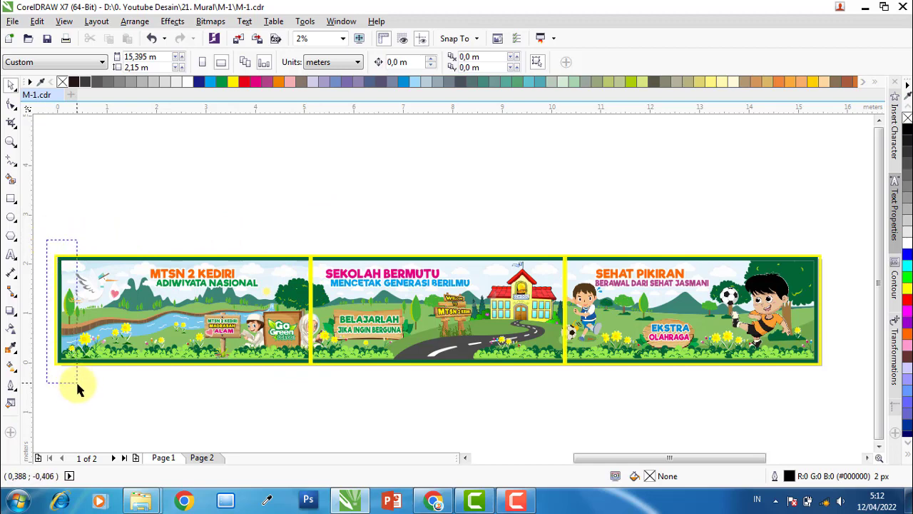
left_click(230, 216)
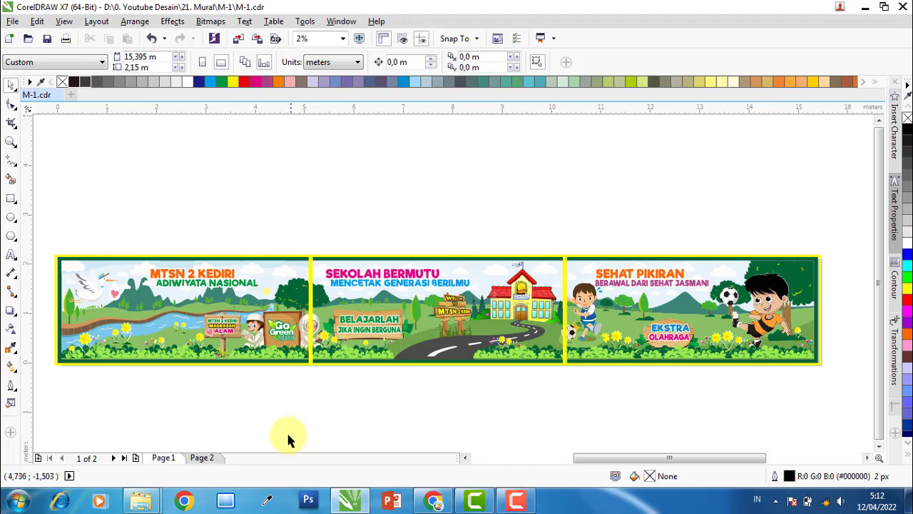
mouse_move(141, 501)
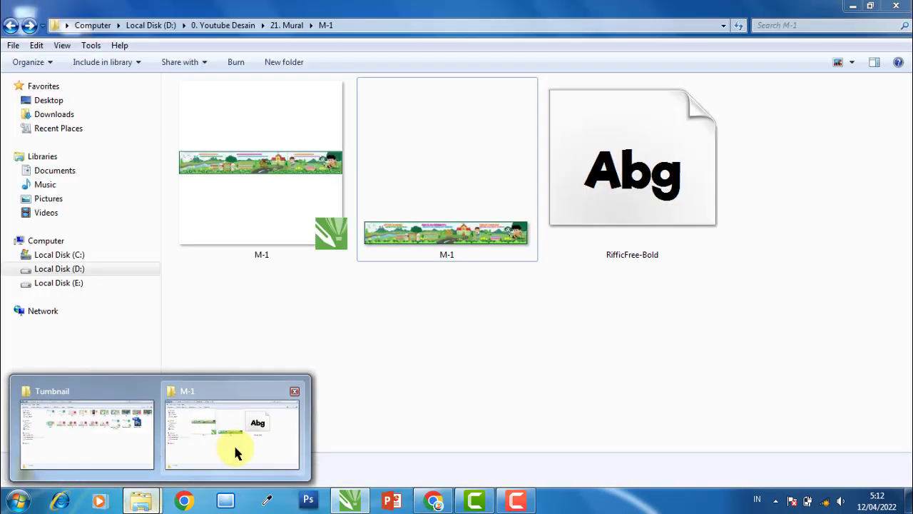
View the exported M-1 JPEG in Windows Photo Viewer, then close it
left_click(233, 441)
double_click(449, 237)
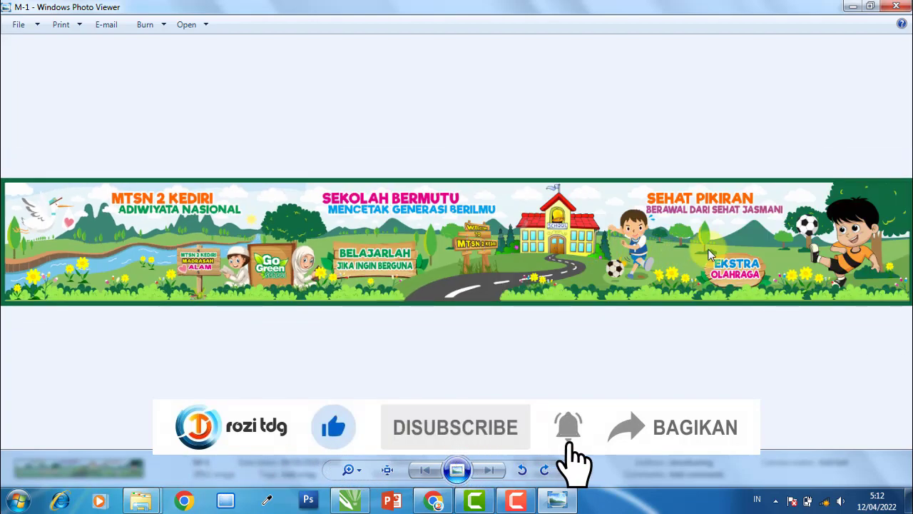
left_click(896, 6)
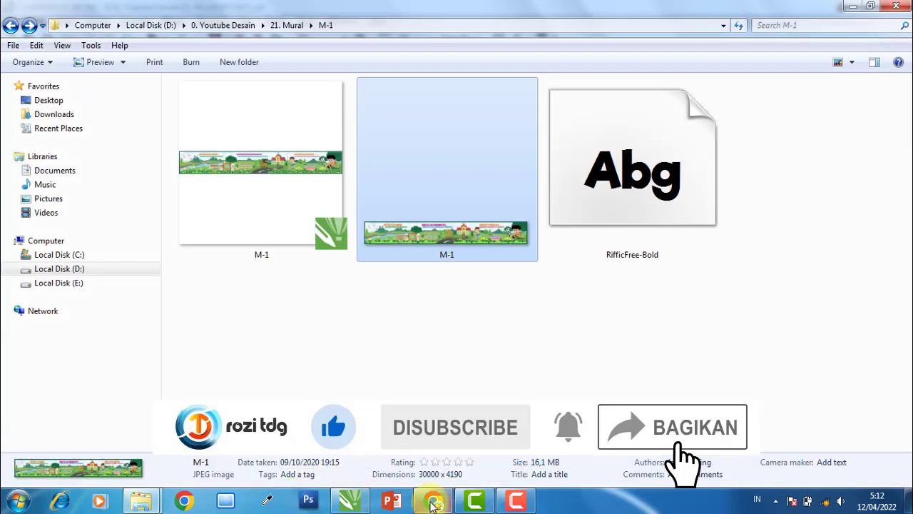
mouse_move(141, 501)
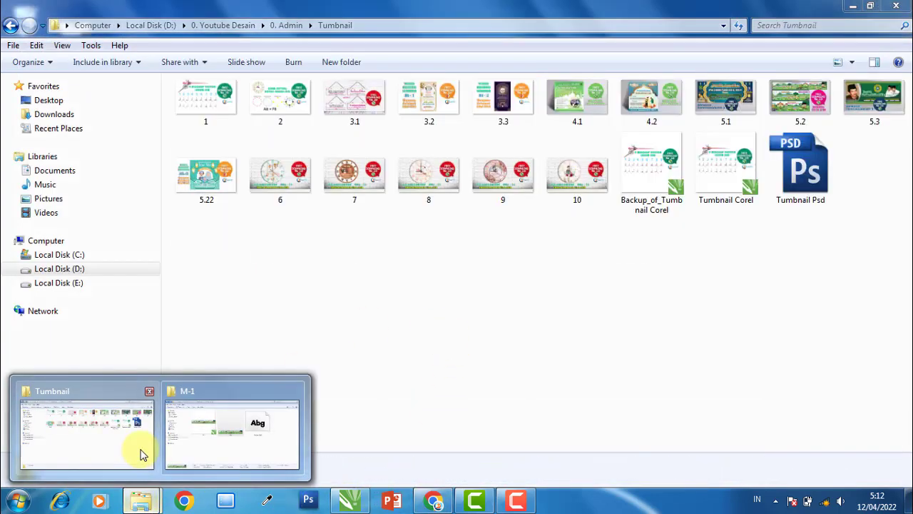
Open the 5.2 preview image from the Tumbnail folder
left_click(140, 454)
double_click(801, 117)
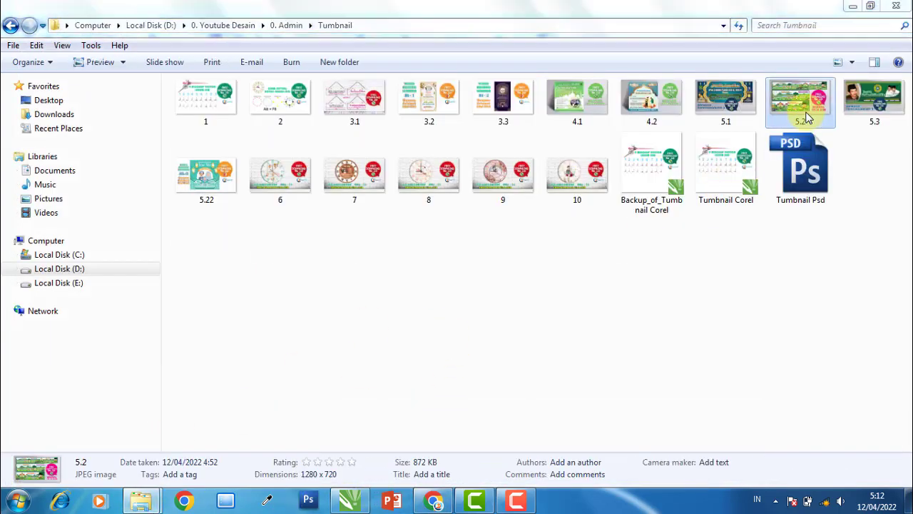